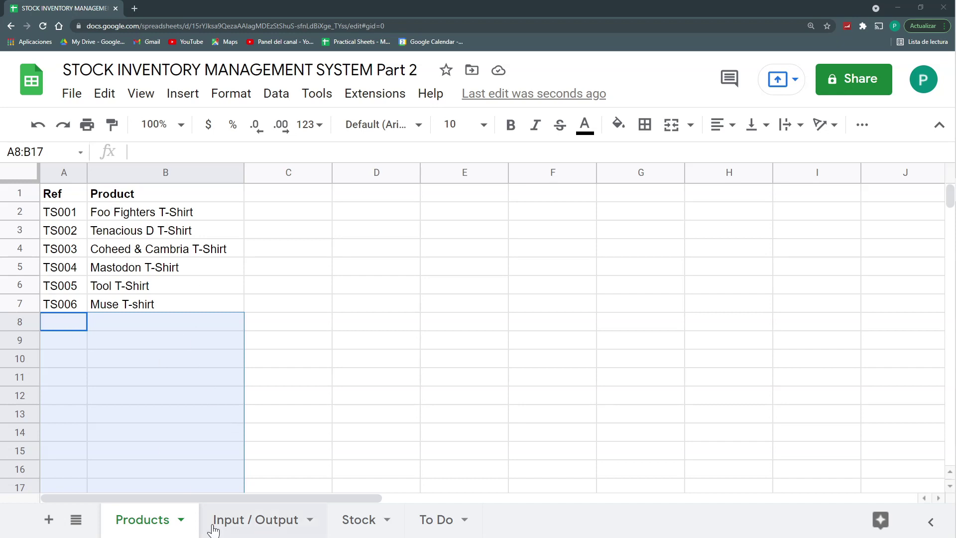
# Step: Flip between the Input / Output and Products sheets, then view the Stock sheet's six-product table
pyautogui.click(266, 529)
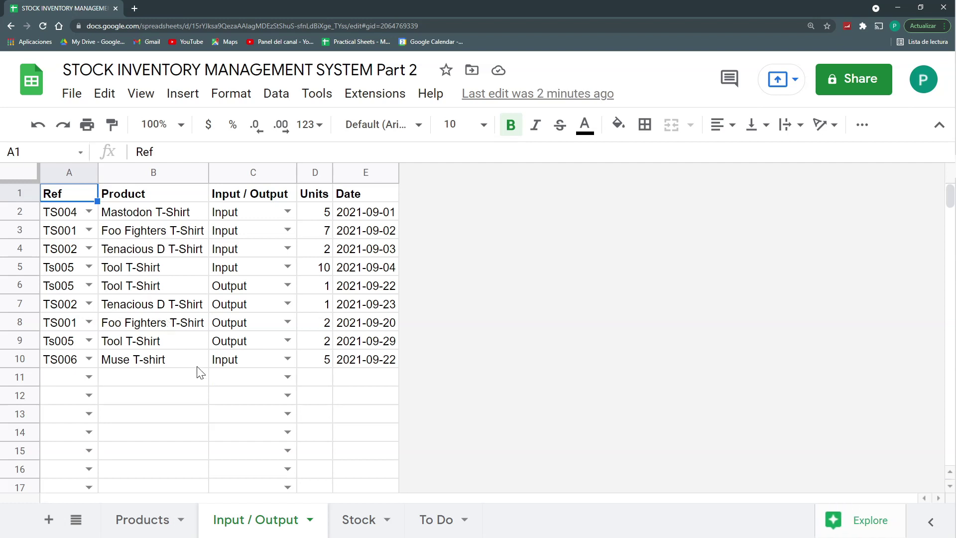
pyautogui.click(153, 519)
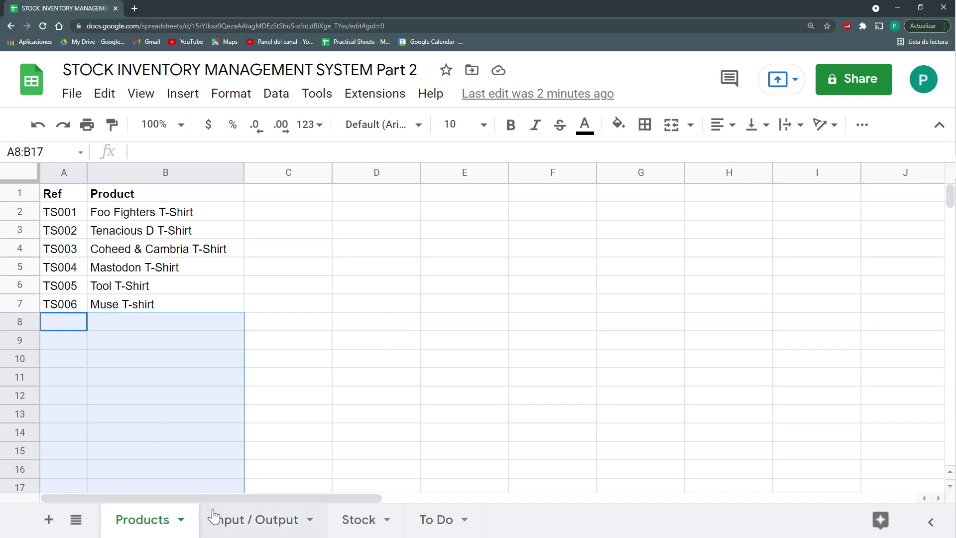
pyautogui.click(231, 521)
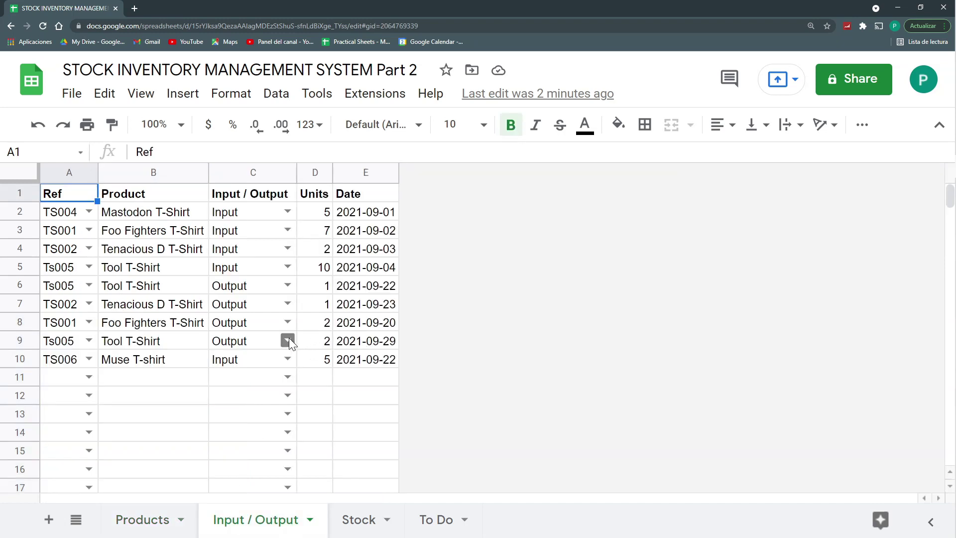
pyautogui.click(357, 529)
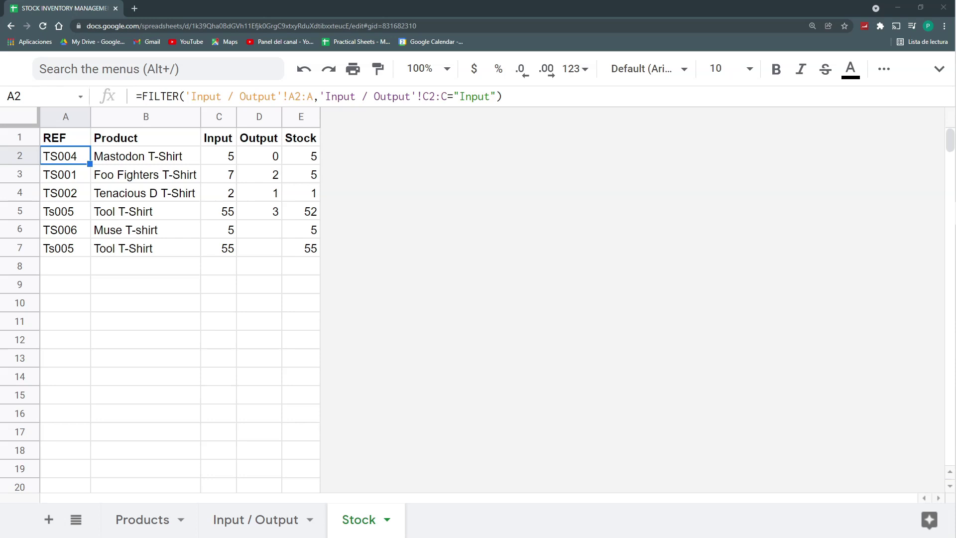
pyautogui.hotkey('ctrl', '+')
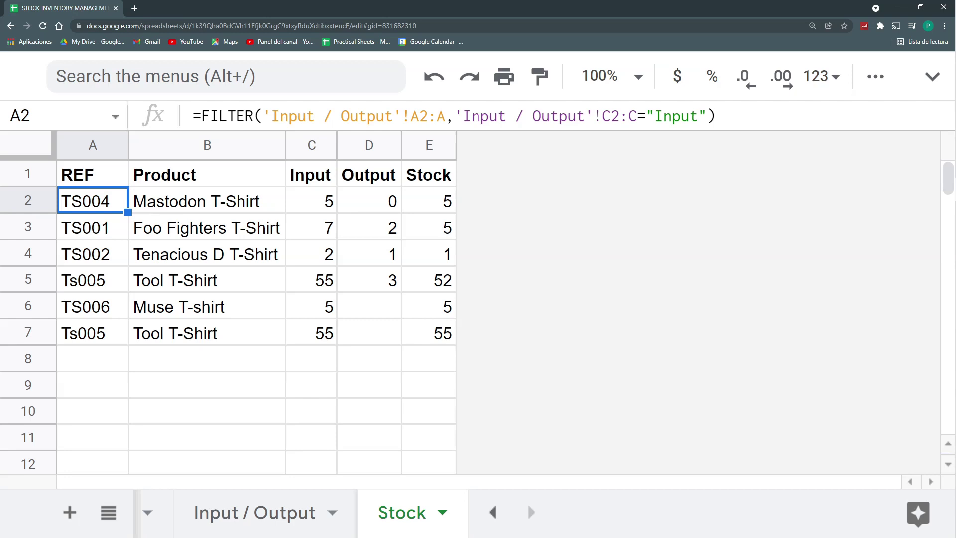
pyautogui.click(249, 512)
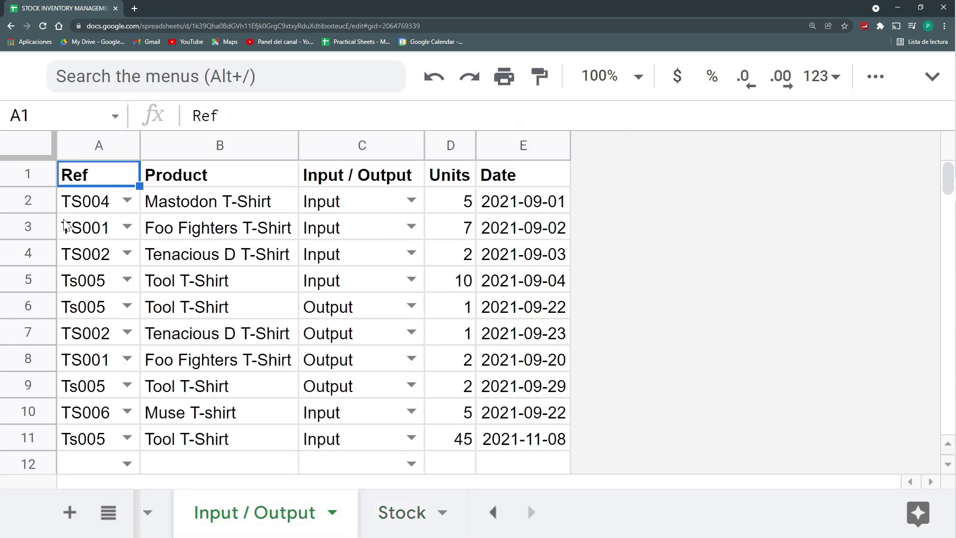
pyautogui.click(95, 145)
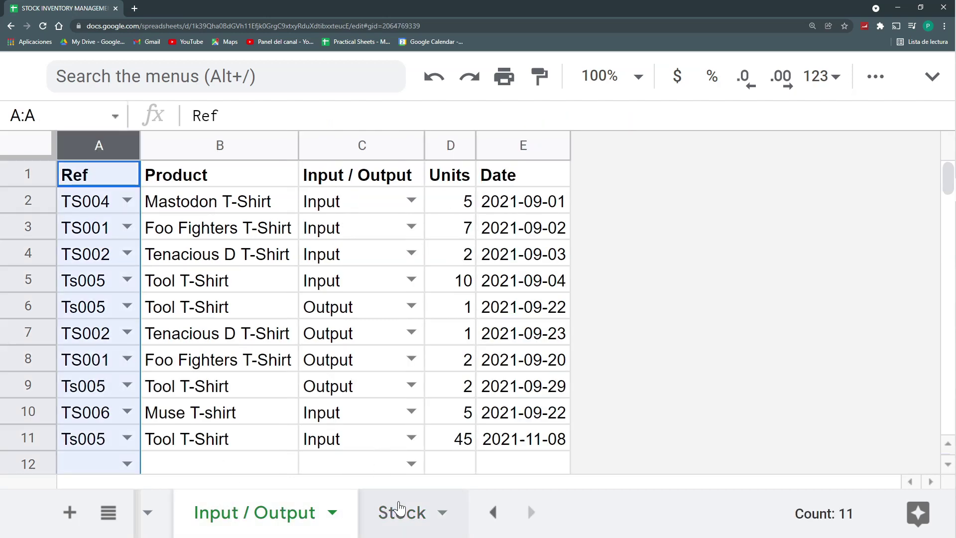
pyautogui.click(364, 142)
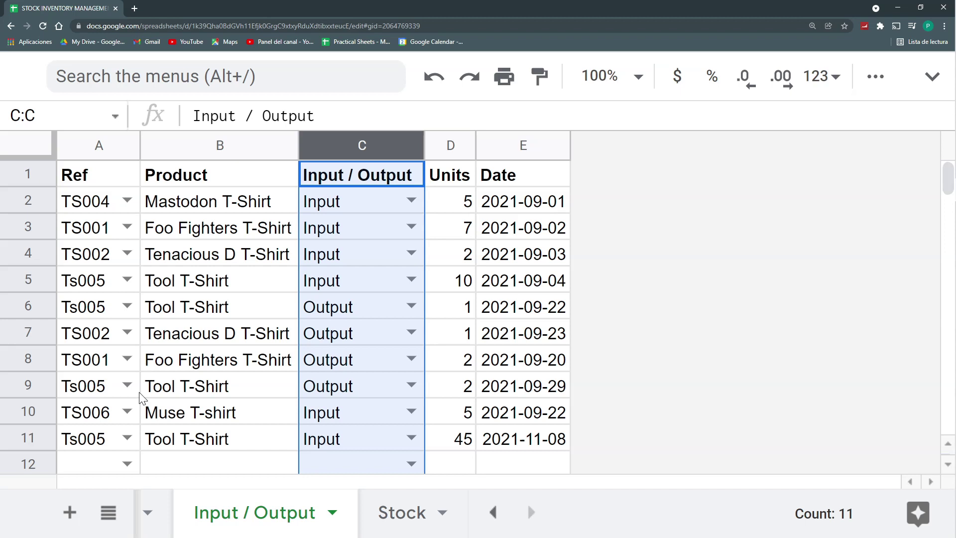
pyautogui.click(99, 314)
pyautogui.click(107, 291)
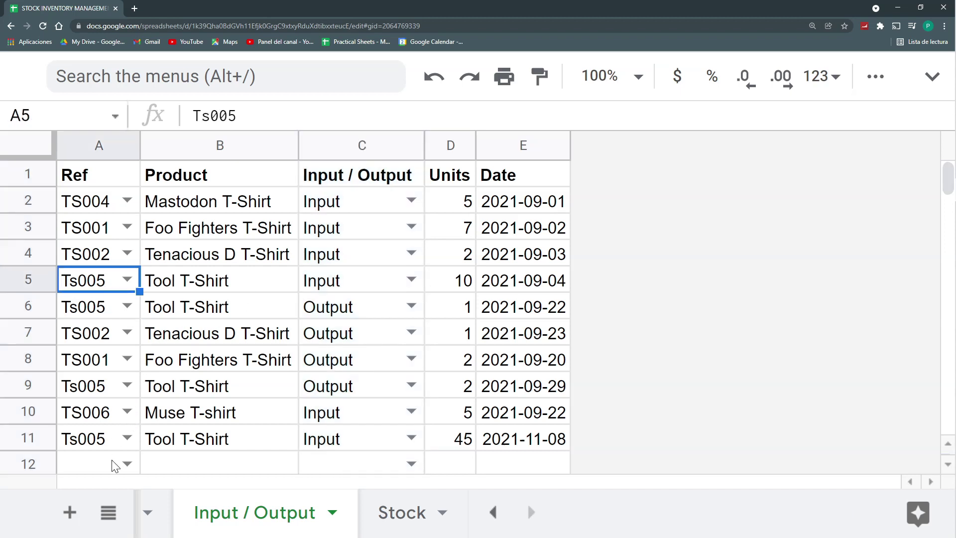
pyautogui.click(105, 441)
pyautogui.click(403, 517)
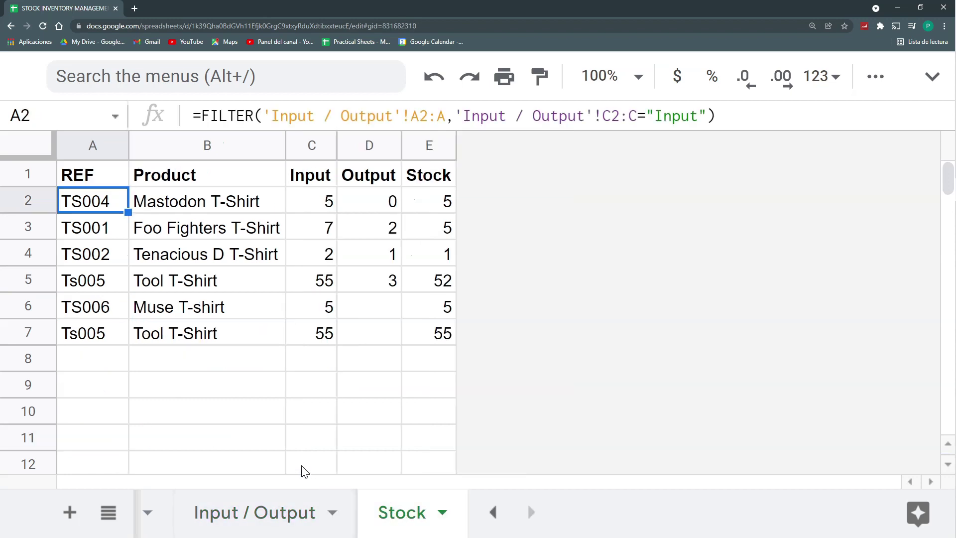
pyautogui.click(112, 284)
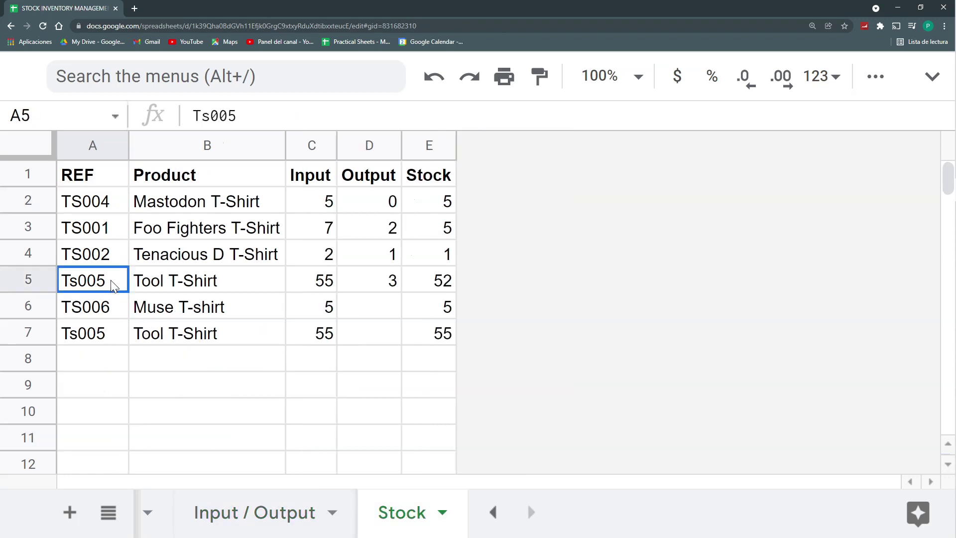
pyautogui.click(103, 343)
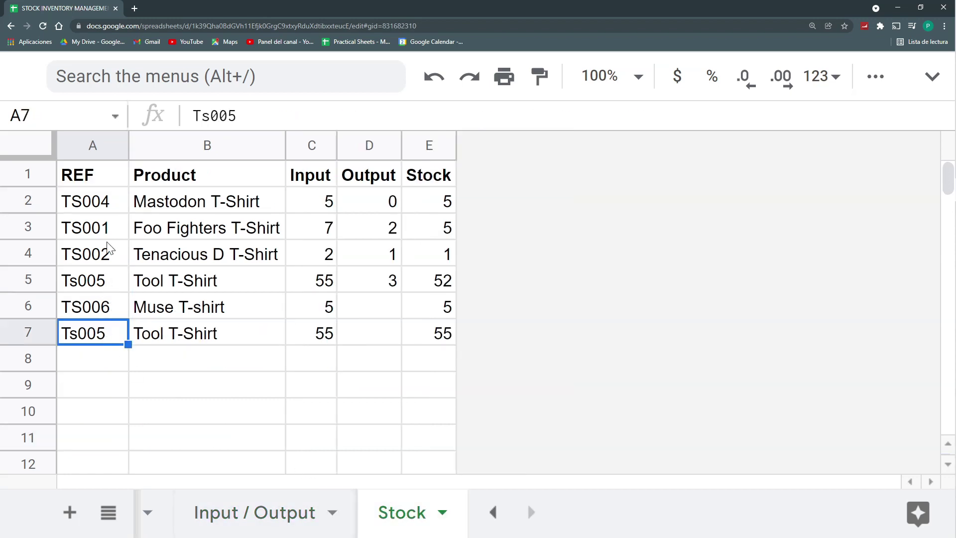
pyautogui.click(102, 213)
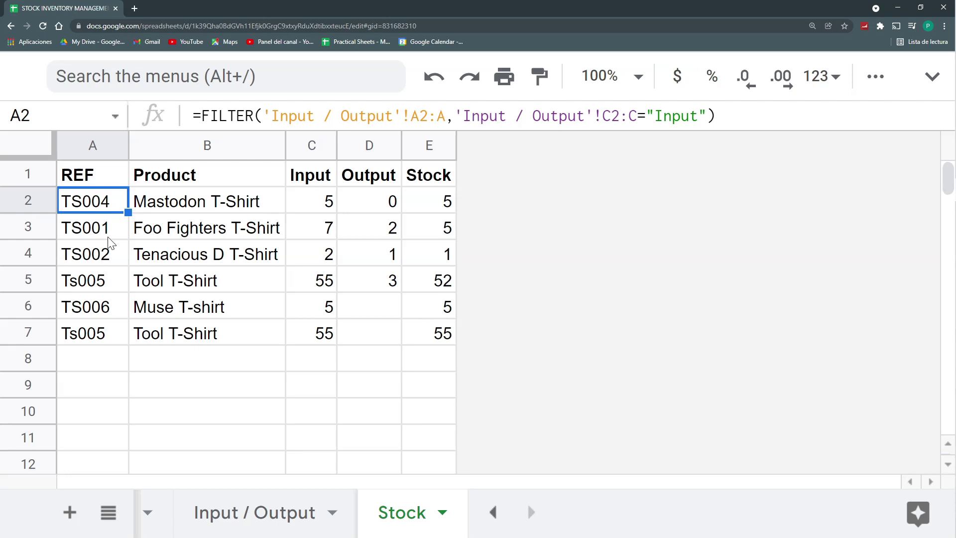
# Step: Wrap the A2 FILTER formula in UNIQUE to remove the duplicate Ts005 row
pyautogui.press('F2')
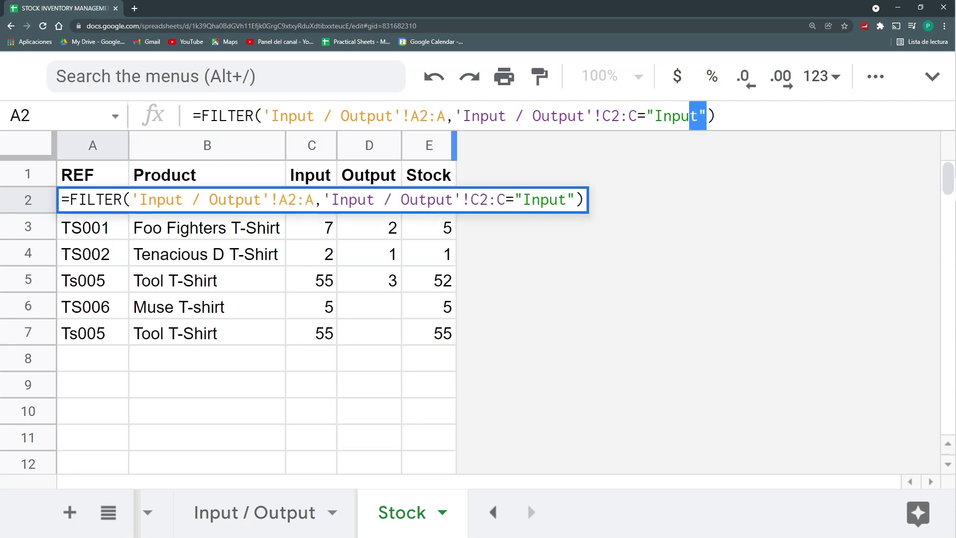
pyautogui.press('Left')
pyautogui.hotkey('ctrl', 'shift', 'Left')
pyautogui.hotkey('ctrl', 'shift', 'Left')
pyautogui.hotkey('ctrl', 'shift', 'Left')
pyautogui.hotkey('ctrl', 'shift', 'Left')
pyautogui.hotkey('ctrl', 'shift', 'Left')
pyautogui.hotkey('ctrl', 'shift', 'Left')
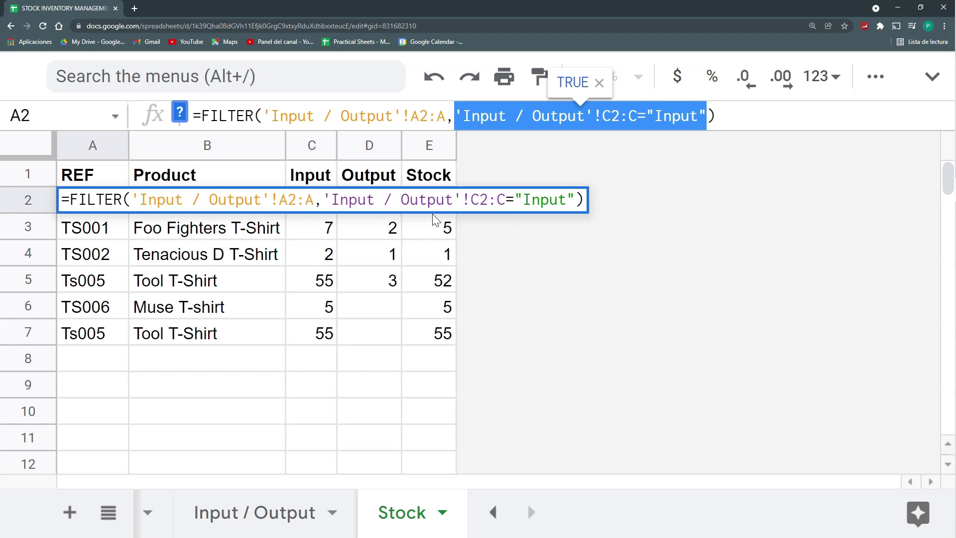
pyautogui.moveTo(323, 200); pyautogui.dragTo(593, 200)
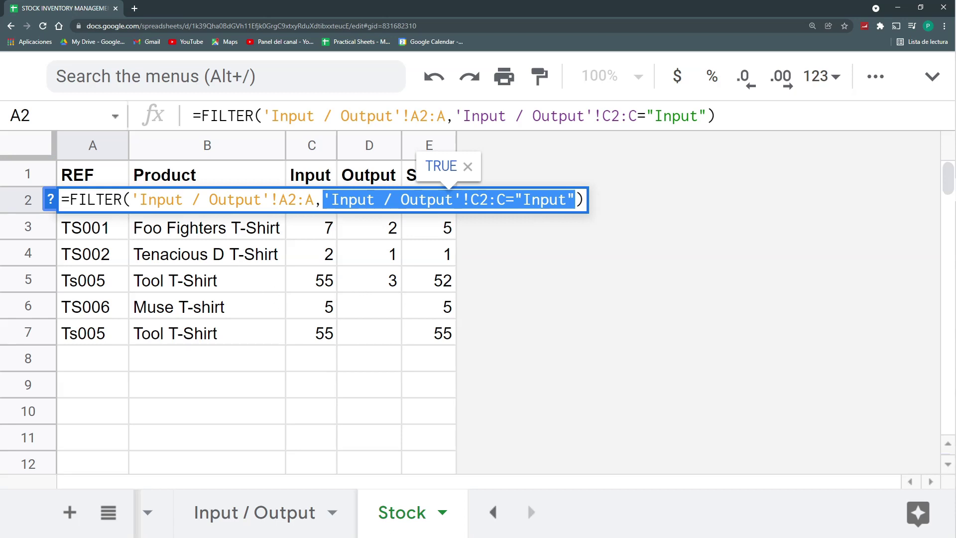
pyautogui.click(70, 200)
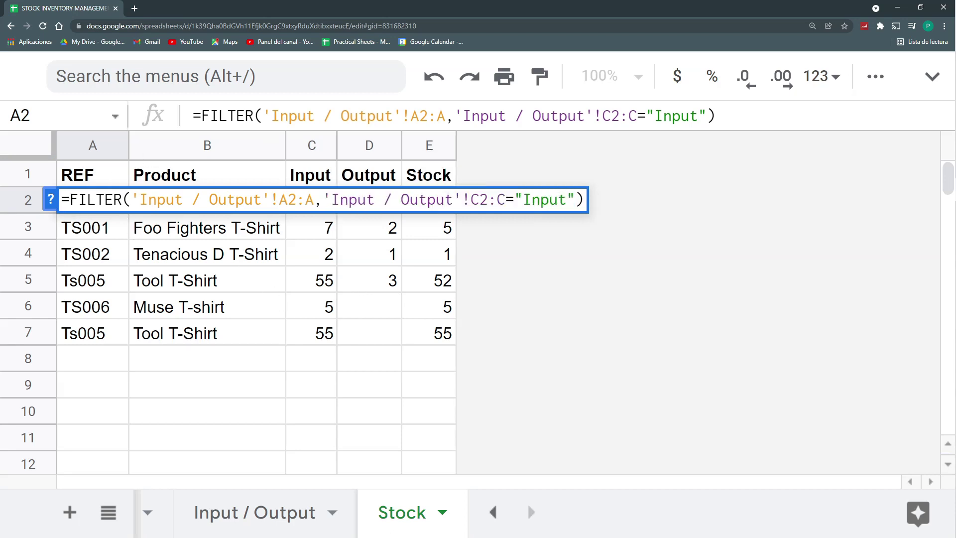
pyautogui.write('un')
pyautogui.press('BackSpace')
pyautogui.press('BackSpace')
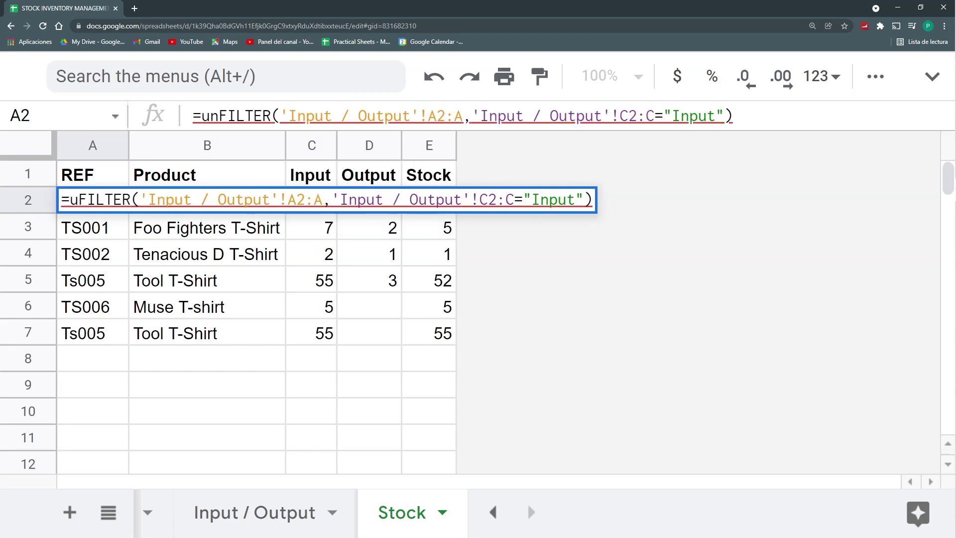
pyautogui.write('UNIQUE(')
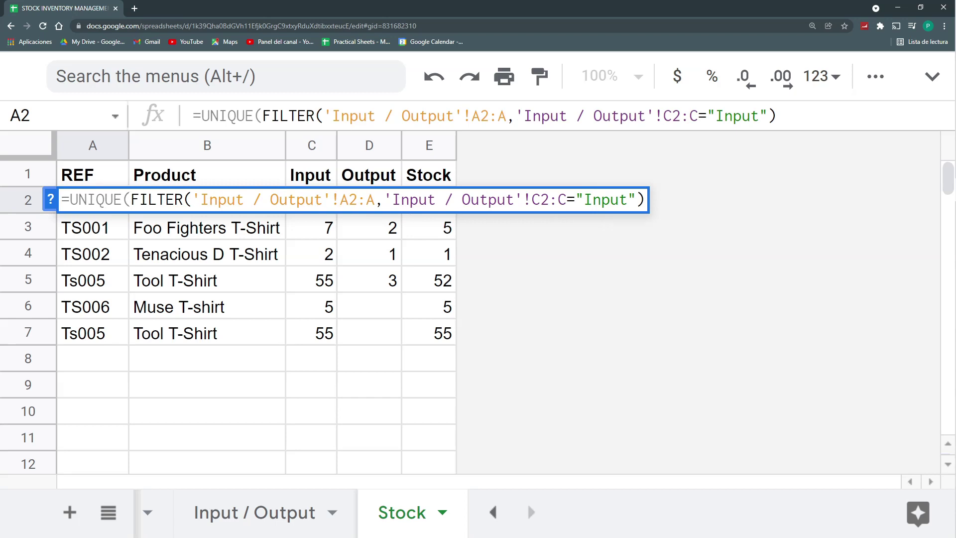
pyautogui.press('Return')
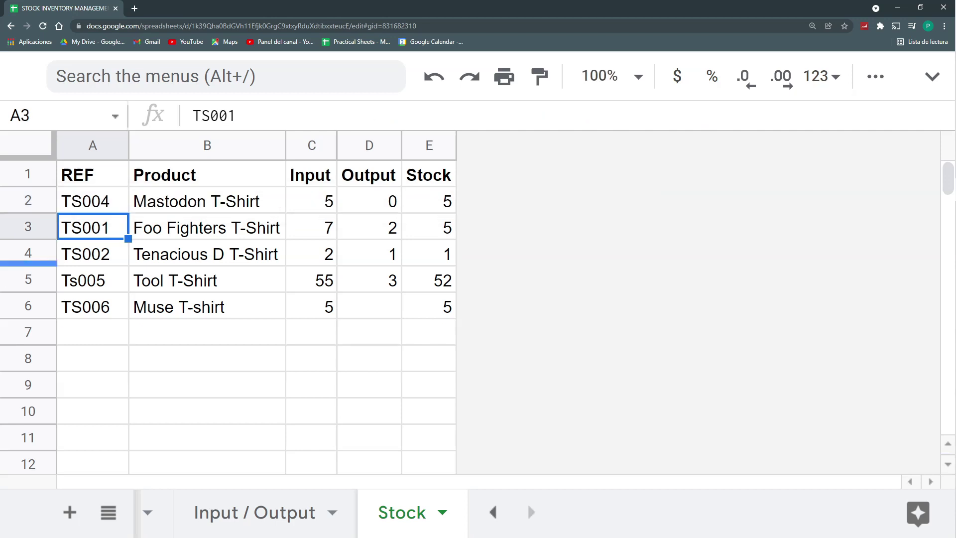
# Step: Wrap the A2 formula in SORT so the references list in ascending order
pyautogui.click(103, 204)
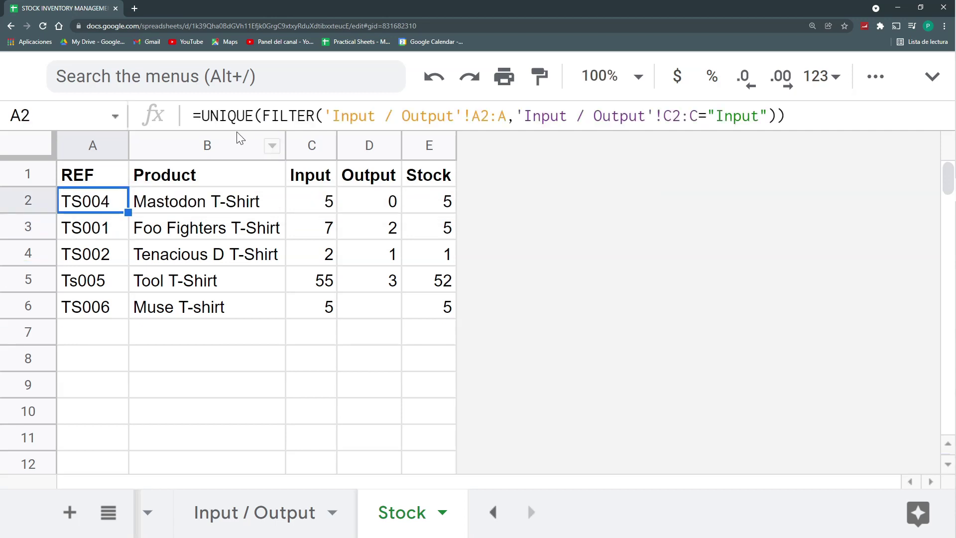
pyautogui.click(201, 115)
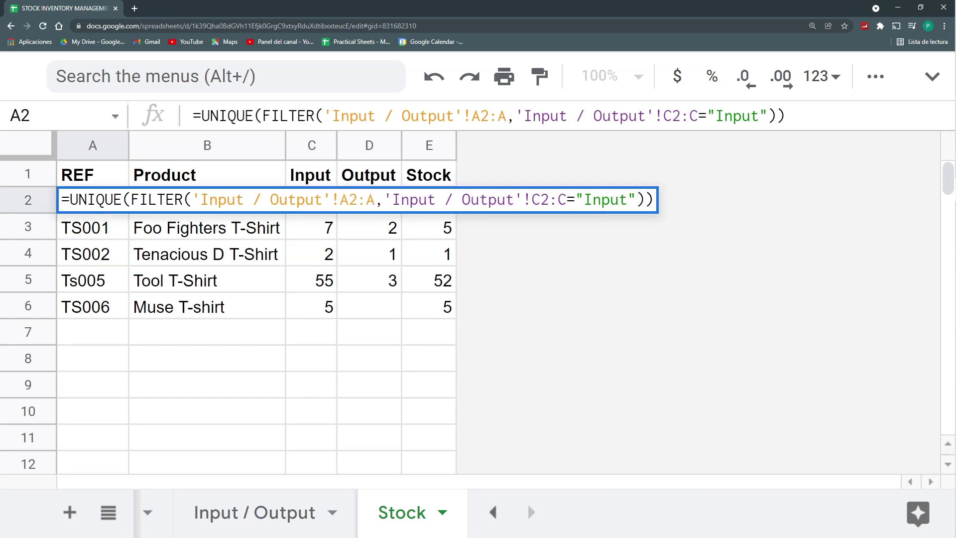
pyautogui.write('SORT(')
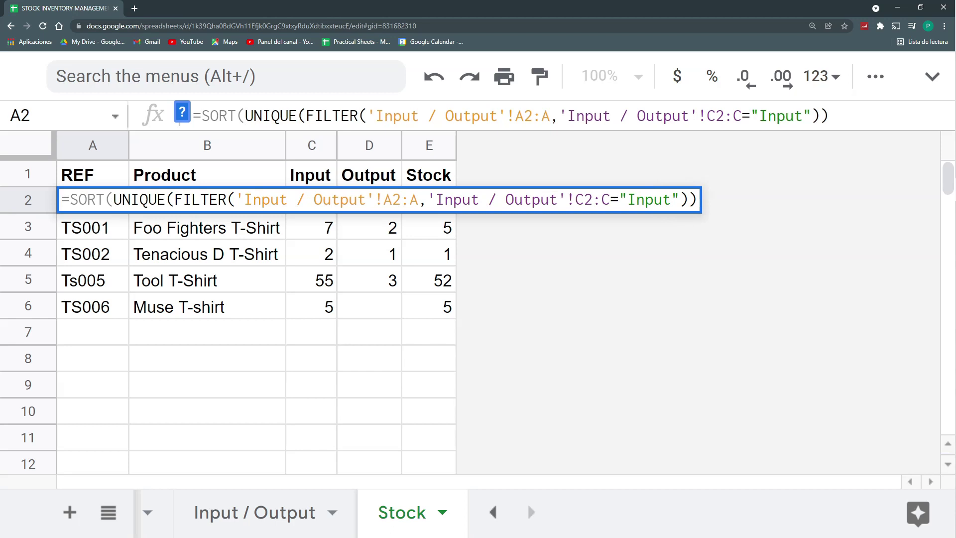
pyautogui.press('Return')
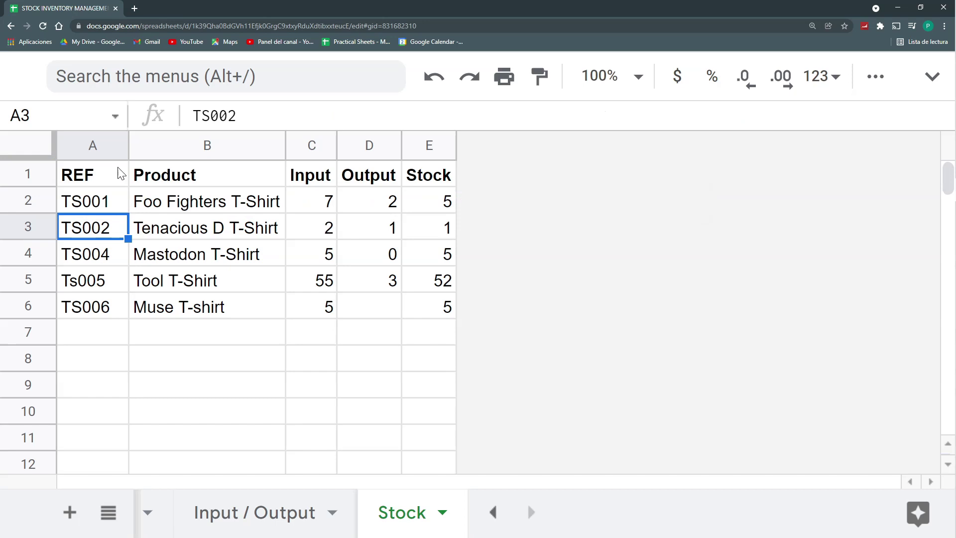
pyautogui.click(85, 204)
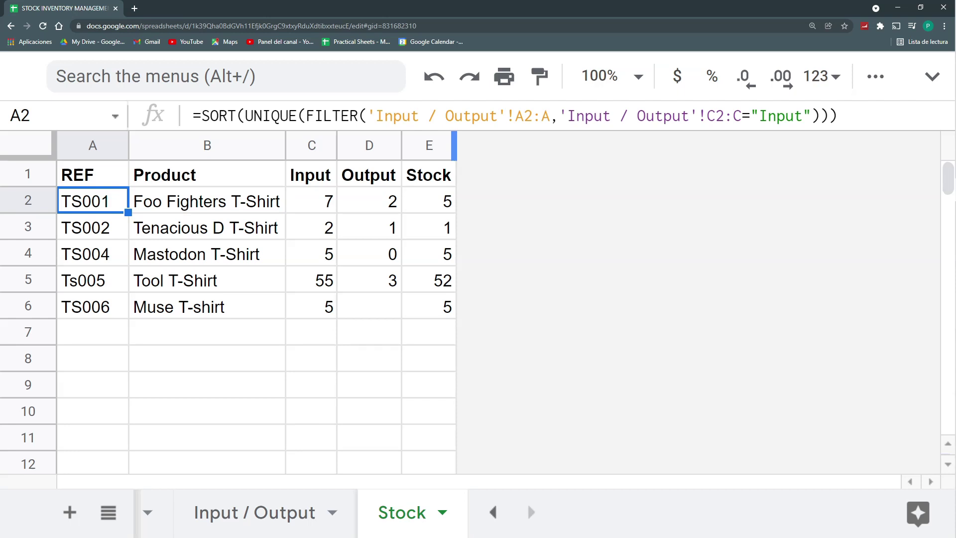
# Step: Remove FILTER and its condition so A2 reads =SORT(UNIQUE('Input / Output'!A2:A))
pyautogui.moveTo(811, 115); pyautogui.dragTo(560, 116)
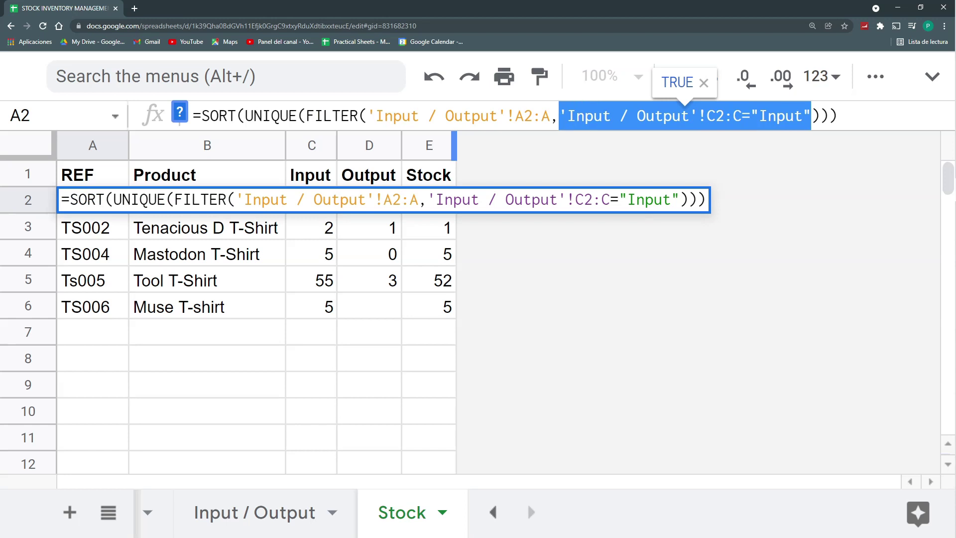
pyautogui.moveTo(367, 115); pyautogui.dragTo(306, 115)
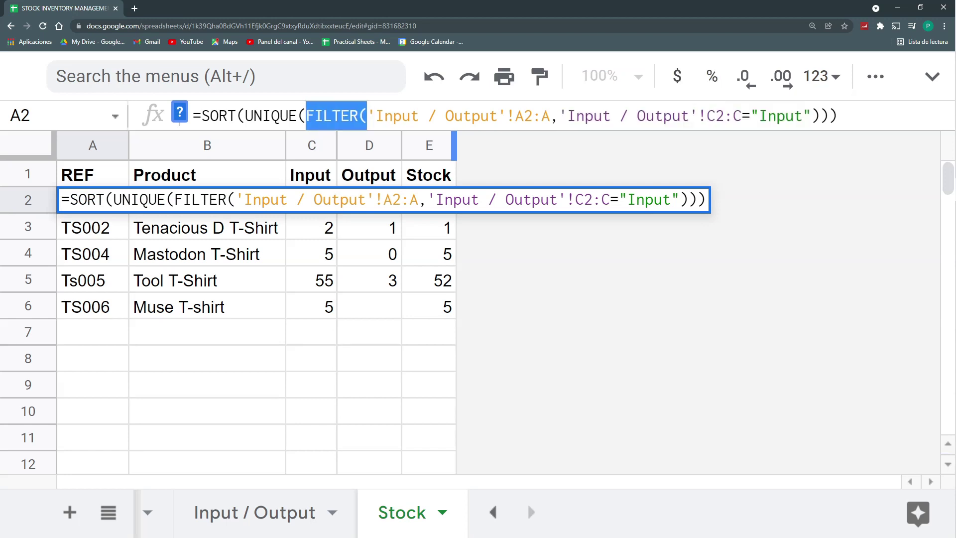
pyautogui.press('BackSpace')
pyautogui.moveTo(489, 116); pyautogui.dragTo(759, 116)
pyautogui.press('BackSpace')
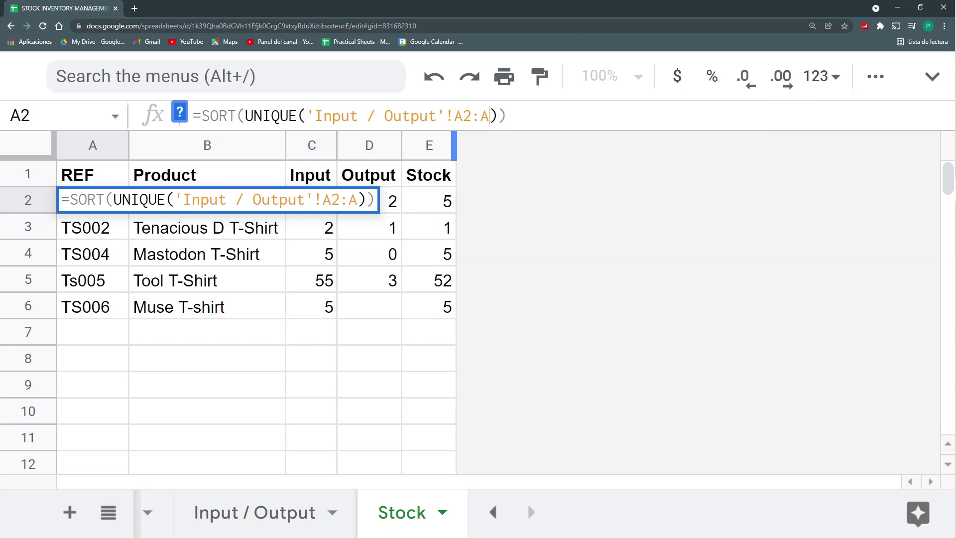
pyautogui.press('Return')
pyautogui.press('Up')
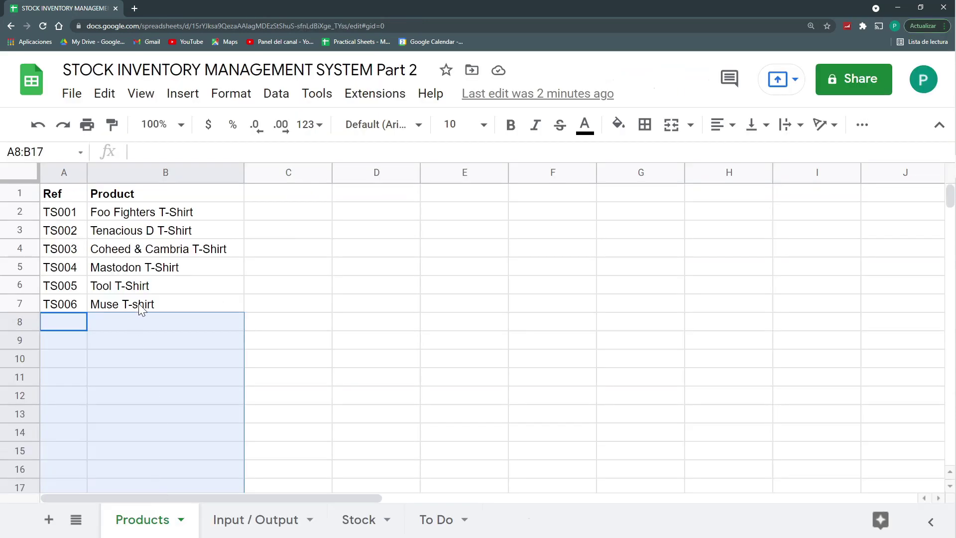
# Step: Paste the hoodie and poster product rows into Products starting at A8 from clipboard history
pyautogui.click(62, 321)
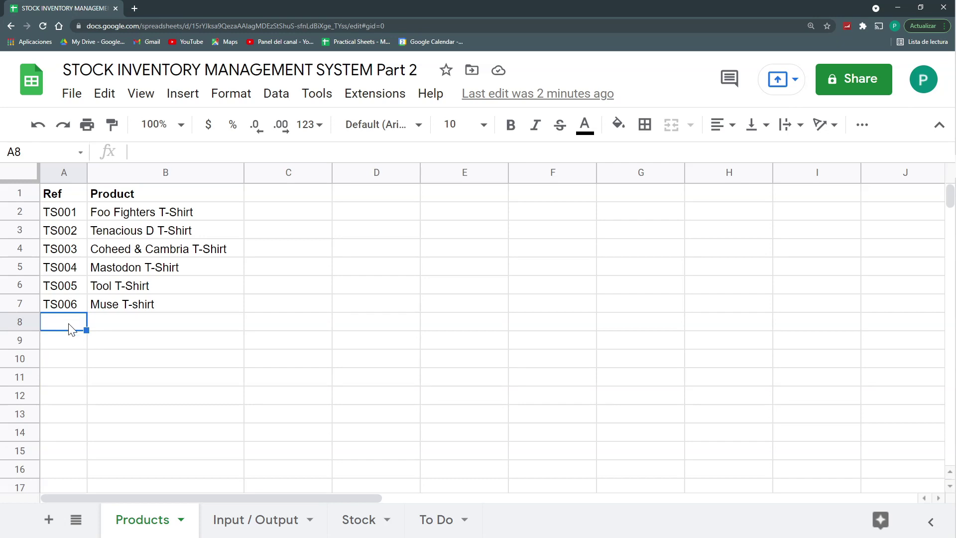
pyautogui.press('super+v')
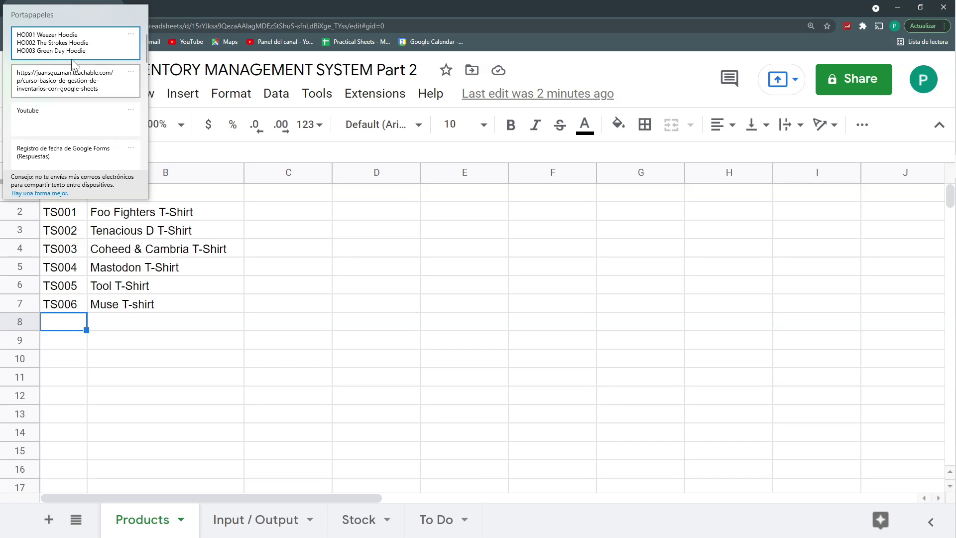
pyautogui.click(74, 42)
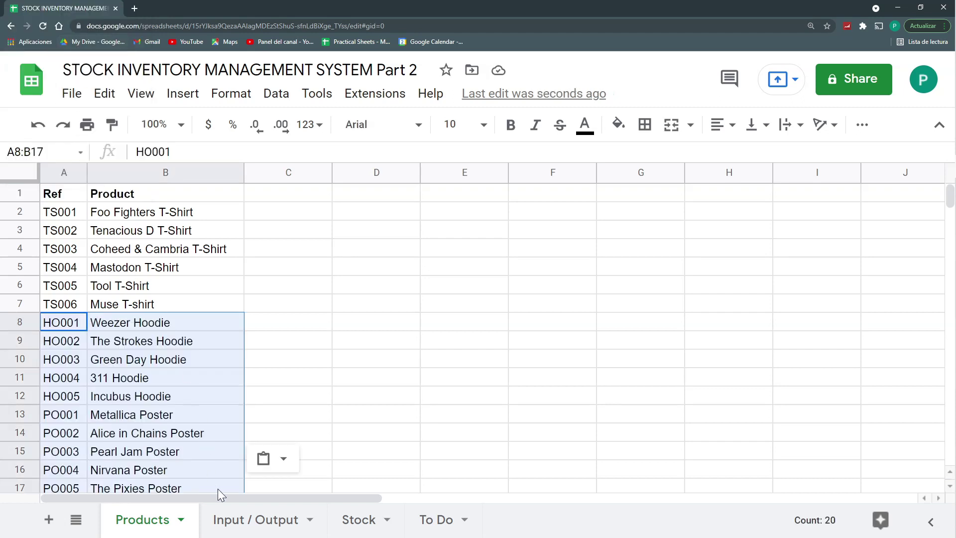
# Step: Paste the new refs, Input labels, units and dates into Input / Output from row 11
pyautogui.click(232, 519)
pyautogui.click(66, 384)
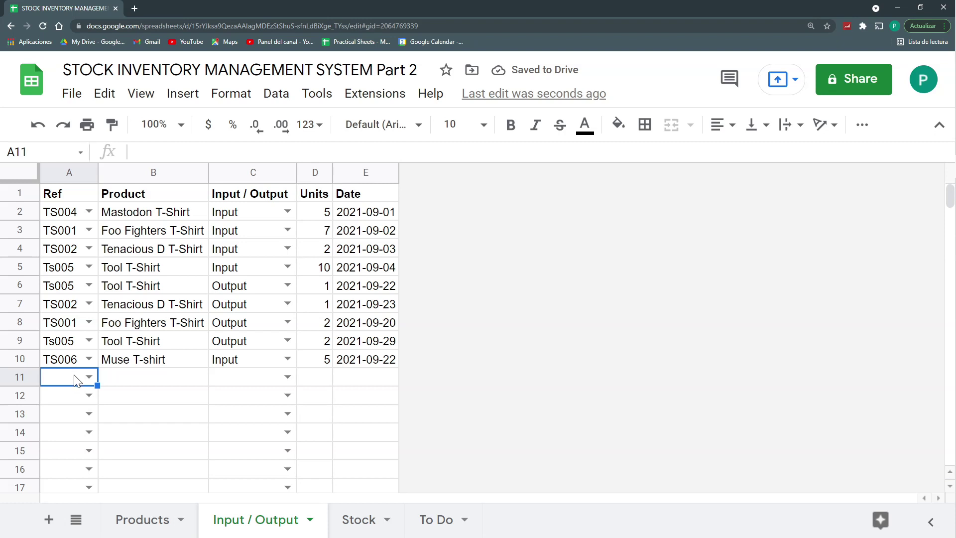
pyautogui.press('super+v')
pyautogui.click(75, 118)
pyautogui.click(245, 381)
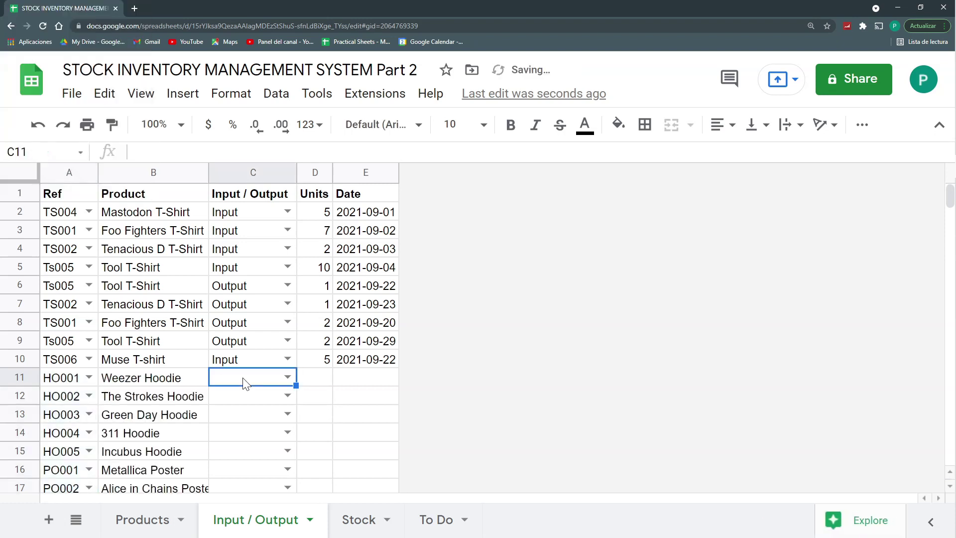
pyautogui.press('super+v')
pyautogui.click(62, 98)
pyautogui.click(314, 377)
pyautogui.press('super+v')
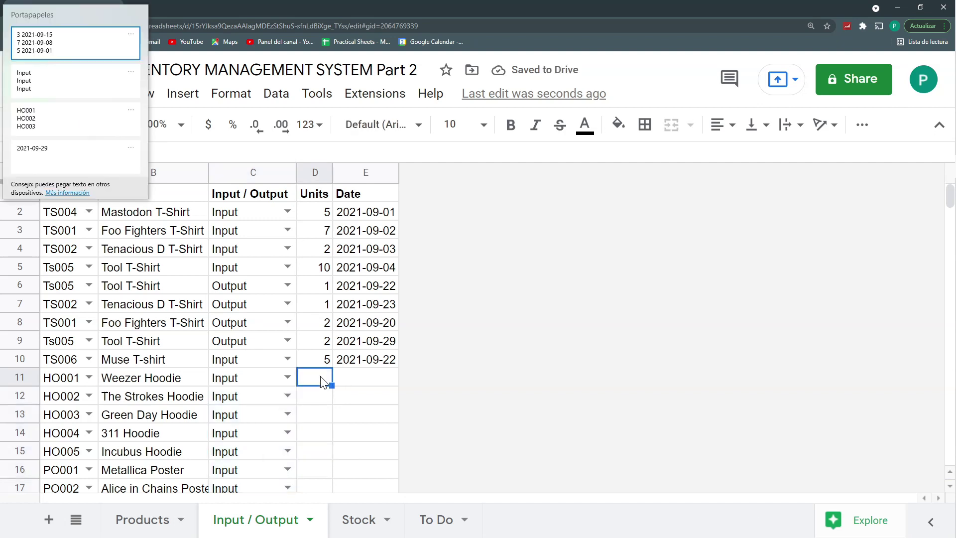
pyautogui.click(75, 42)
# Step: Check the Stock sheet, now listing 15 references through PO005
pyautogui.scroll(-5, 255, 393)
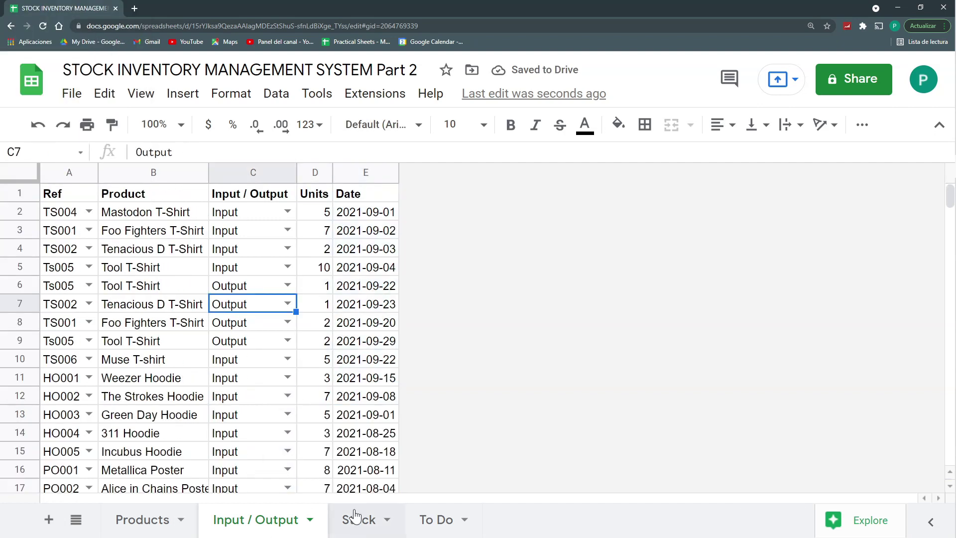
pyautogui.click(354, 520)
pyautogui.scroll(-1, 236, 325)
pyautogui.scroll(1, 237, 324)
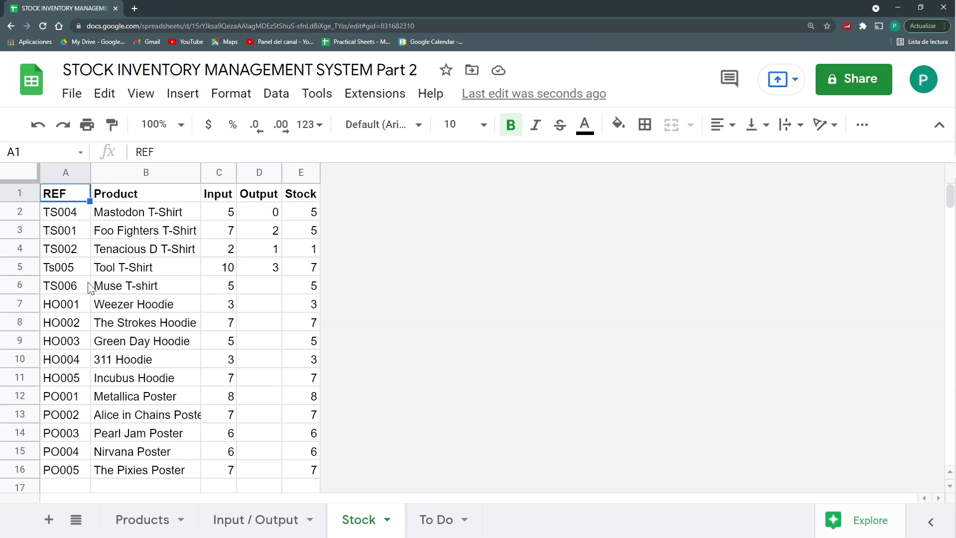
# Step: Fill the Output formula from D5 down to D16
pyautogui.click(52, 286)
pyautogui.moveTo(60, 308); pyautogui.dragTo(113, 466)
pyautogui.click(259, 285)
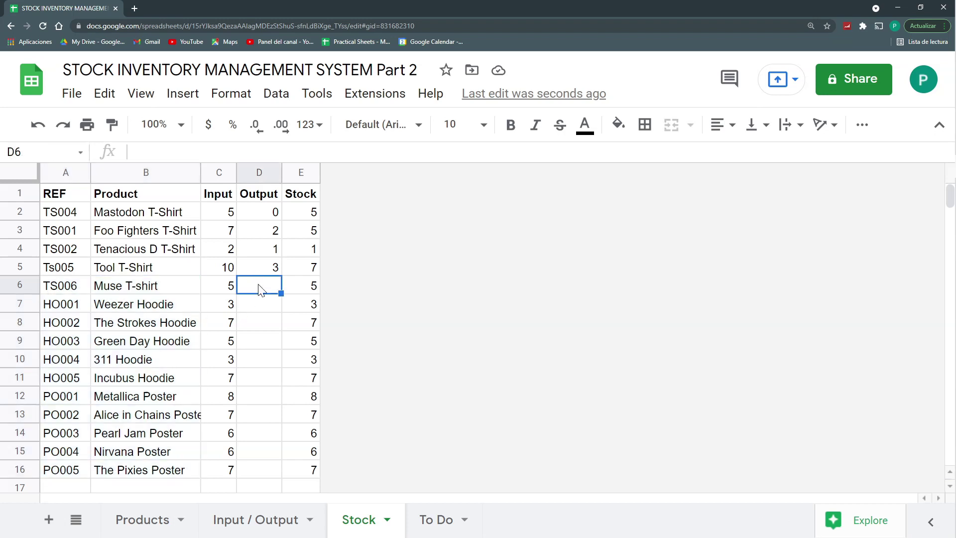
pyautogui.press('Up')
pyautogui.press('Up')
pyautogui.click(253, 263)
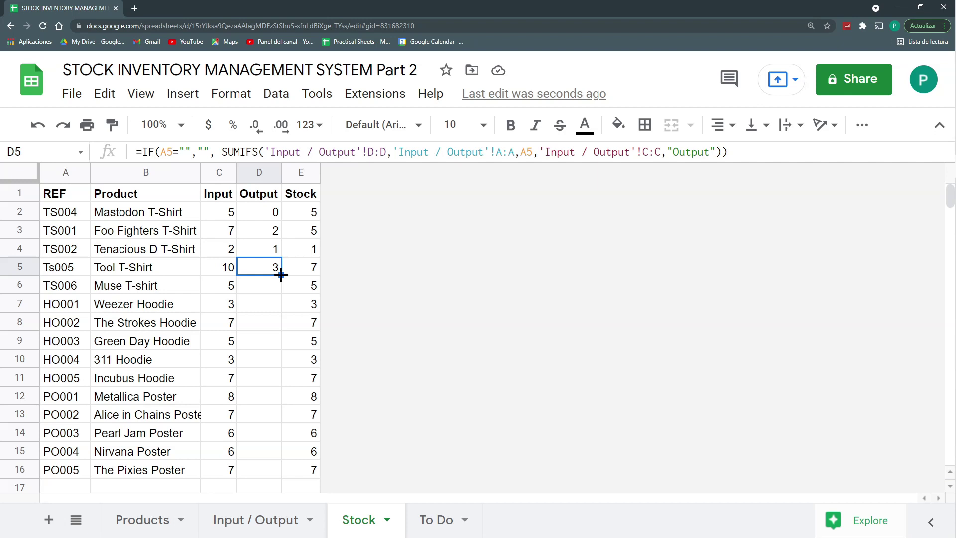
pyautogui.moveTo(281, 274); pyautogui.dragTo(281, 468)
# Step: Copy the D16 Output formula down through row 1000
pyautogui.scroll(-2, 280, 456)
pyautogui.click(299, 377)
pyautogui.click(274, 377)
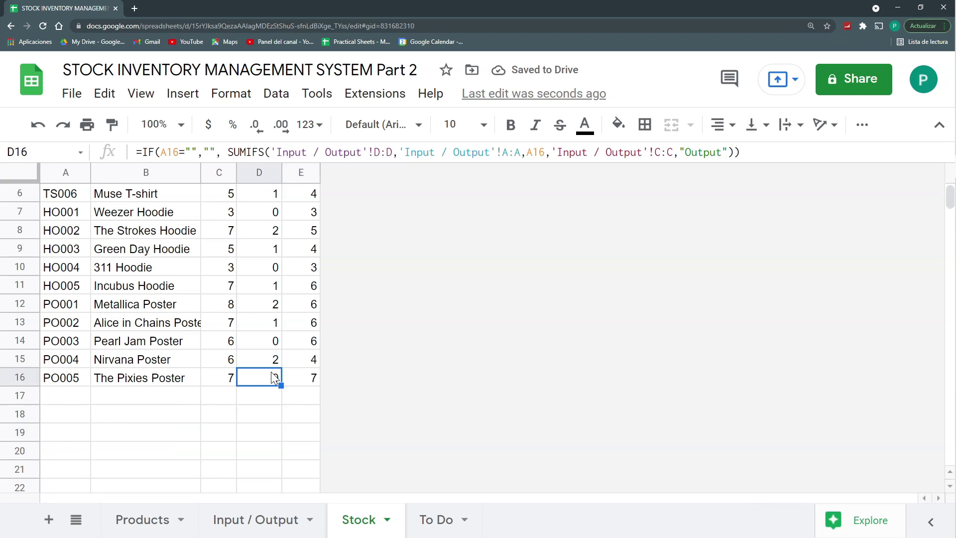
pyautogui.hotkey('ctrl', 'c')
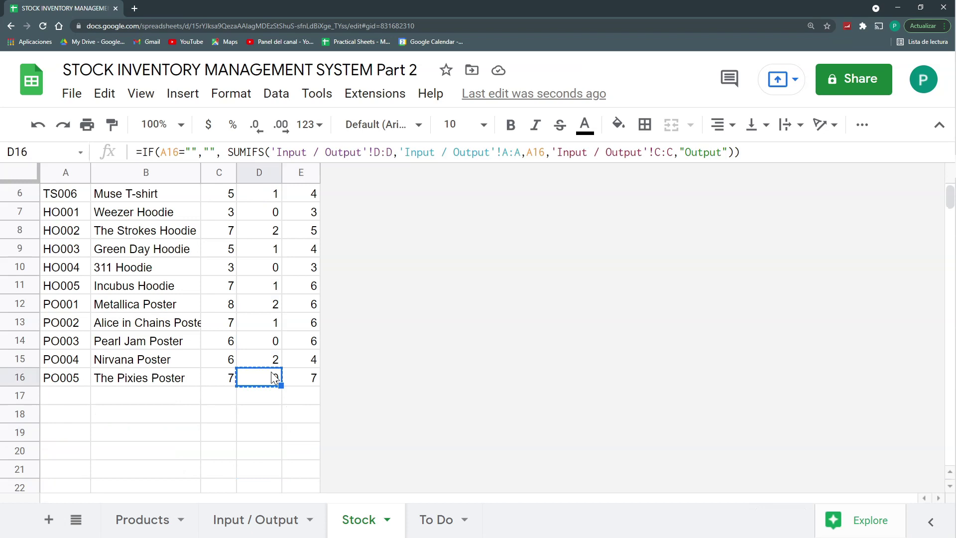
pyautogui.hotkey('ctrl', 'shift', 'Down')
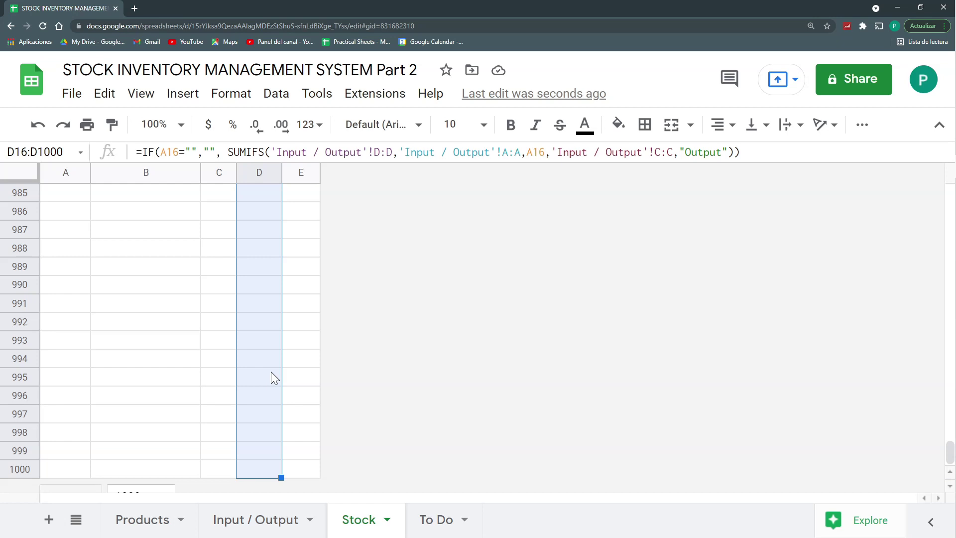
pyautogui.hotkey('ctrl', 'v')
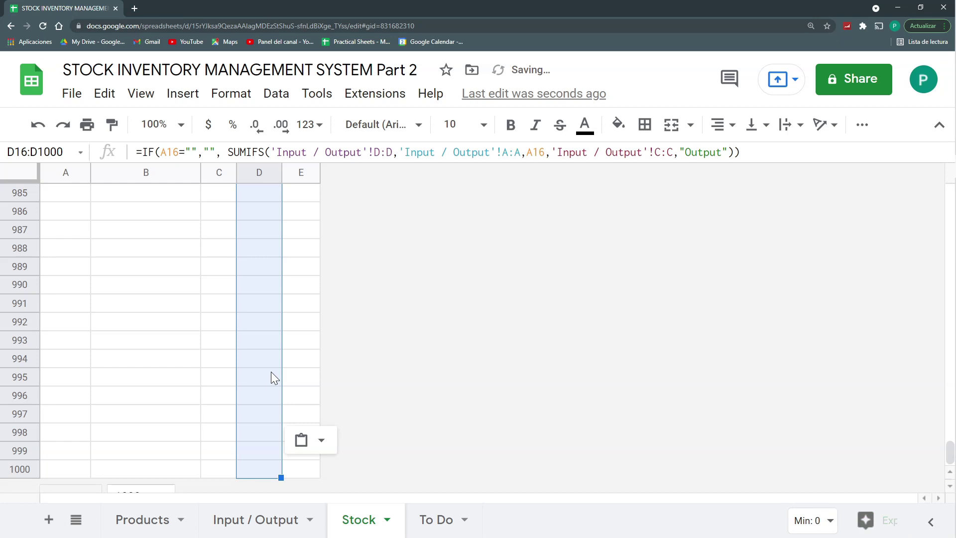
pyautogui.hotkey('ctrl', 'Up')
# Step: Review the results across the sheets, ending on the Products sheet
pyautogui.click(25, 470)
pyautogui.scroll(-2, 25, 466)
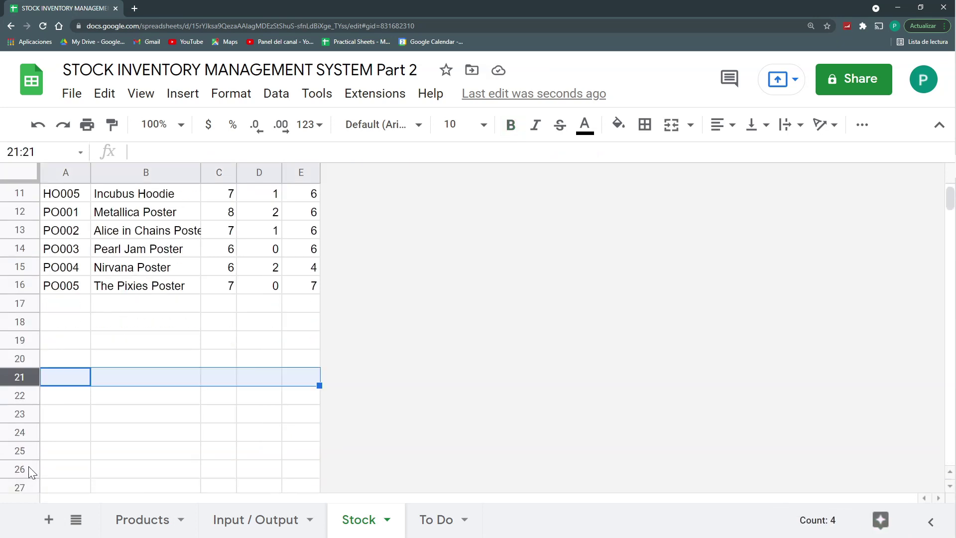
pyautogui.scroll(4, 76, 413)
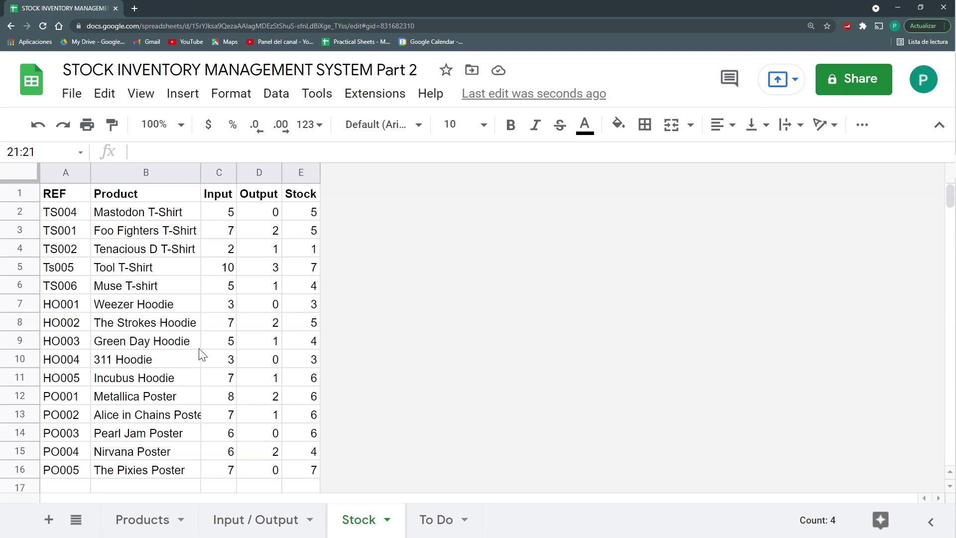
pyautogui.hotkey('ctrl', 'shift', 'pageup')
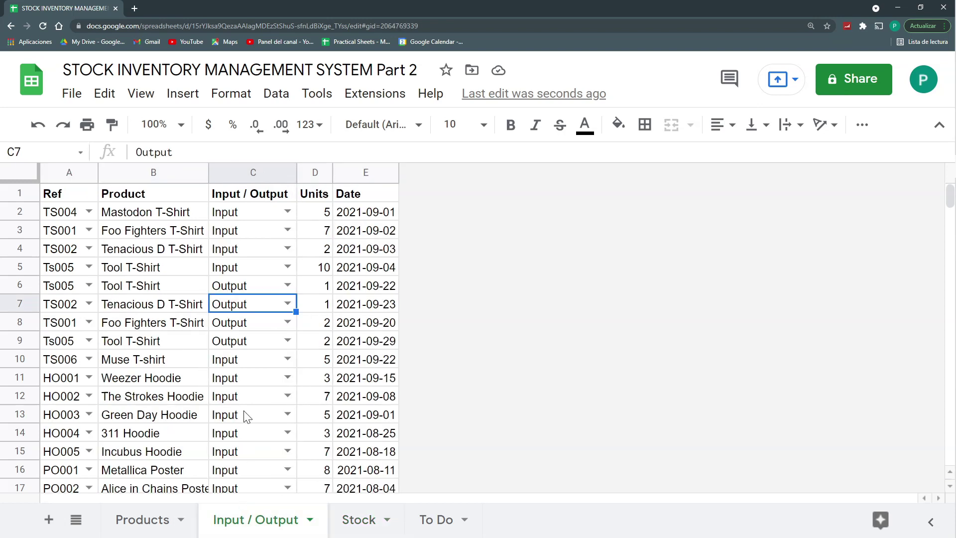
pyautogui.scroll(3, 244, 421)
pyautogui.hotkey('ctrl', 'shift', 'pagedown')
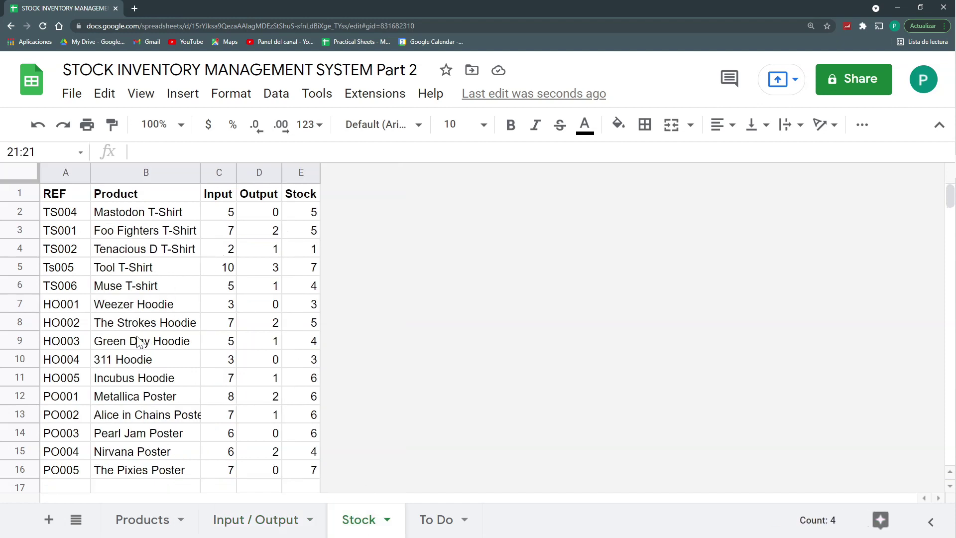
pyautogui.hotkey('ctrl', 'shift', 'pageup')
pyautogui.hotkey('ctrl', 'shift', 'pageup')
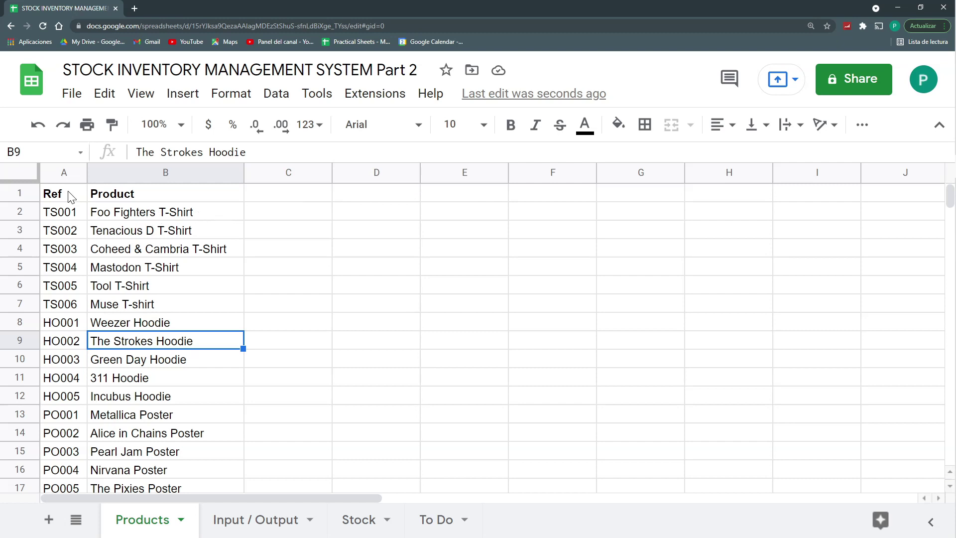
# Step: Enter the heading 'Category' in C1 of the Products sheet
pyautogui.moveTo(69, 194); pyautogui.dragTo(150, 343)
pyautogui.click(279, 196)
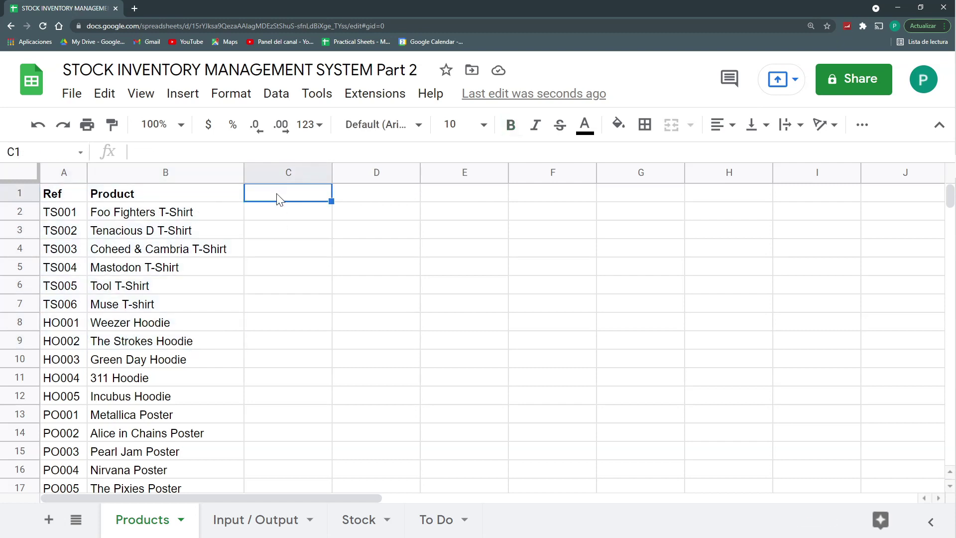
pyautogui.write('Categ')
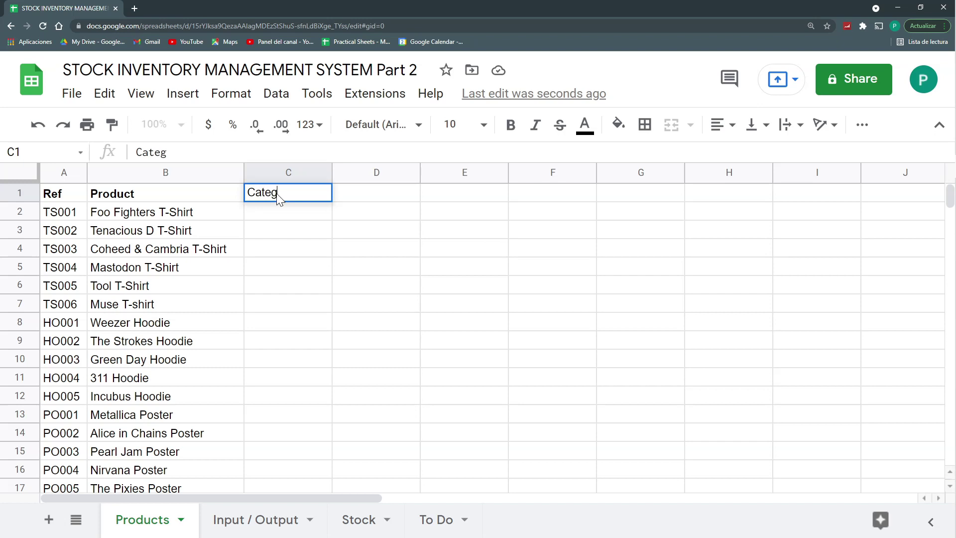
pyautogui.write('ory')
pyautogui.moveTo(286, 212); pyautogui.dragTo(293, 307)
# Step: Look over the product names in column B beside the empty Category cells
pyautogui.click(294, 238)
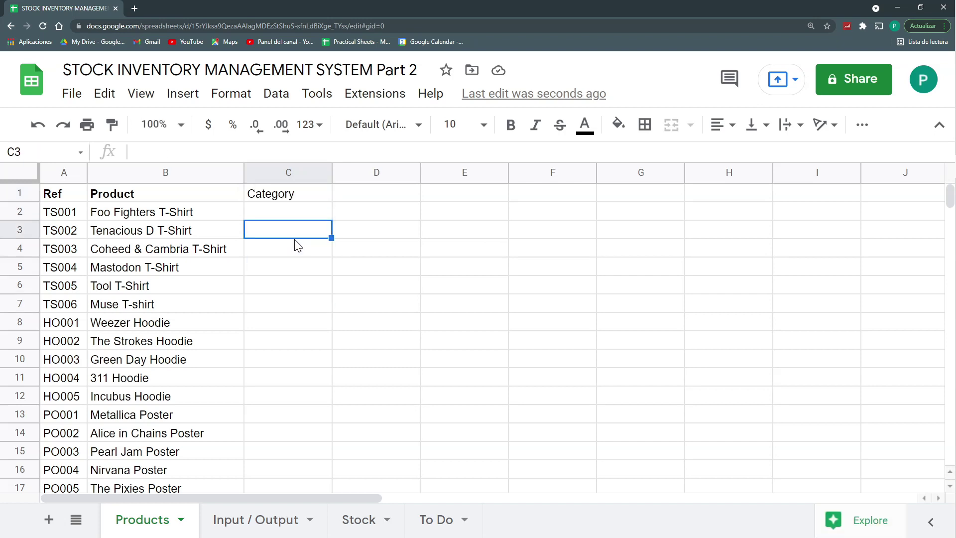
pyautogui.click(279, 215)
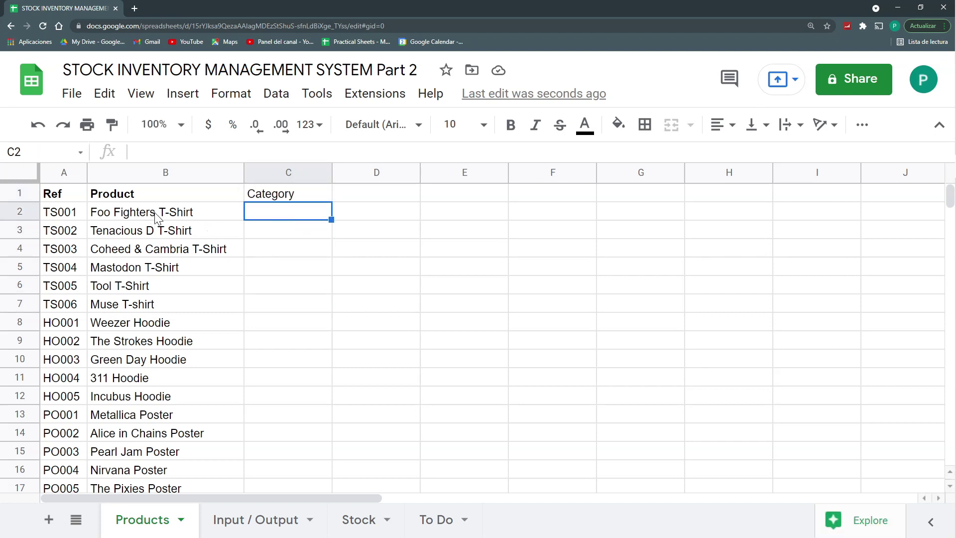
pyautogui.click(175, 213)
pyautogui.click(182, 234)
pyautogui.click(195, 254)
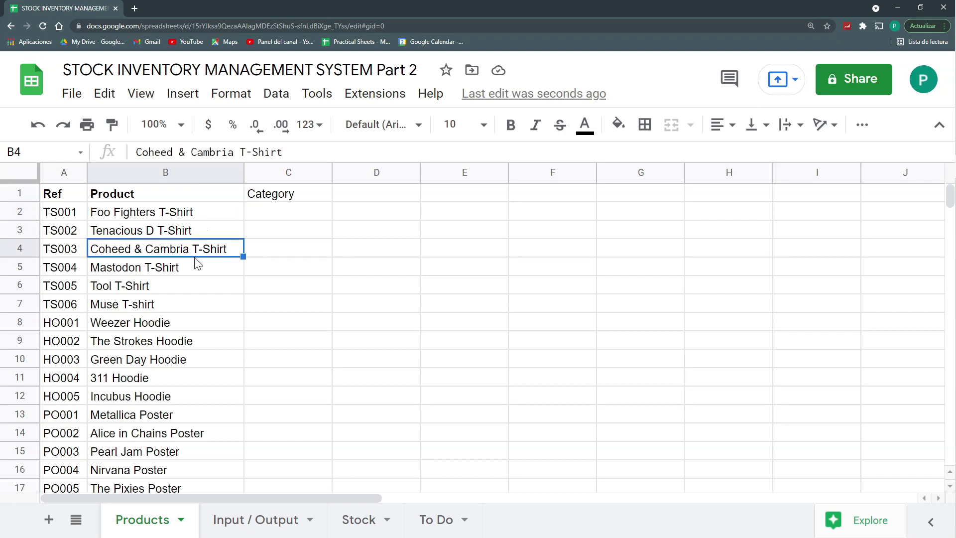
pyautogui.moveTo(263, 213); pyautogui.dragTo(259, 238)
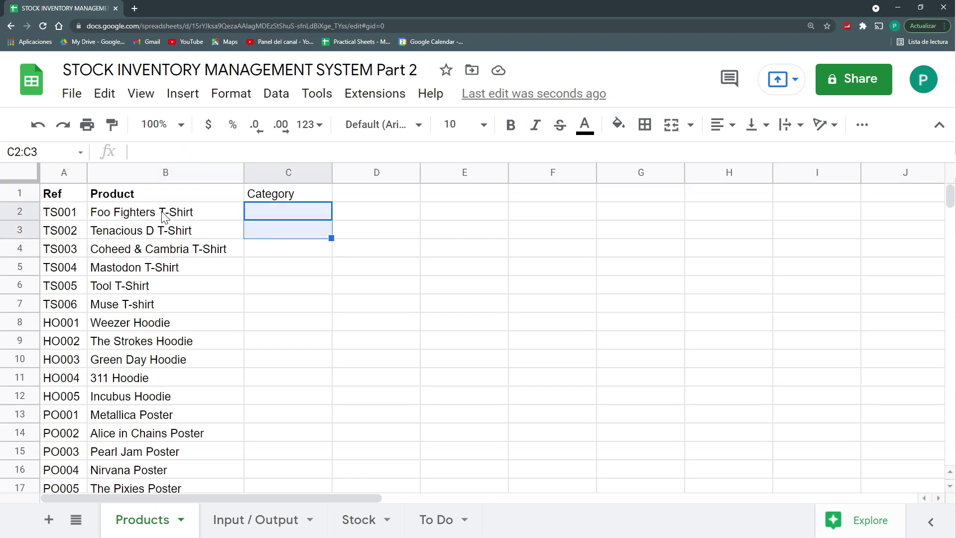
pyautogui.click(204, 253)
pyautogui.click(189, 322)
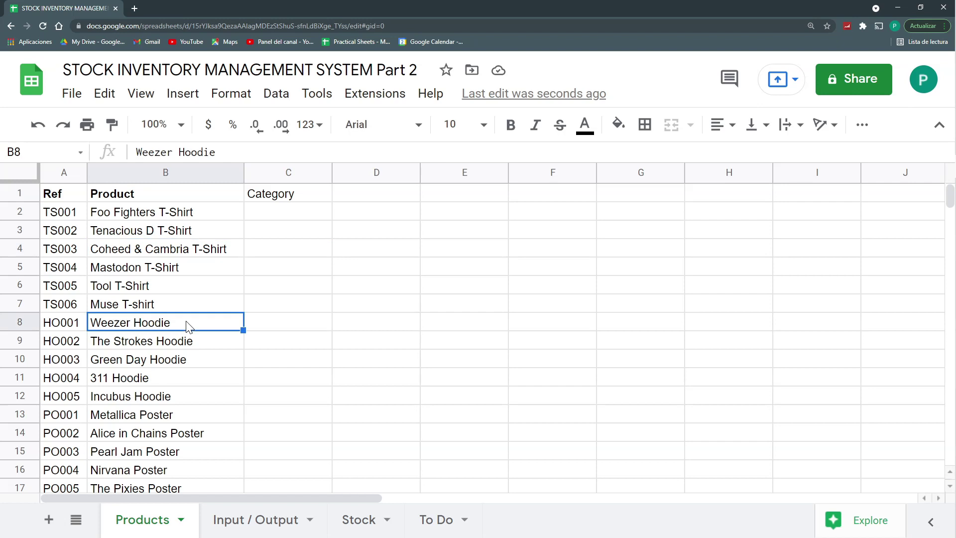
pyautogui.click(195, 436)
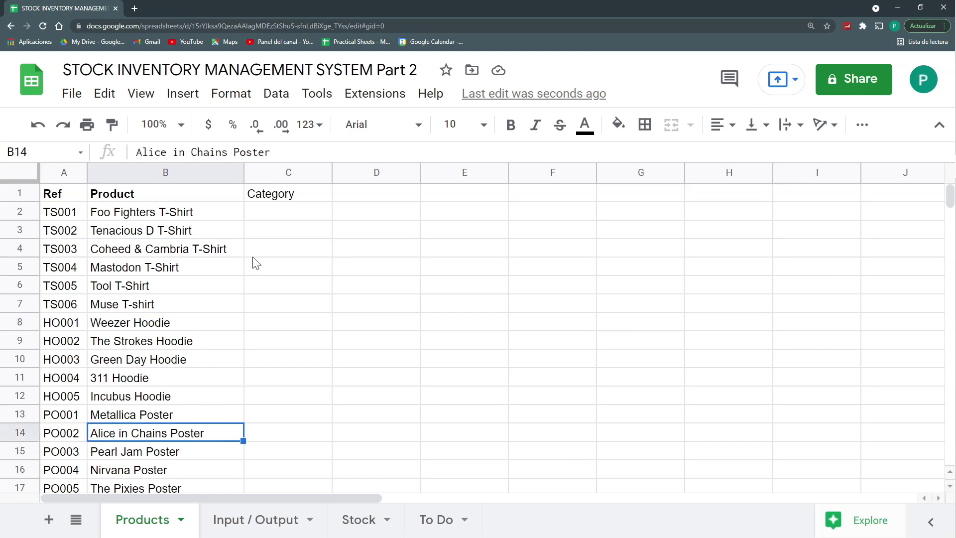
pyautogui.click(269, 211)
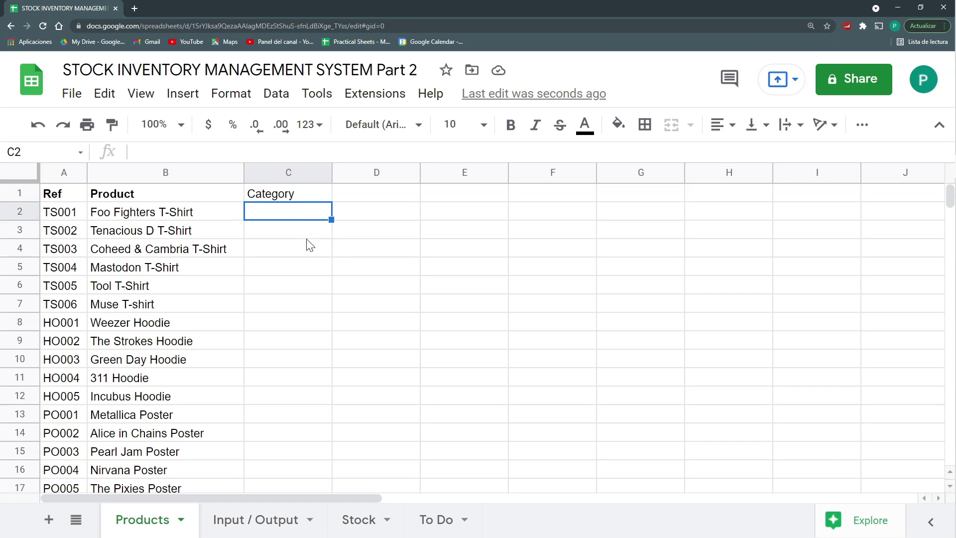
# Step: Add a new blank sheet and name it Lists
pyautogui.click(77, 526)
pyautogui.click(48, 520)
pyautogui.click(49, 519)
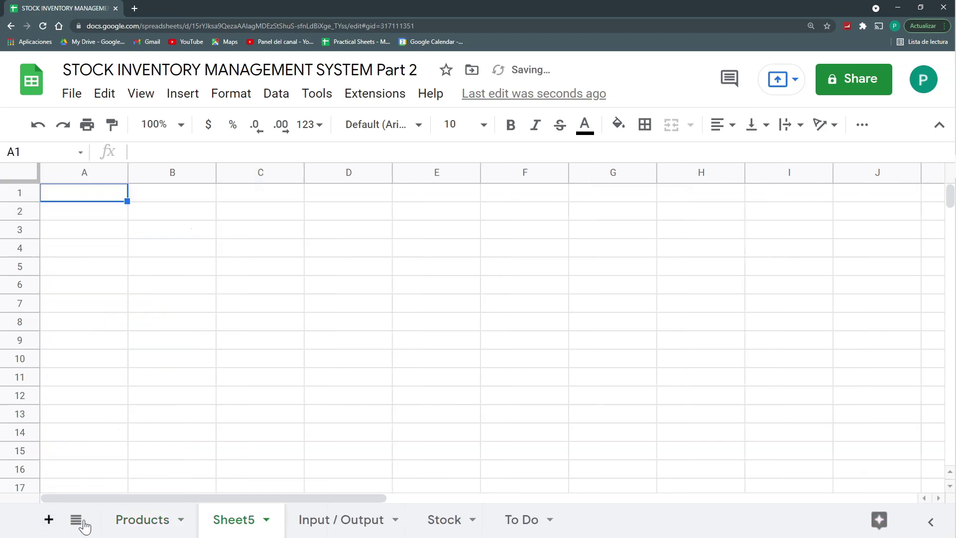
pyautogui.doubleClick(232, 520)
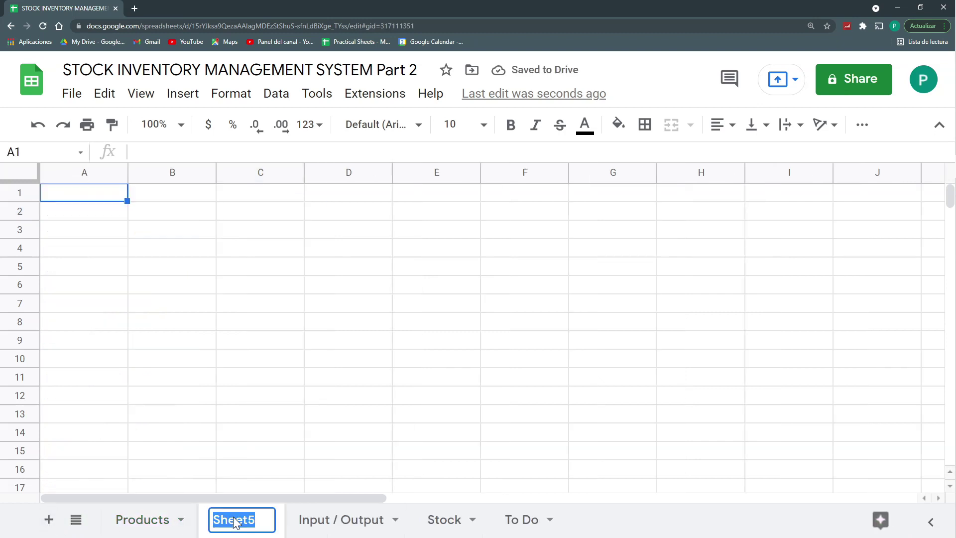
pyautogui.write('Lists')
pyautogui.press('Return')
# Step: Enter Category, T-Shirt, Hoodie and Poster in A1:A4 and move Lists to the end
pyautogui.click(88, 195)
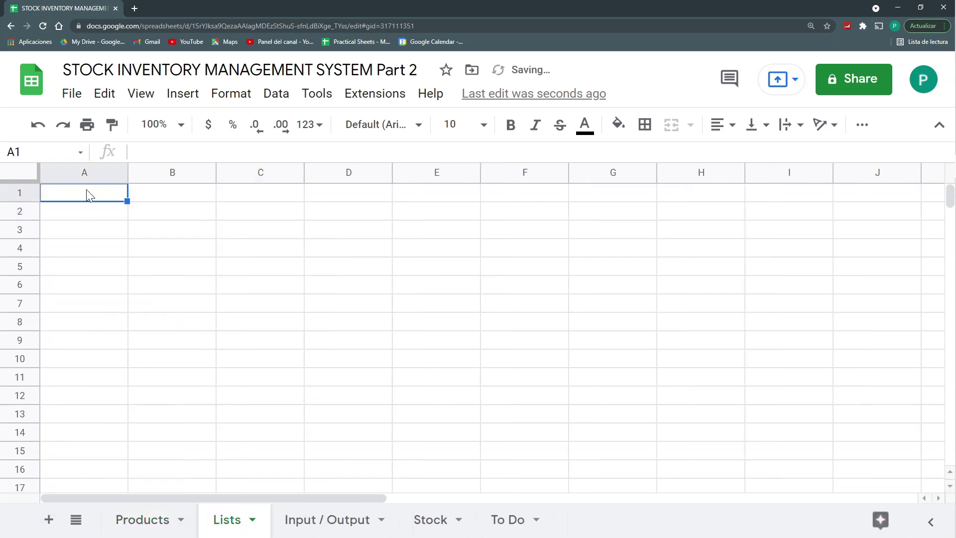
pyautogui.write('Category')
pyautogui.press('Return')
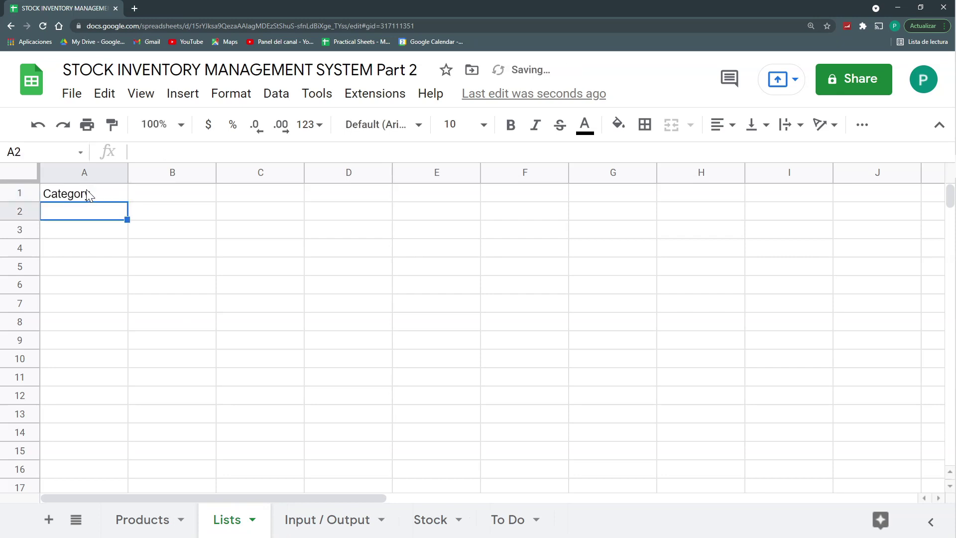
pyautogui.write('H')
pyautogui.write('T')
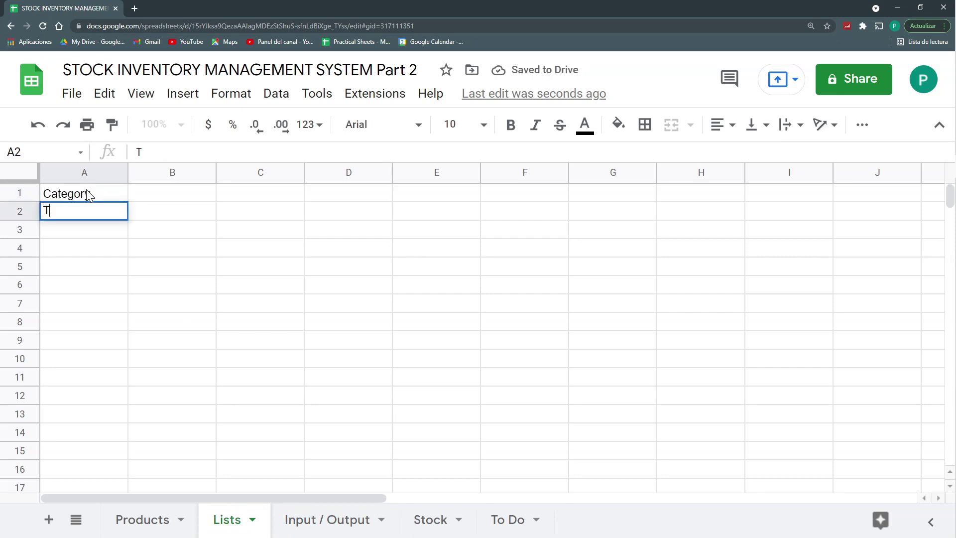
pyautogui.write('-Shirt')
pyautogui.press('Return')
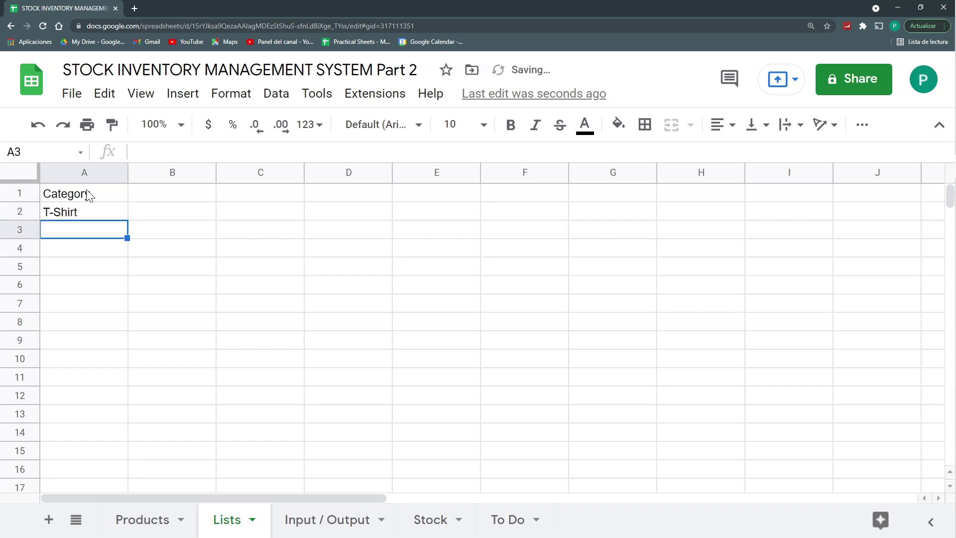
pyautogui.write('Hoodie')
pyautogui.press('Return')
pyautogui.write('P')
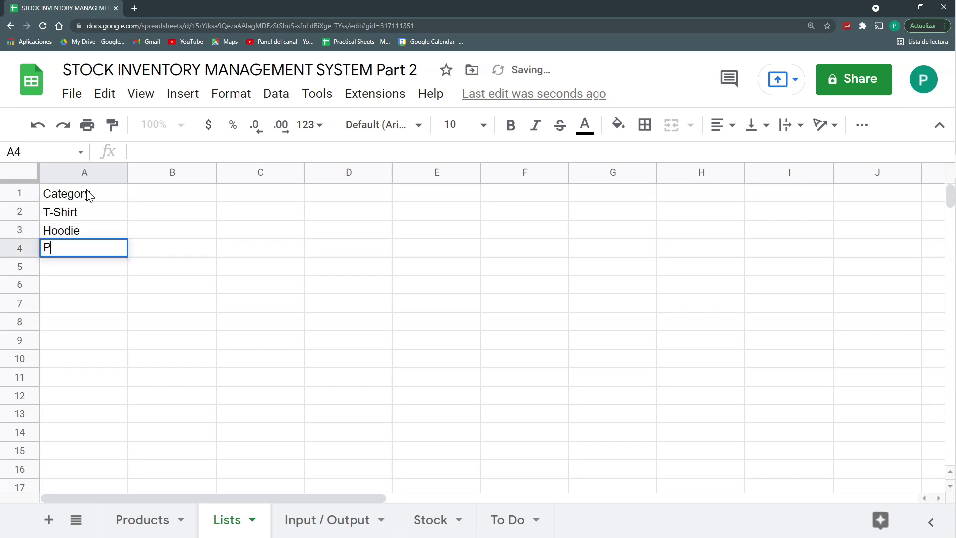
pyautogui.write('oster')
pyautogui.press('Return')
pyautogui.moveTo(227, 520); pyautogui.dragTo(557, 522)
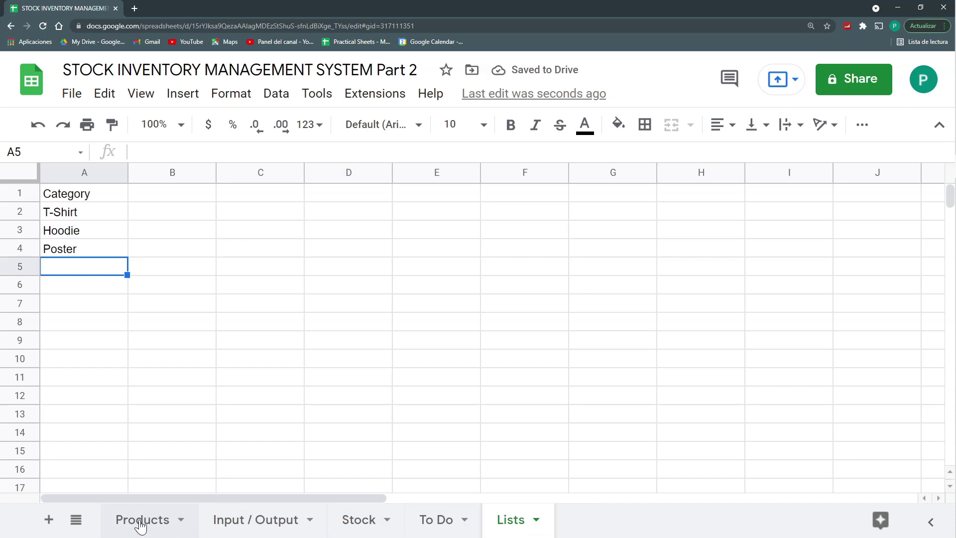
pyautogui.click(141, 523)
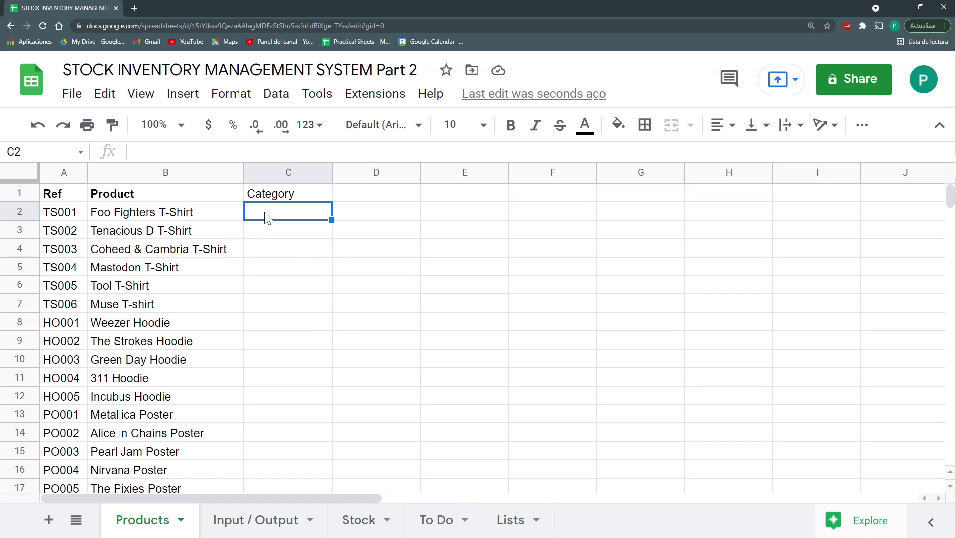
# Step: Set data validation on C2:C999 to the list from Lists!A2:A, rejecting invalid input
pyautogui.hotkey('ctrl', 'shift', 'Down')
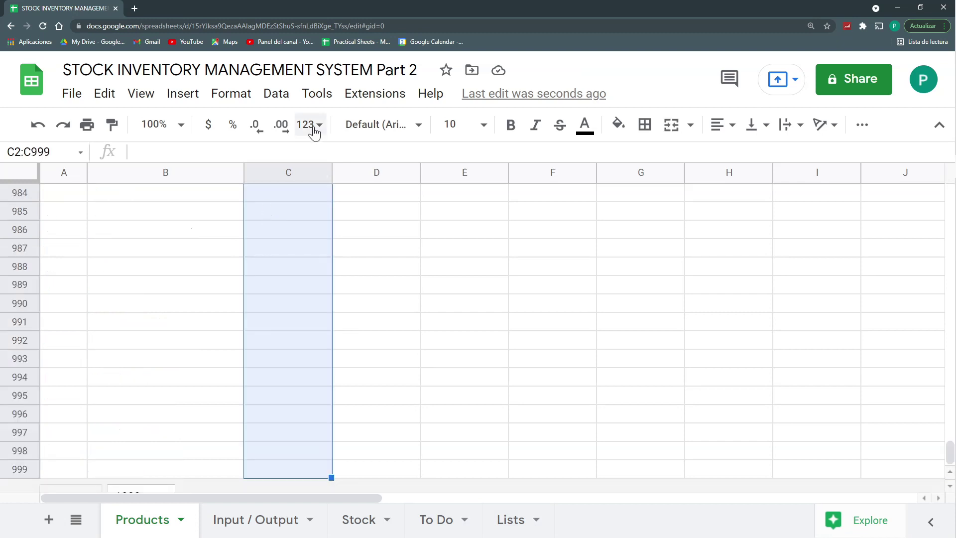
pyautogui.rightClick(316, 252)
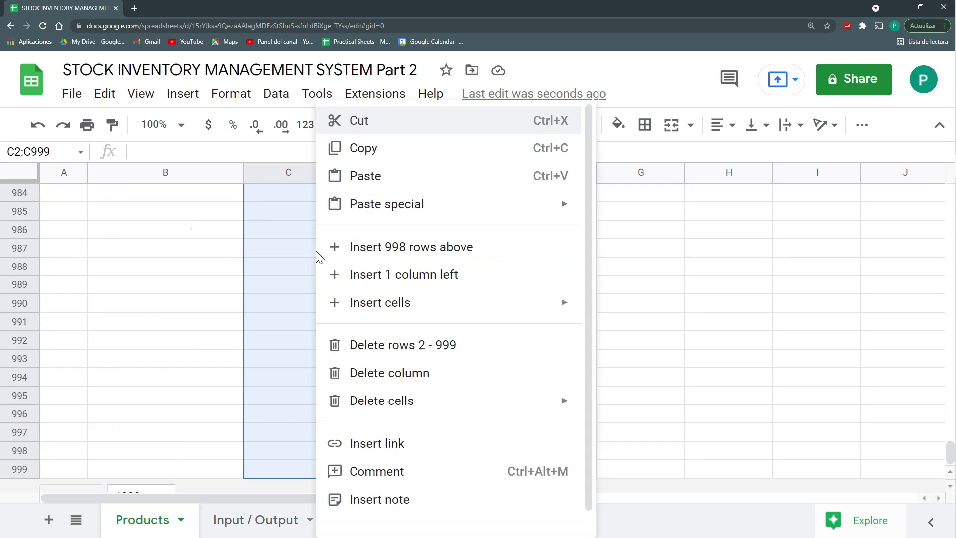
pyautogui.moveTo(403, 520)
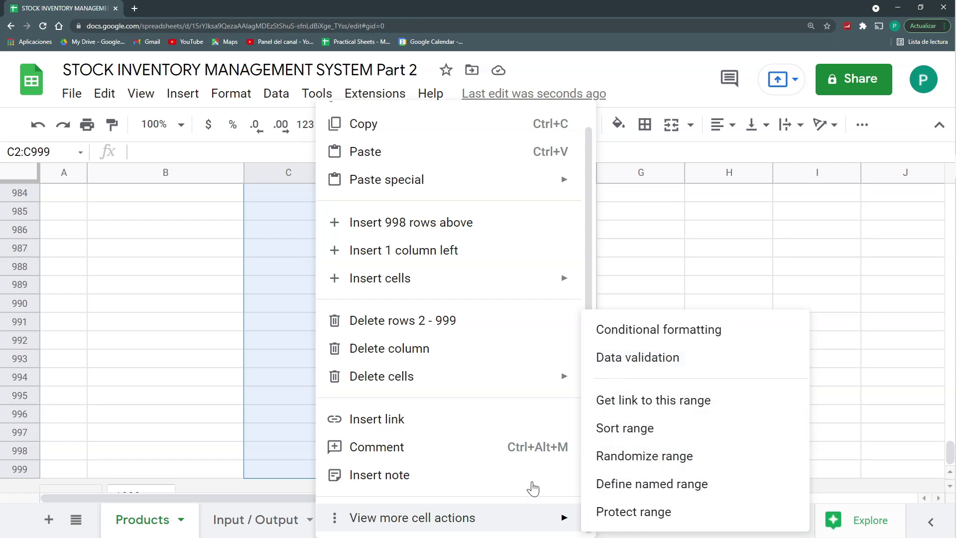
pyautogui.moveTo(468, 518)
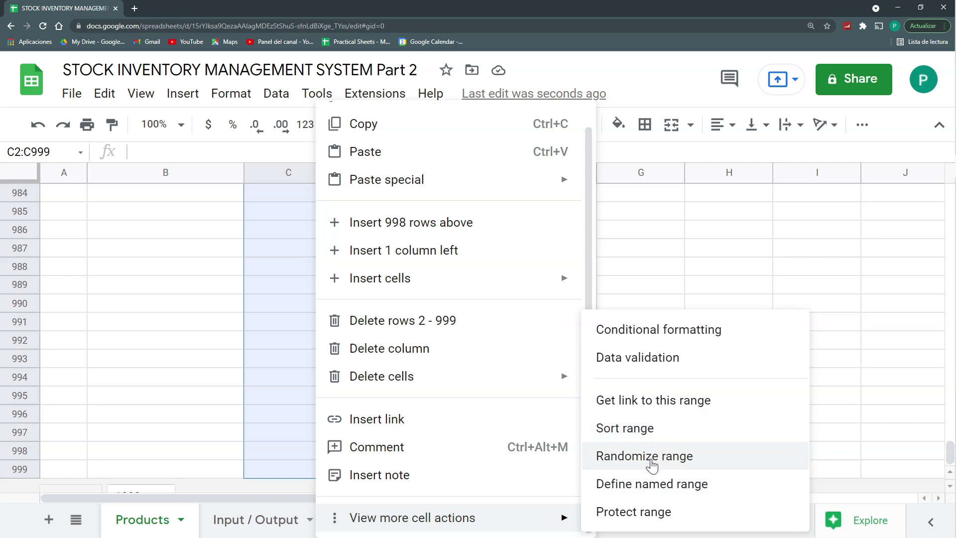
pyautogui.click(651, 372)
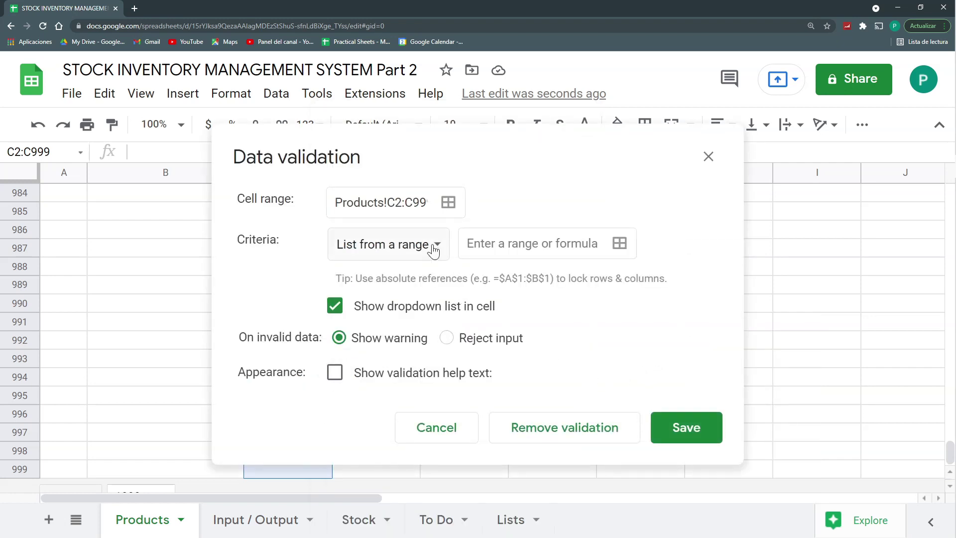
pyautogui.click(619, 244)
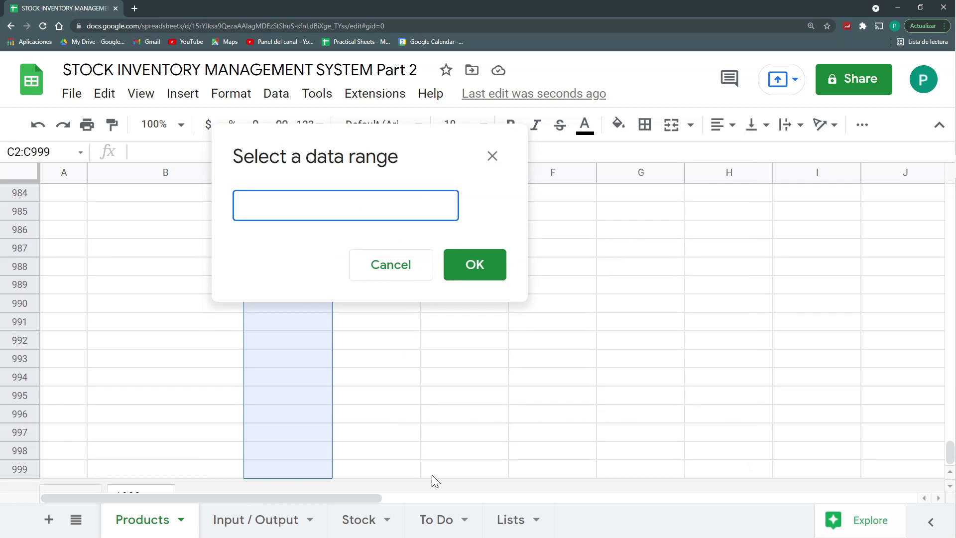
pyautogui.click(508, 519)
pyautogui.click(99, 215)
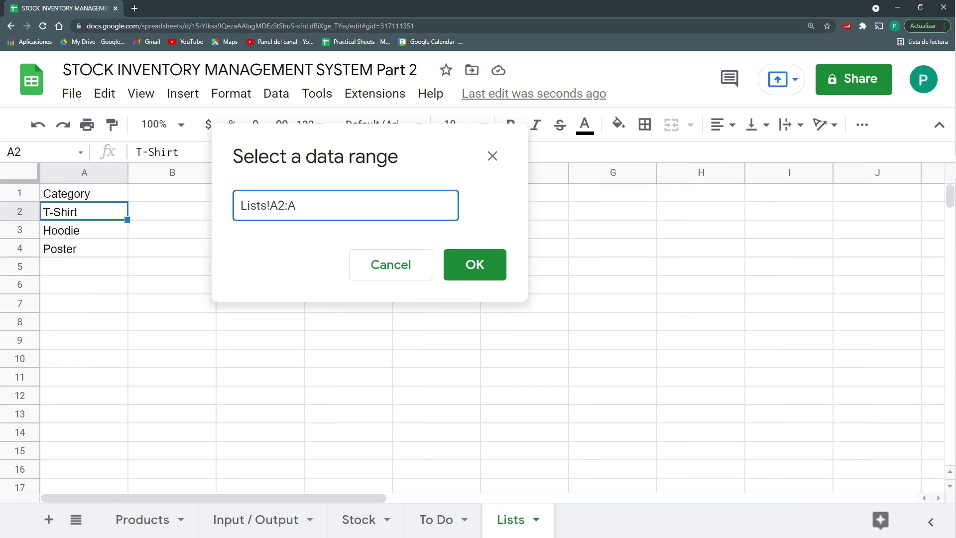
pyautogui.click(490, 269)
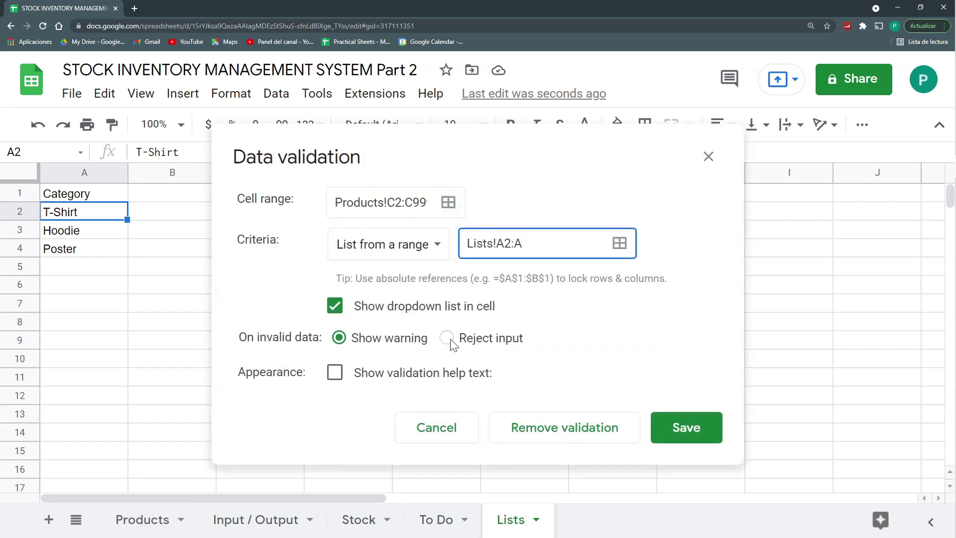
pyautogui.click(448, 339)
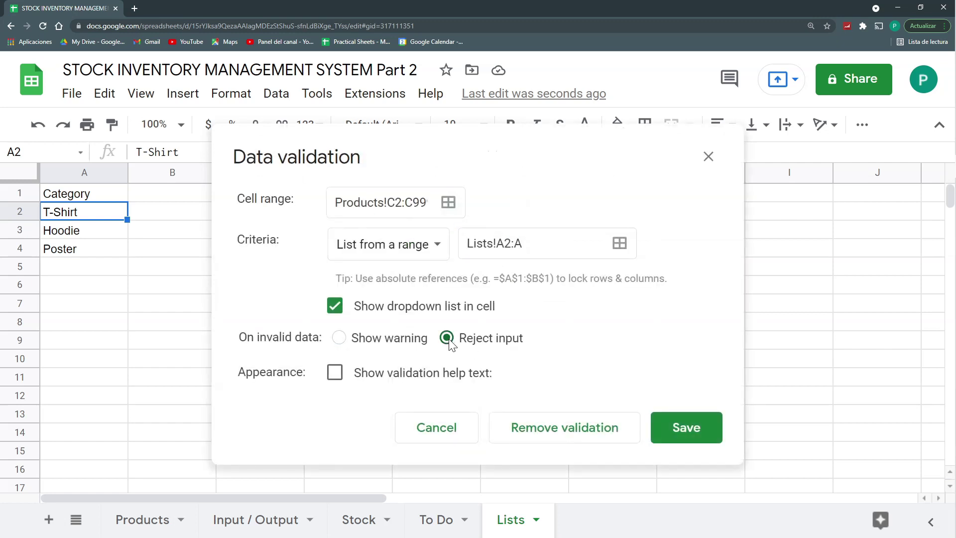
# Step: Save the validation rule and set the category to T-Shirt for C2 through C7
pyautogui.click(683, 437)
pyautogui.click(142, 520)
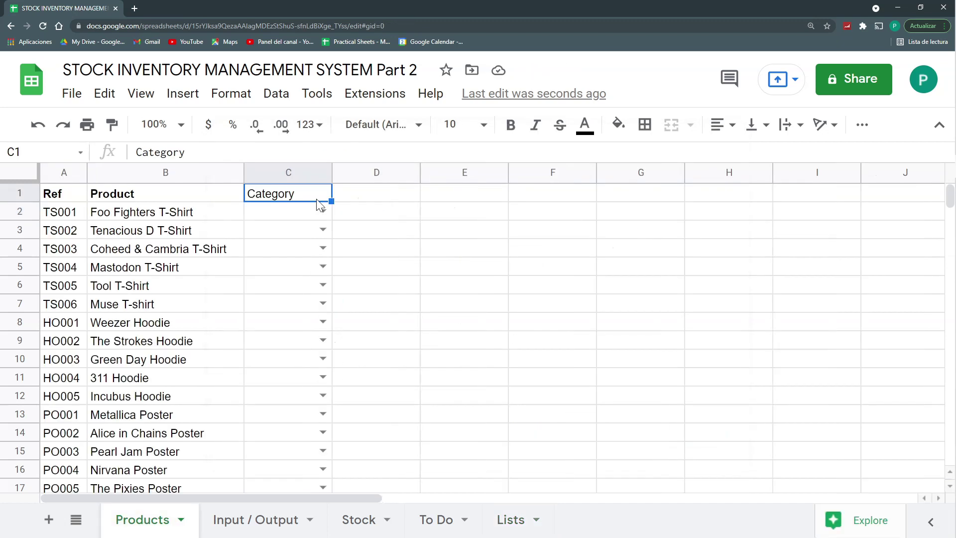
pyautogui.click(323, 211)
pyautogui.click(306, 241)
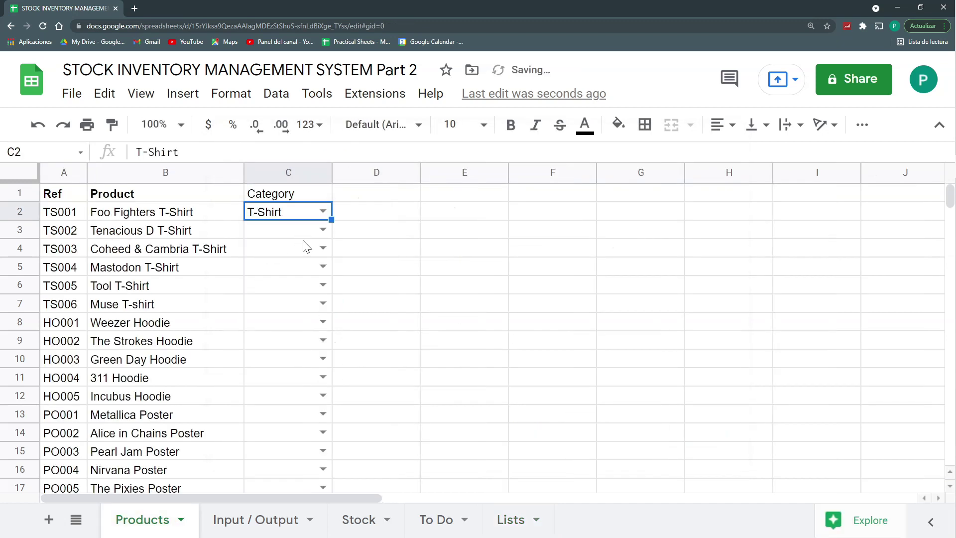
pyautogui.moveTo(298, 234); pyautogui.dragTo(309, 312)
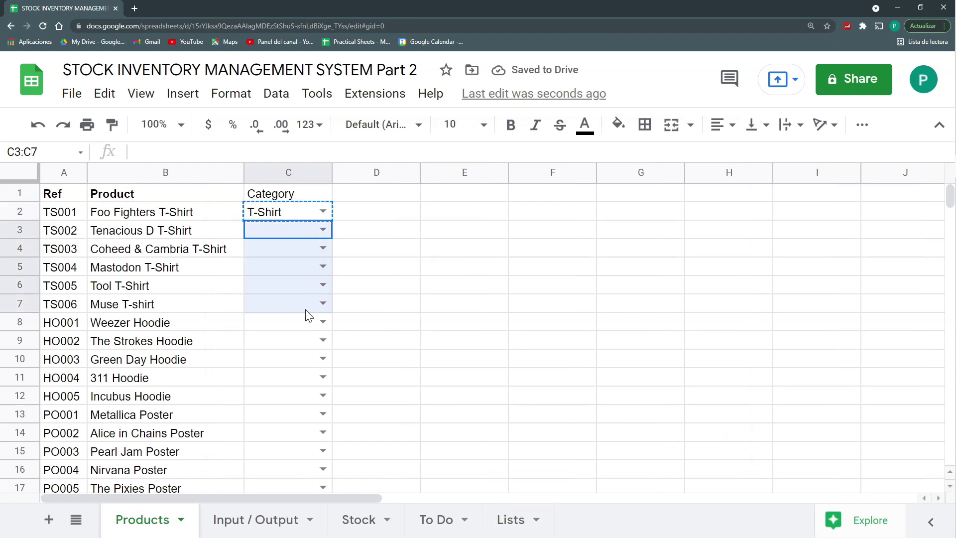
pyautogui.write('T-Shirt T-Shirt T-Shirt T-Shirt T-Shirt')
# Step: Set the category to Hoodie for C8 through C12
pyautogui.click(323, 323)
pyautogui.click(308, 368)
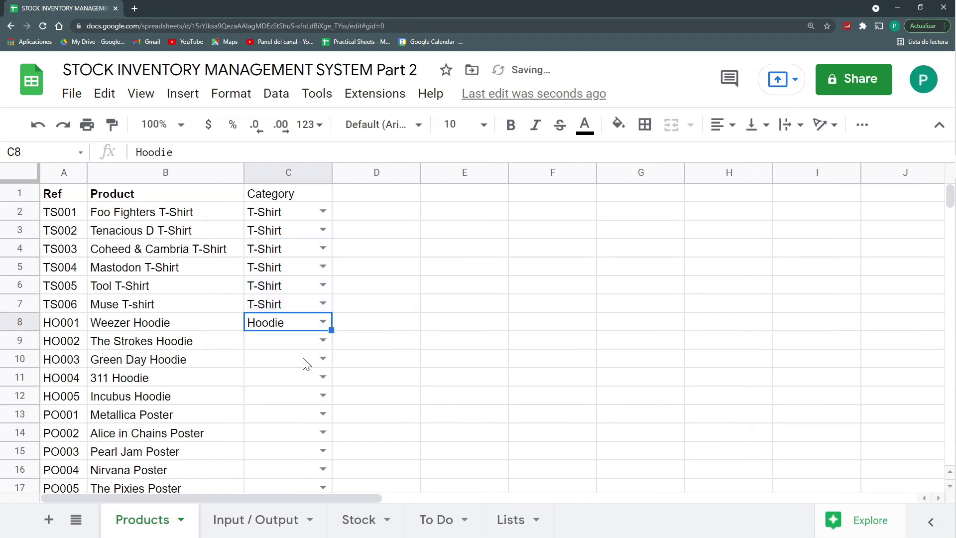
pyautogui.hotkey('ctrl', 'c')
pyautogui.keyDown('shift'); pyautogui.click(304, 396); pyautogui.keyUp('shift')
pyautogui.hotkey('ctrl', 'v')
# Step: Set the category to Poster for C13 through C17
pyautogui.click(323, 414)
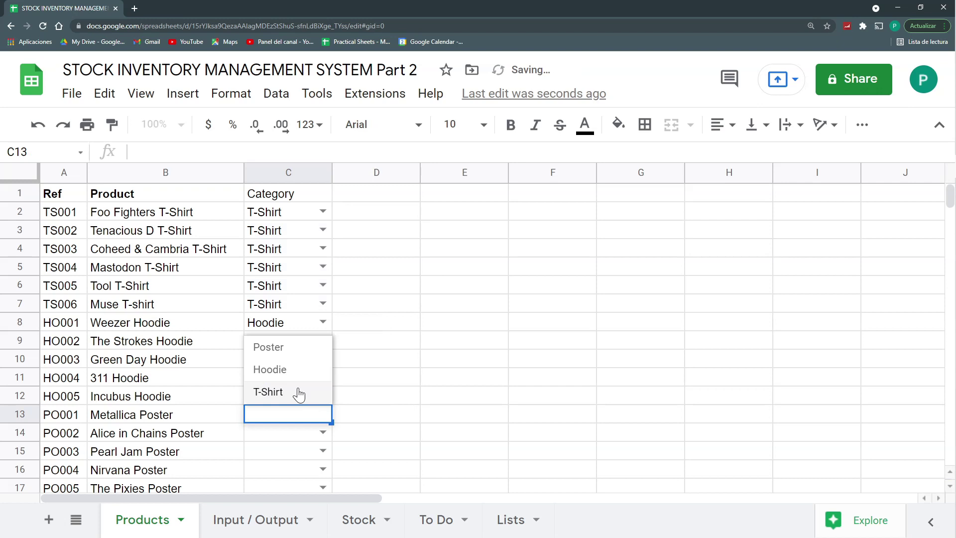
pyautogui.click(289, 349)
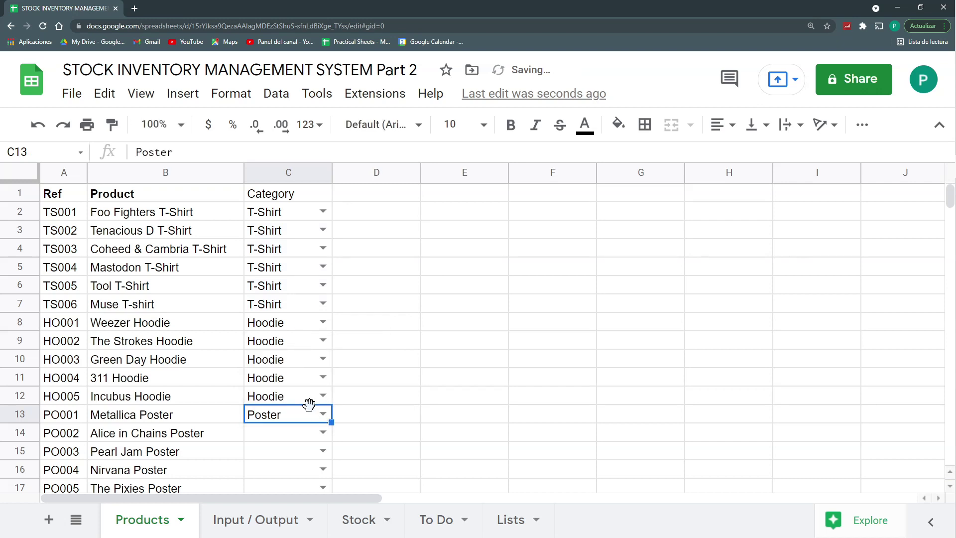
pyautogui.hotkey('ctrl', 'c')
pyautogui.moveTo(310, 433); pyautogui.dragTo(308, 488)
pyautogui.scroll(-3, 308, 488)
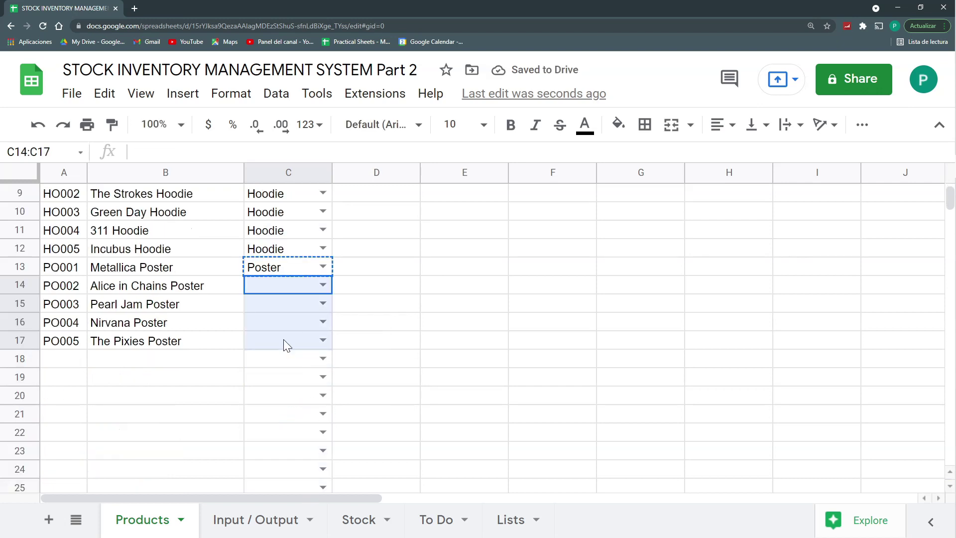
pyautogui.hotkey('ctrl', 'v')
pyautogui.scroll(3, 323, 274)
pyautogui.click(371, 197)
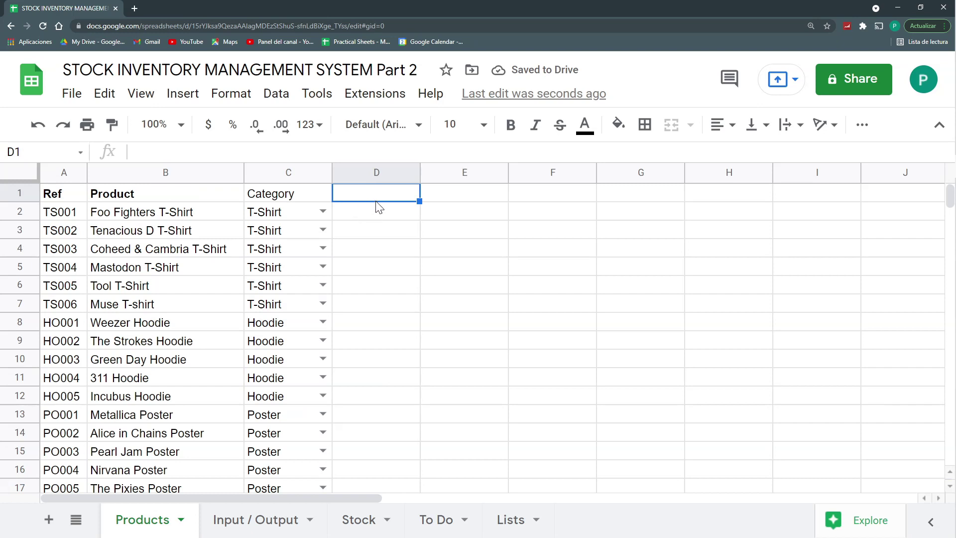
pyautogui.moveTo(214, 213); pyautogui.dragTo(215, 301)
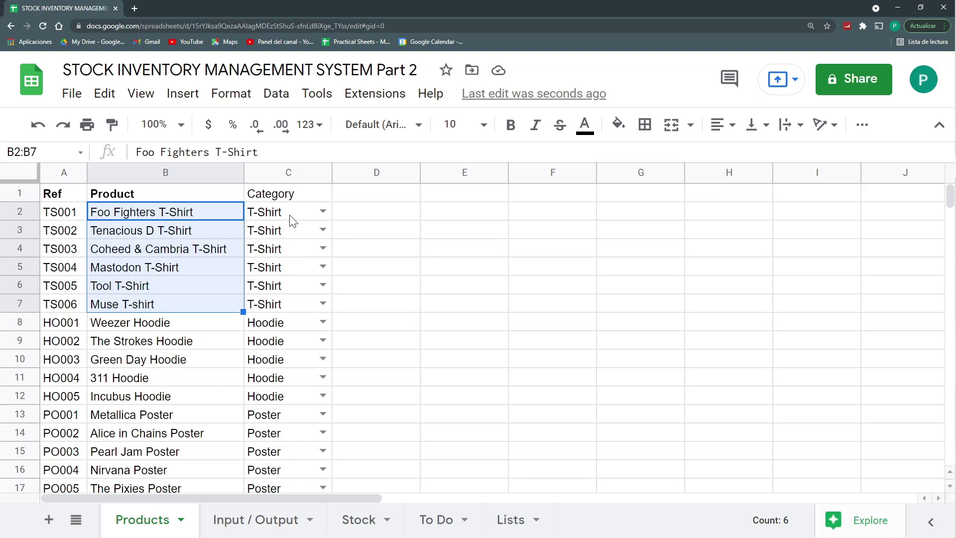
# Step: Add Size and Color headers in cells D1 and E1 of the Products sheet
pyautogui.click(369, 198)
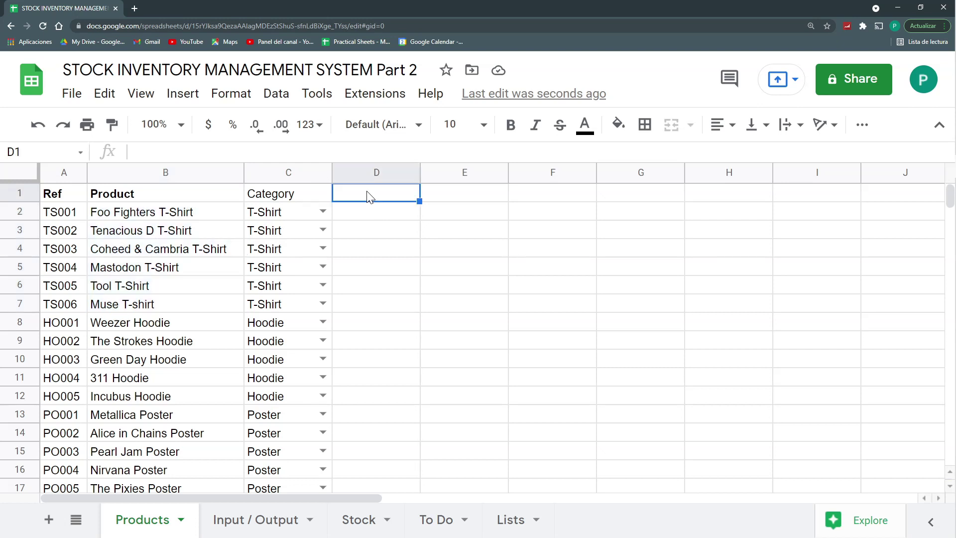
pyautogui.write('Size')
pyautogui.press('Return')
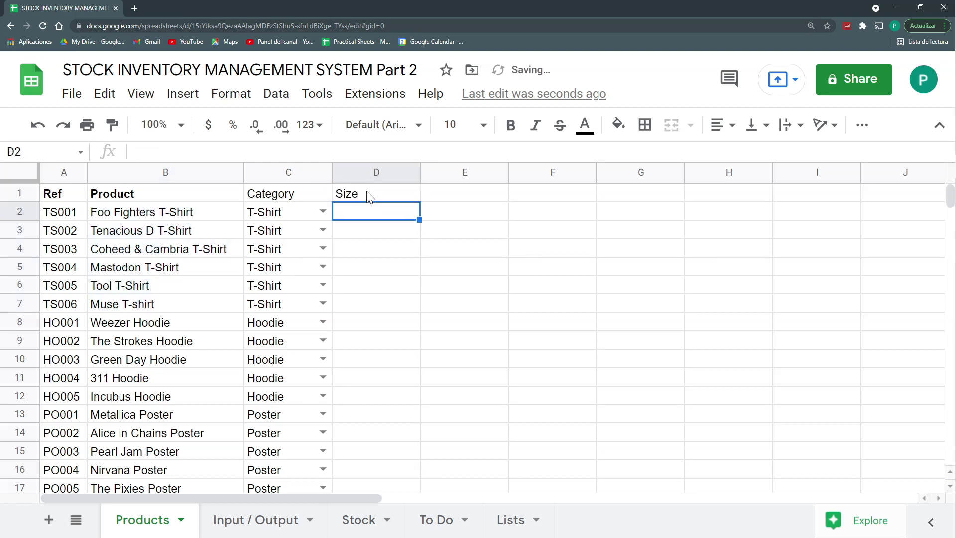
pyautogui.press('Up')
pyautogui.press('Right')
pyautogui.write('Color')
pyautogui.press('Return')
pyautogui.press('Left')
# Step: On the Lists sheet, enter a Size list in column B: S, M, L and XL
pyautogui.click(509, 523)
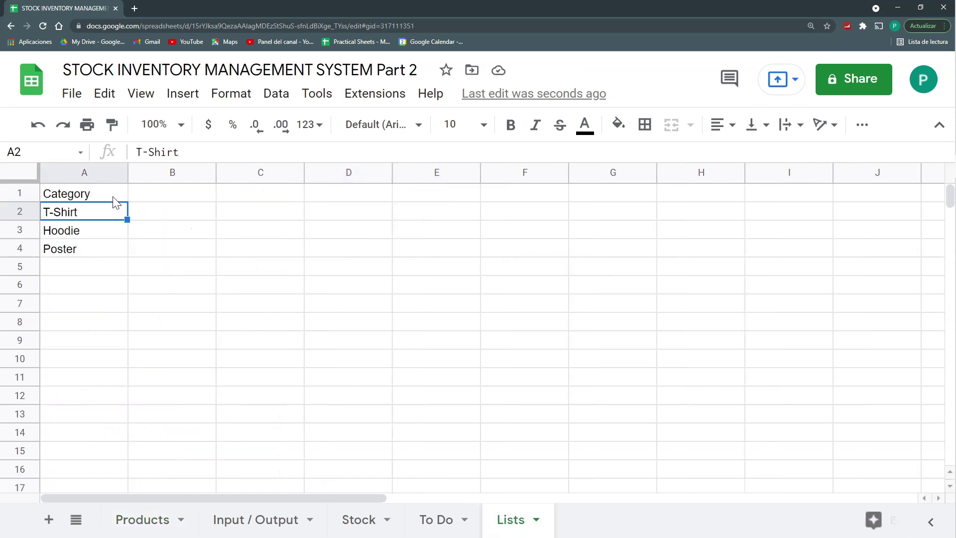
pyautogui.click(143, 198)
pyautogui.write('Size')
pyautogui.press('Return')
pyautogui.write('S')
pyautogui.press('Return')
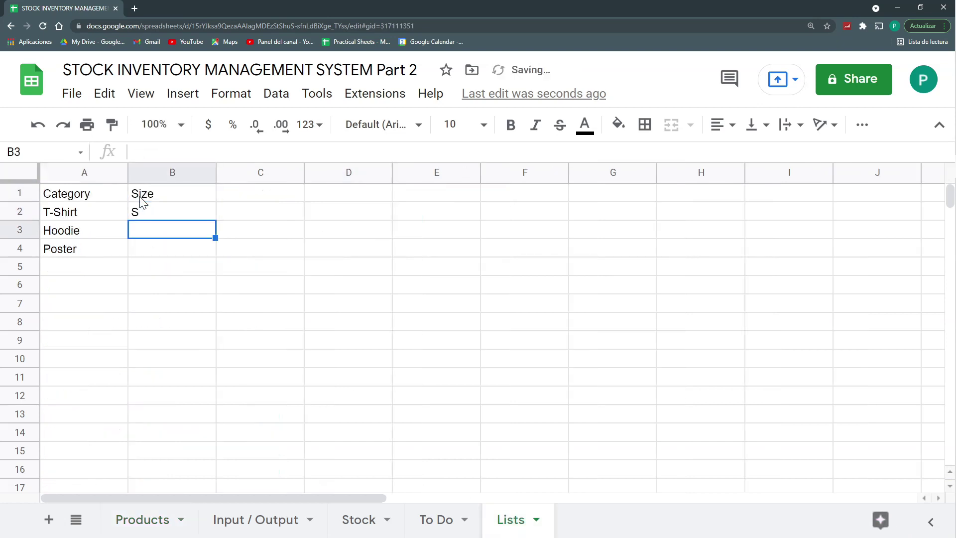
pyautogui.write('M')
pyautogui.press('Return')
pyautogui.write('L')
pyautogui.press('Return')
pyautogui.write('XL')
pyautogui.press('Tab')
pyautogui.press('Up')
pyautogui.press('Up')
pyautogui.press('Up')
pyautogui.press('Up')
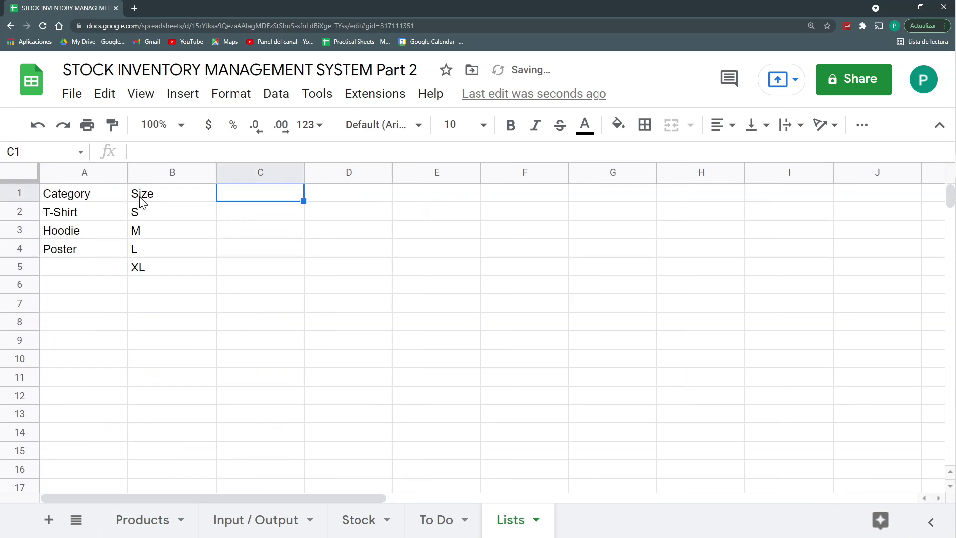
# Step: Enter the Color header and Black, Red and White in C1:C4, correcting a mistyped entry
pyautogui.write('Color')
pyautogui.press('Return')
pyautogui.write('Black')
pyautogui.press('Return')
pyautogui.write('Red ')
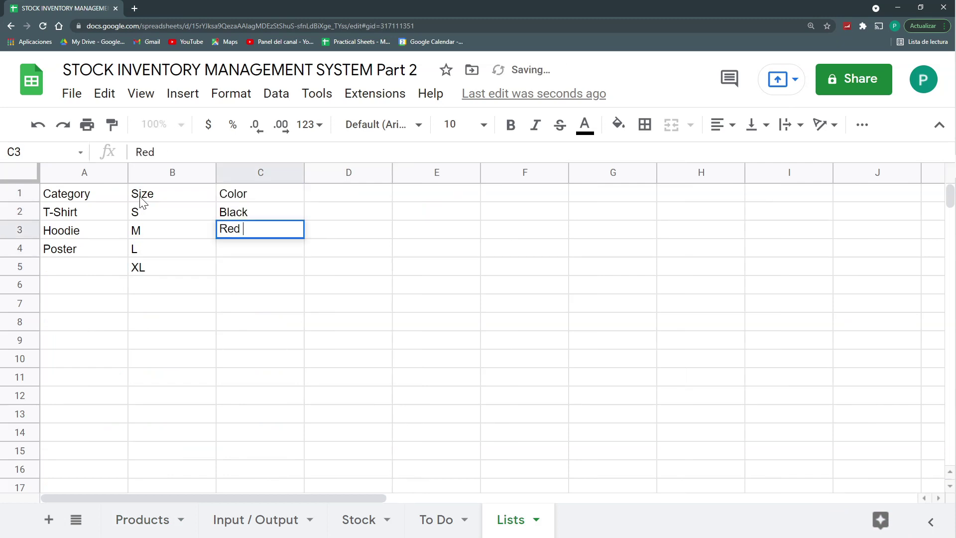
pyautogui.write('White')
pyautogui.press('Return')
pyautogui.press('Up')
pyautogui.write('Red')
pyautogui.press('Return')
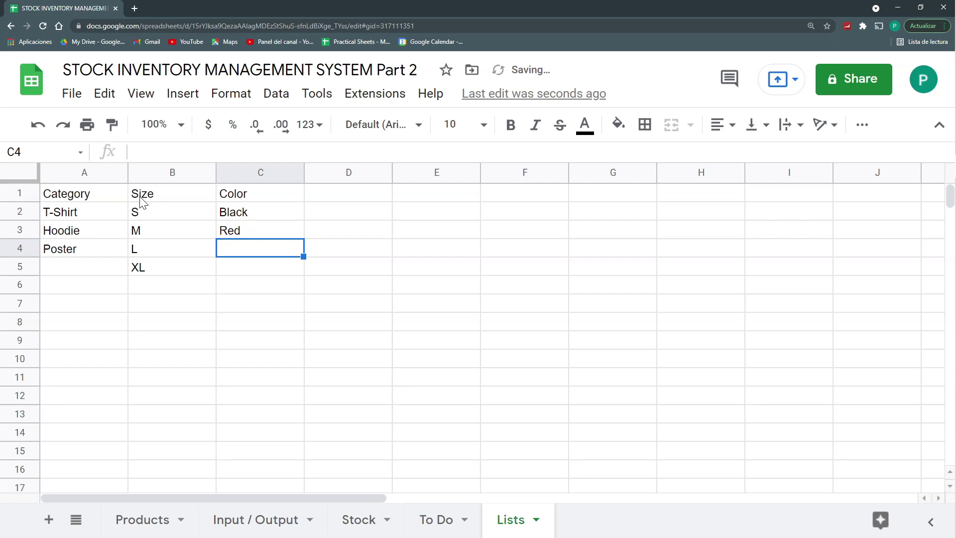
pyautogui.write('White')
pyautogui.press('Return')
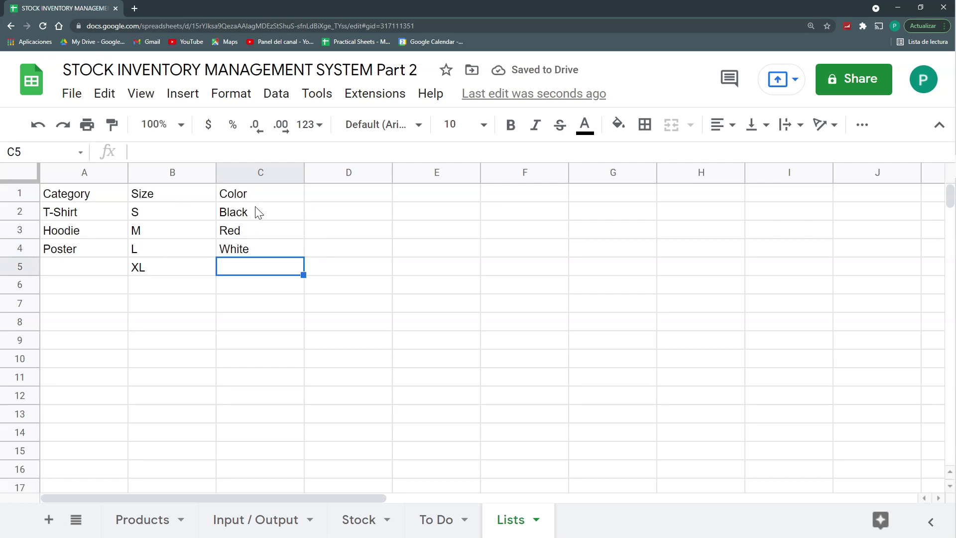
# Step: Give Products cell D2 a dropdown from Lists!B2:B that rejects invalid input
pyautogui.click(142, 519)
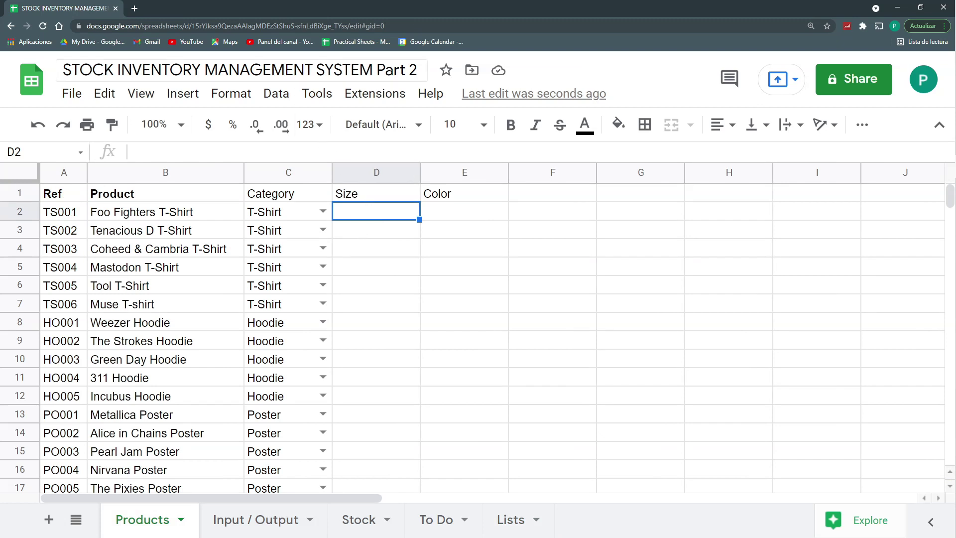
pyautogui.click(275, 94)
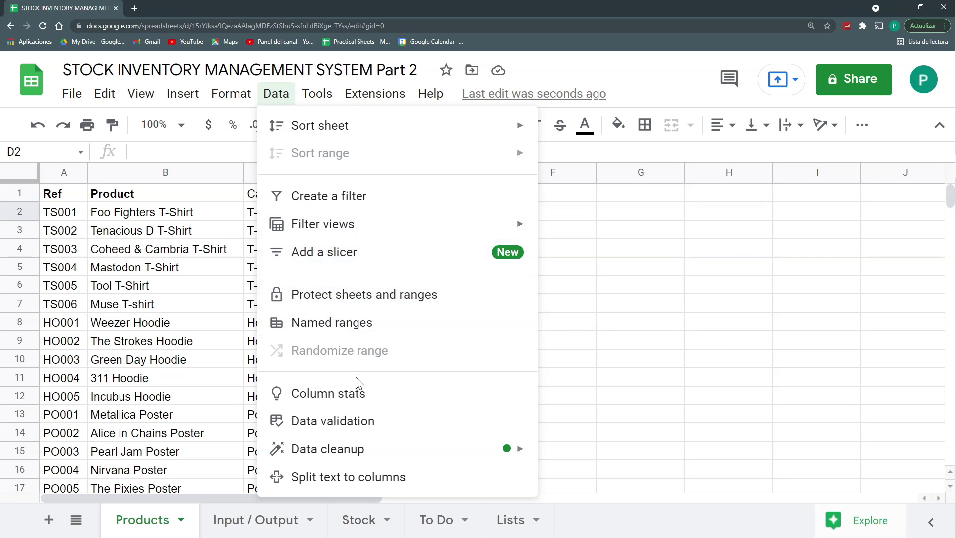
pyautogui.click(358, 427)
pyautogui.click(620, 244)
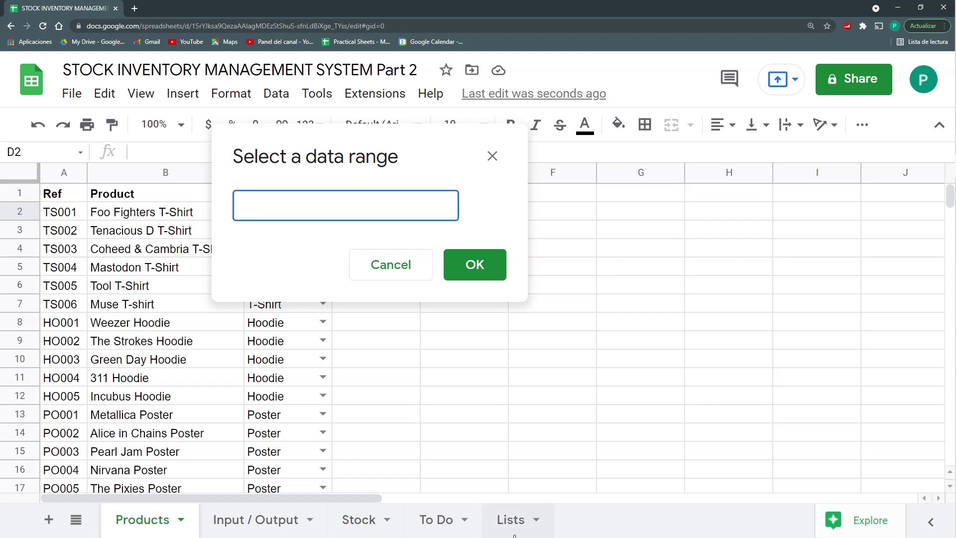
pyautogui.click(513, 522)
pyautogui.click(149, 215)
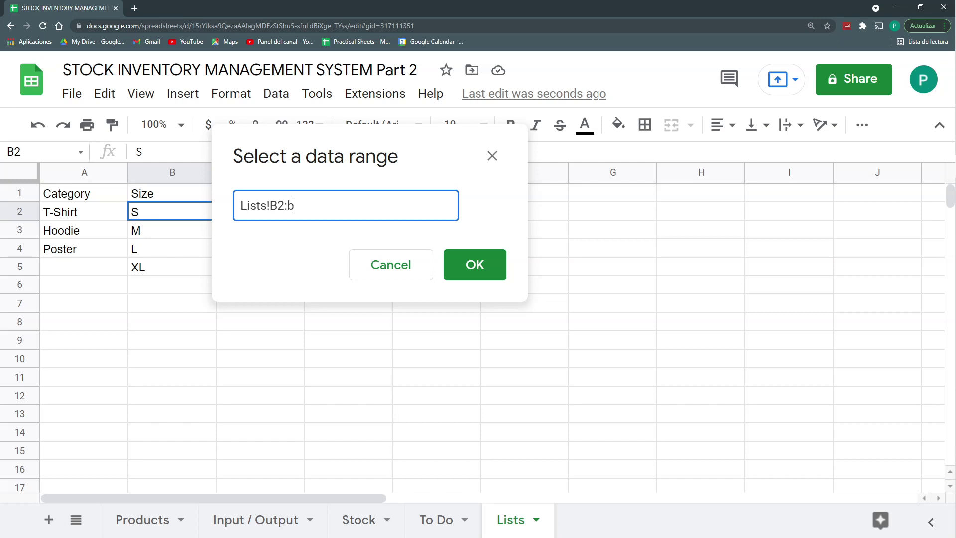
pyautogui.click(482, 266)
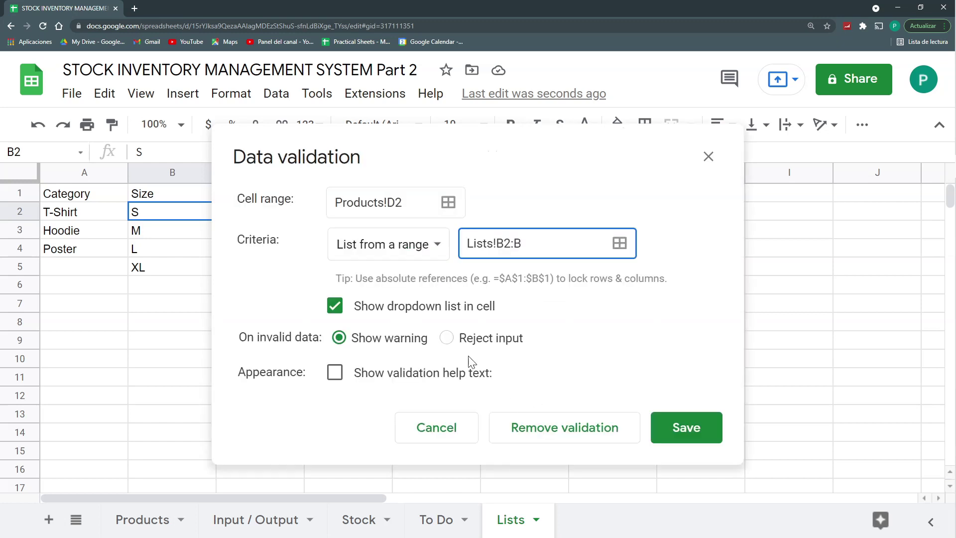
pyautogui.click(447, 337)
pyautogui.click(716, 436)
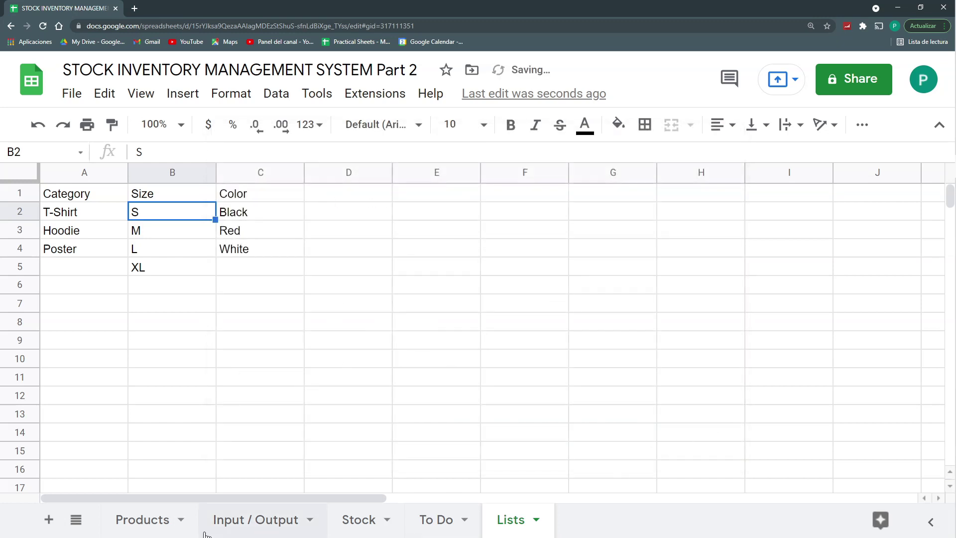
# Step: Give cell E2 a Color dropdown from Lists!C2:C that rejects invalid input
pyautogui.click(129, 524)
pyautogui.click(458, 219)
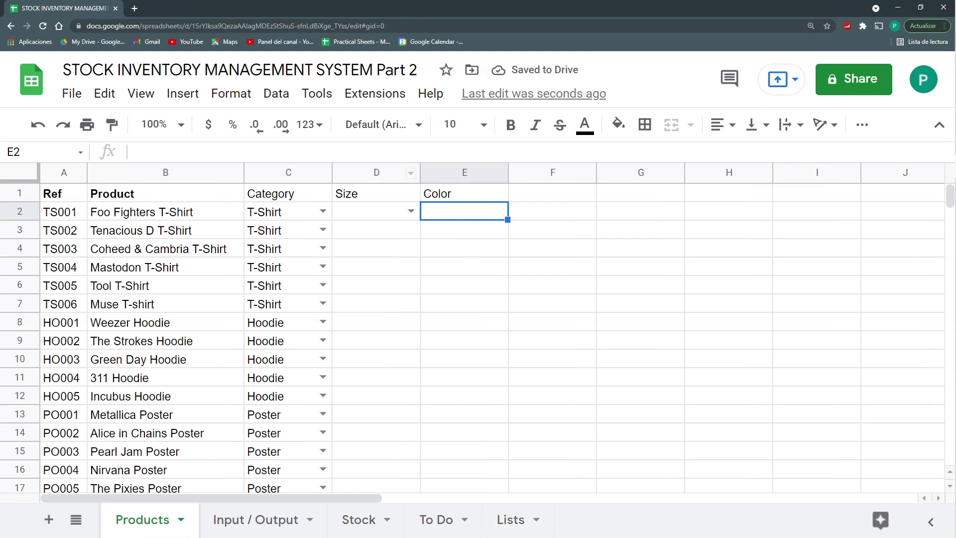
pyautogui.click(276, 93)
pyautogui.click(363, 448)
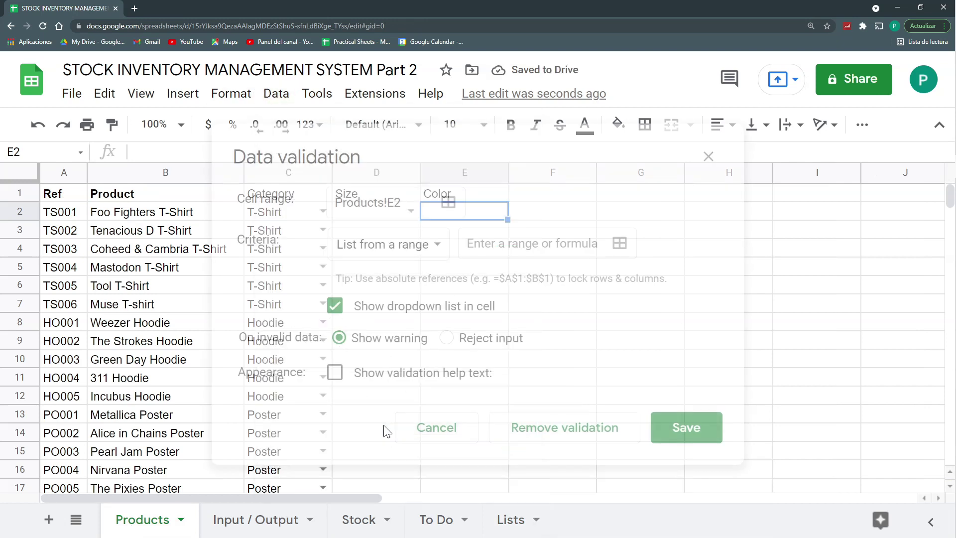
pyautogui.click(620, 243)
pyautogui.click(511, 519)
pyautogui.moveTo(299, 151); pyautogui.dragTo(491, 165)
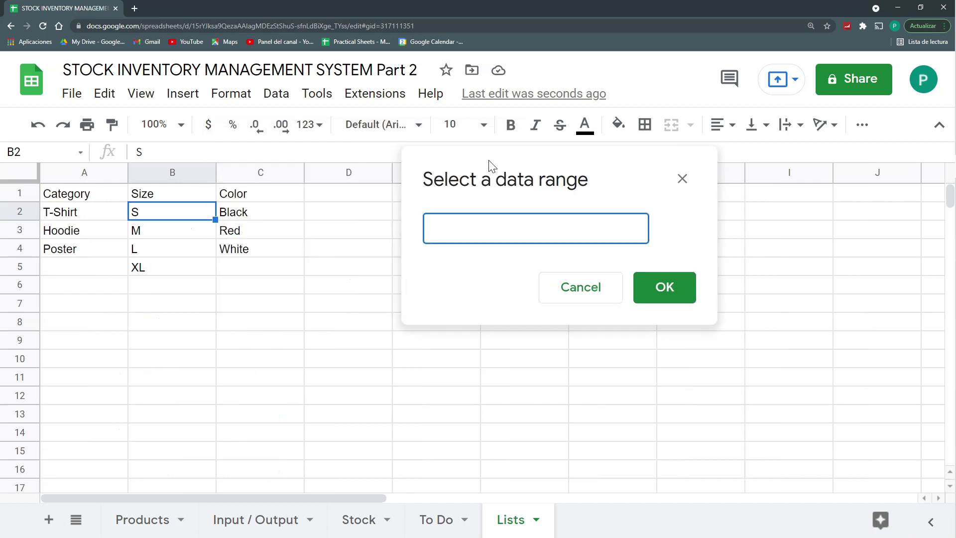
pyautogui.click(252, 213)
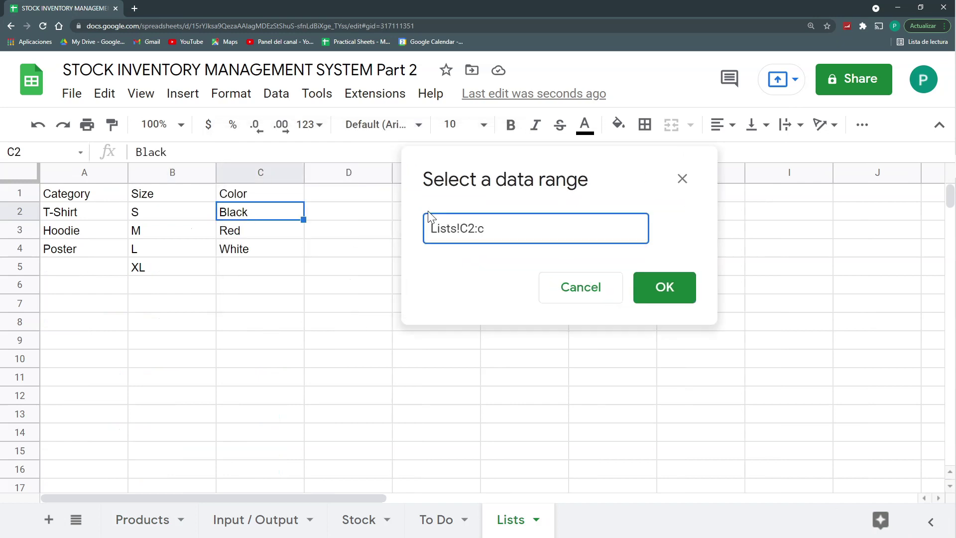
pyautogui.write(':C')
pyautogui.click(638, 293)
pyautogui.click(339, 337)
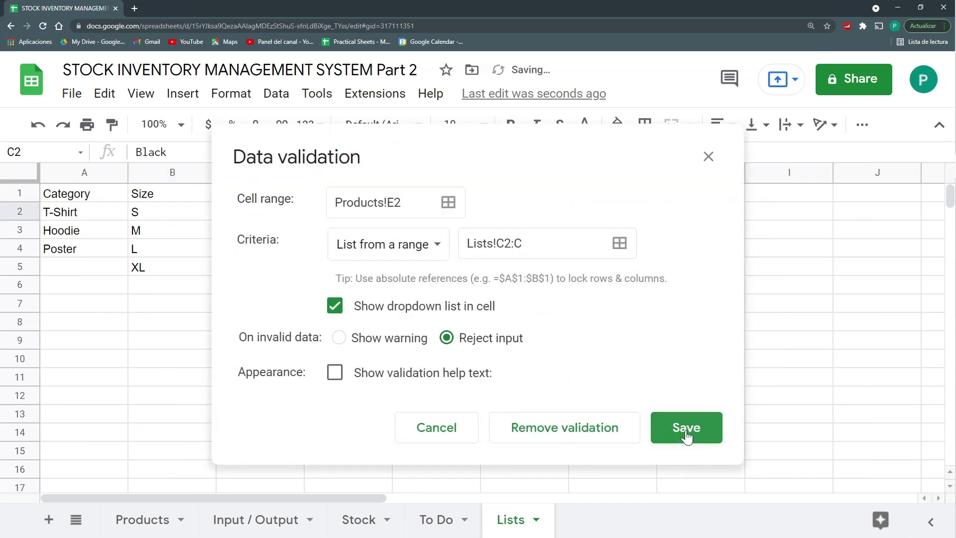
pyautogui.click(685, 427)
pyautogui.click(154, 521)
pyautogui.moveTo(384, 214); pyautogui.dragTo(441, 214)
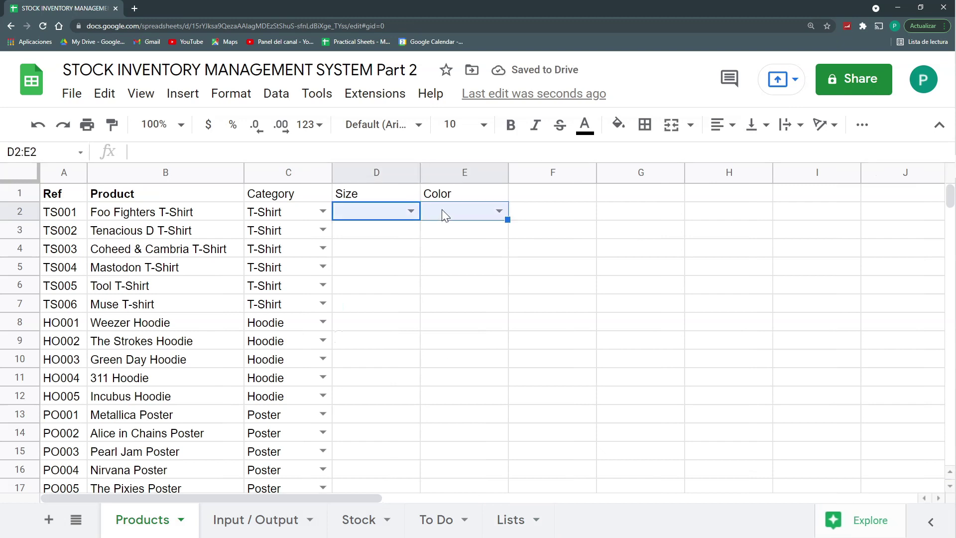
# Step: Paste the D2:E2 dropdown rules down through row 999
pyautogui.hotkey('ctrl', 'shift', 'Down')
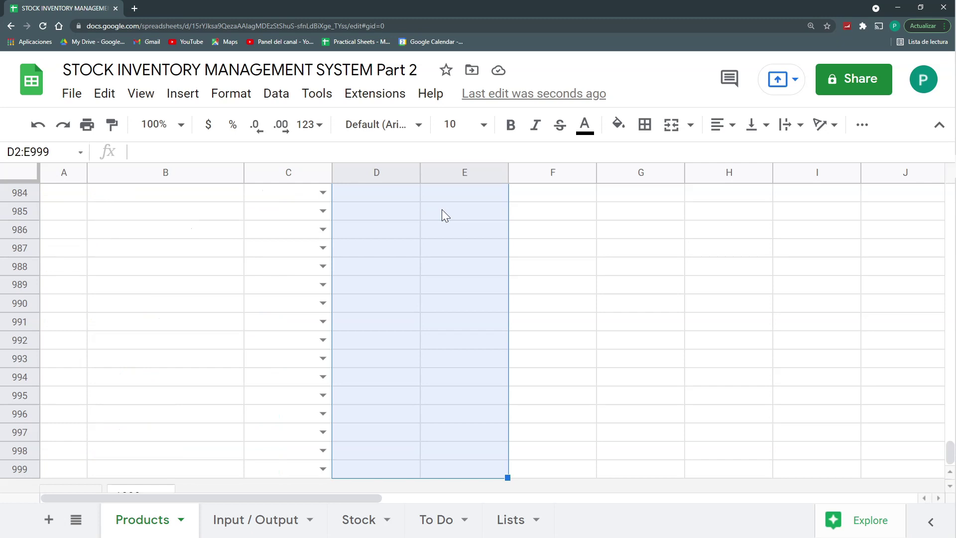
pyautogui.hotkey('ctrl', 'v')
pyautogui.hotkey('ctrl', 'Up')
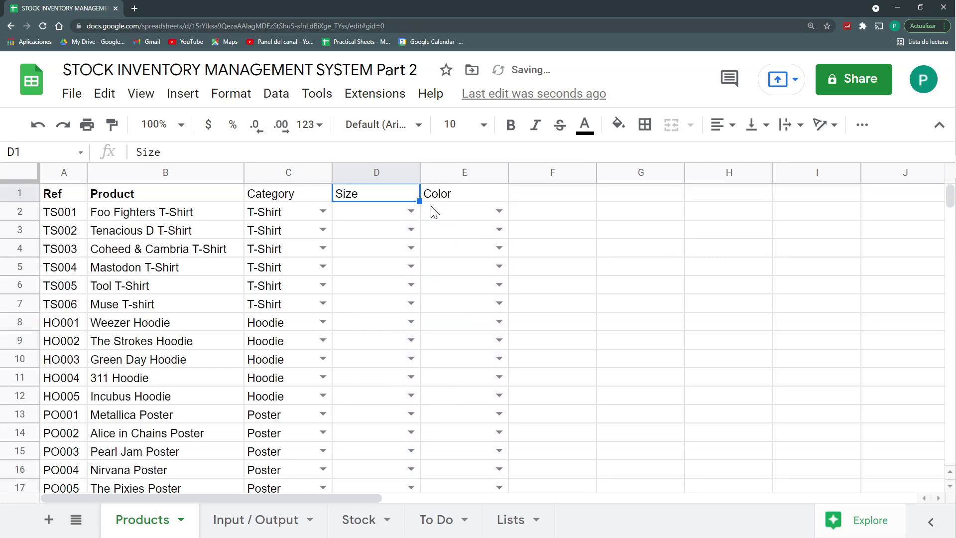
# Step: Set Size to L and Color to Black for rows 2–12
pyautogui.click(411, 212)
pyautogui.click(396, 288)
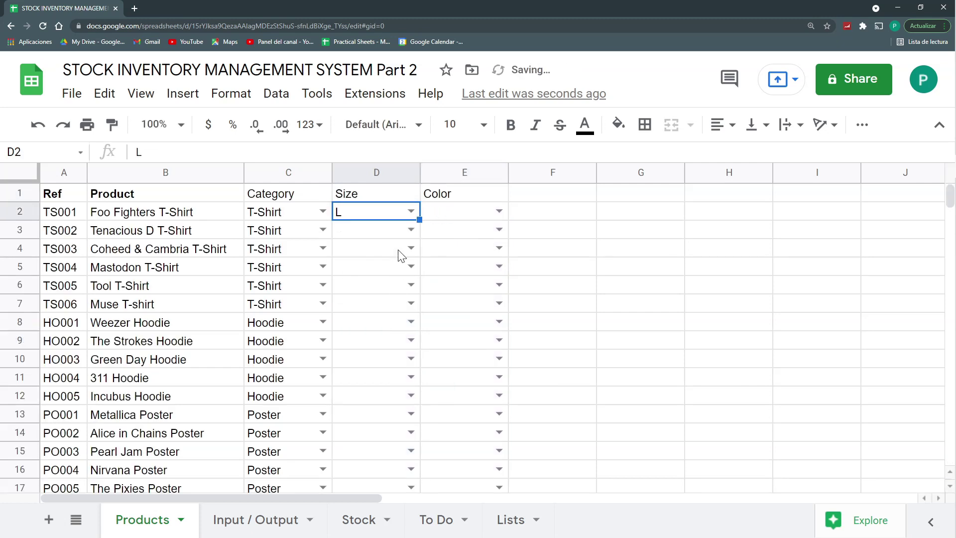
pyautogui.hotkey('ctrl', 'c')
pyautogui.moveTo(391, 230); pyautogui.dragTo(369, 396)
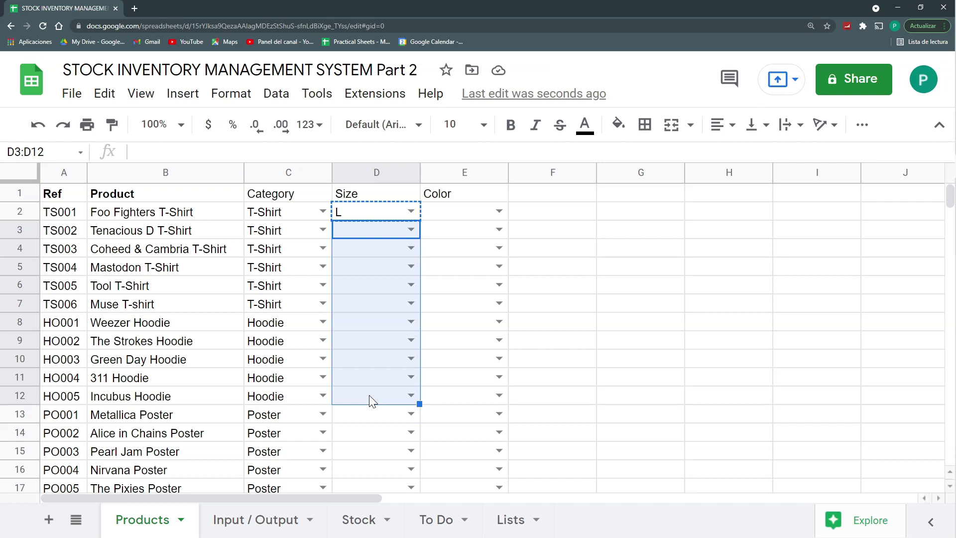
pyautogui.hotkey('ctrl', 'v')
pyautogui.scroll(-1, 357, 429)
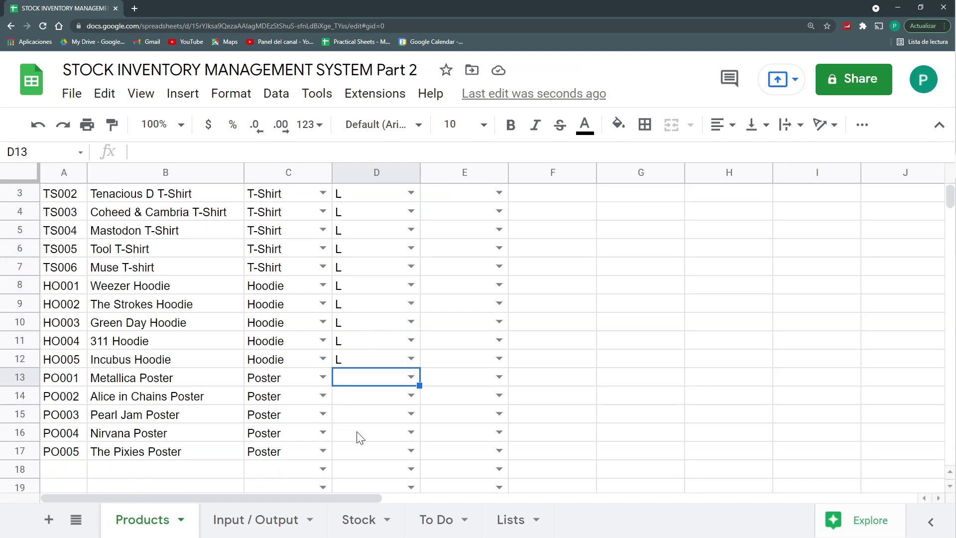
pyautogui.scroll(1, 374, 403)
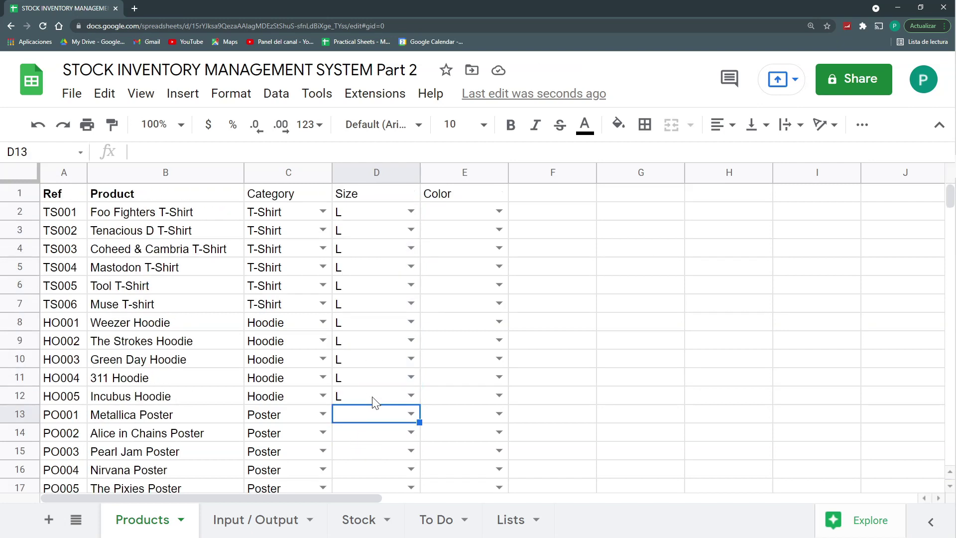
pyautogui.click(499, 211)
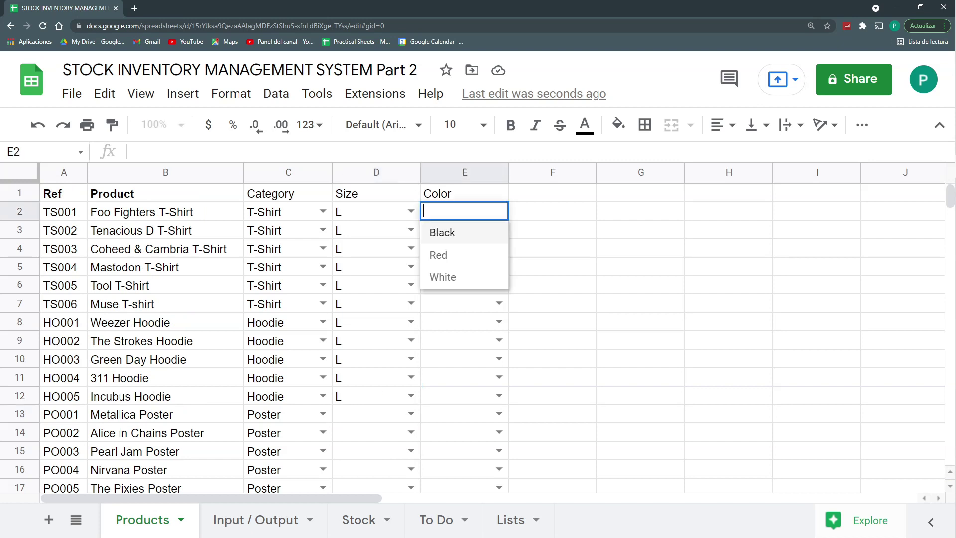
pyautogui.click(471, 238)
pyautogui.hotkey('ctrl', 'c')
pyautogui.moveTo(463, 230); pyautogui.dragTo(467, 395)
pyautogui.hotkey('ctrl', 'v')
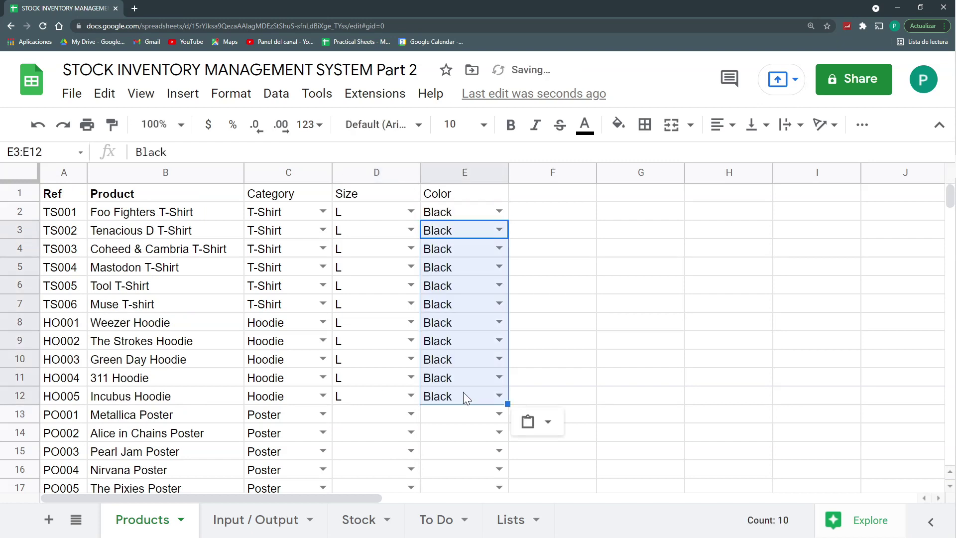
# Step: Auto-fit columns D and E, then widen column D slightly
pyautogui.moveTo(376, 173); pyautogui.dragTo(448, 172)
pyautogui.doubleClick(420, 171)
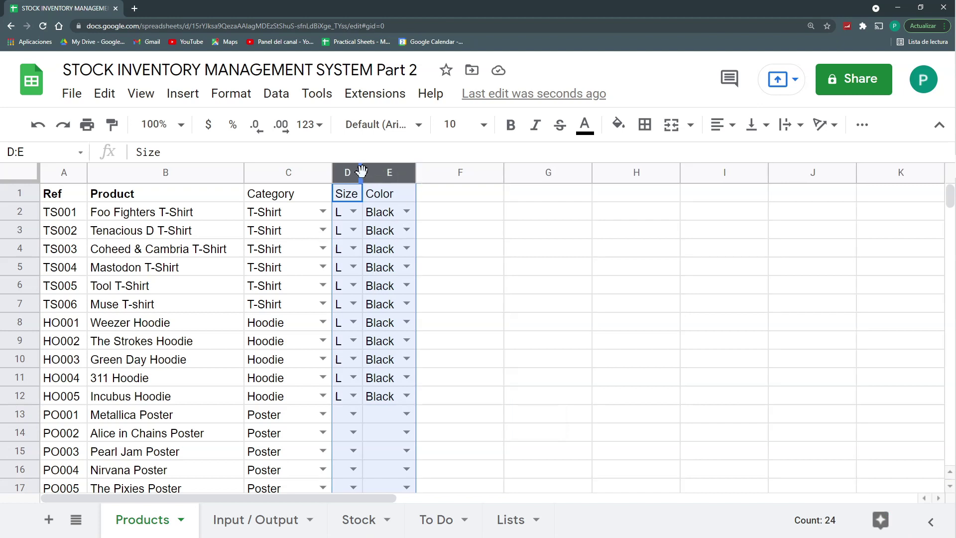
pyautogui.moveTo(362, 171); pyautogui.dragTo(442, 172)
pyautogui.click(426, 217)
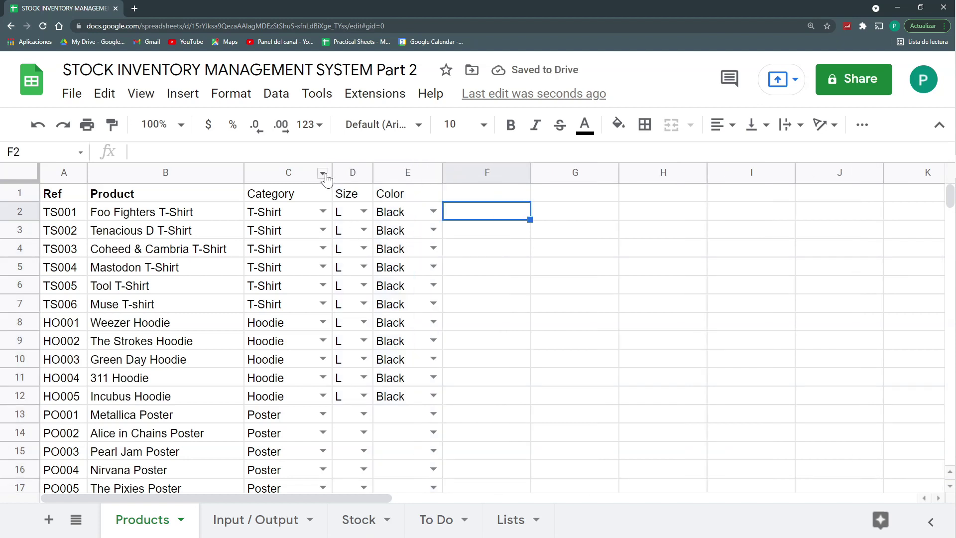
# Step: Narrow the Category column C so the Size and Color columns sit closer to it
pyautogui.moveTo(331, 172); pyautogui.dragTo(321, 172)
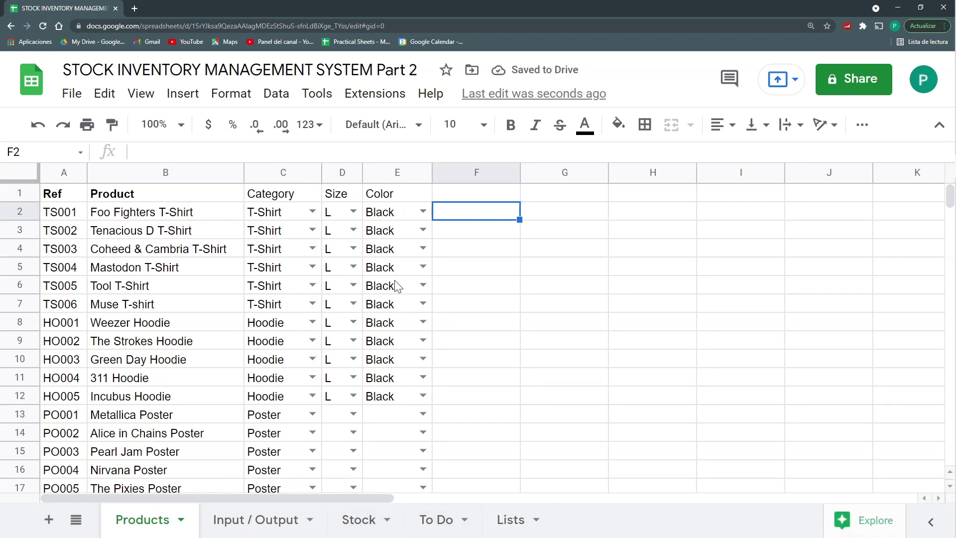
pyautogui.click(184, 215)
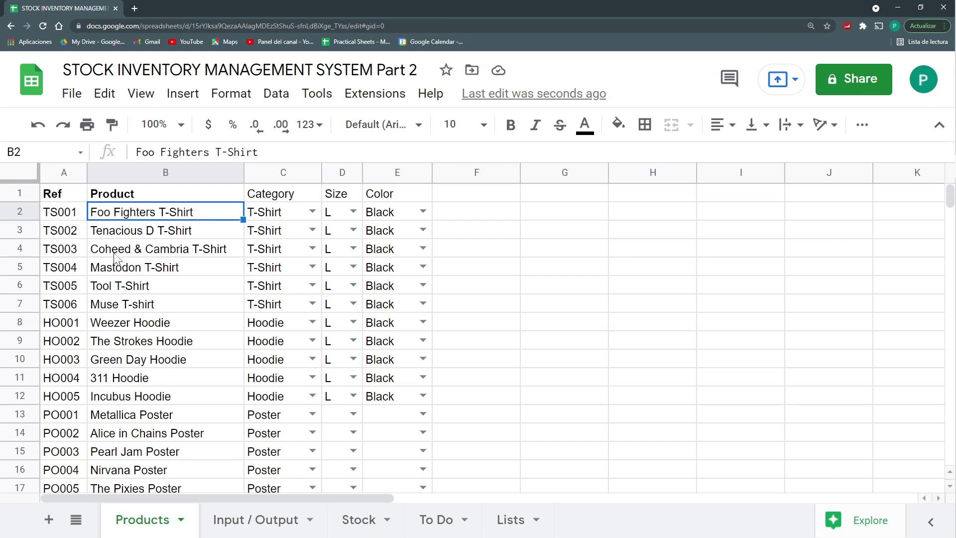
pyautogui.click(70, 217)
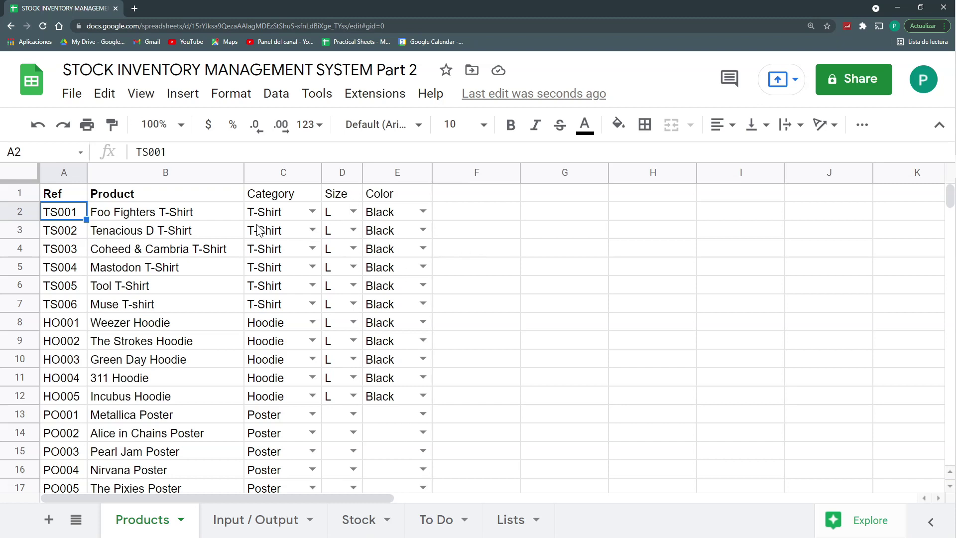
pyautogui.click(177, 220)
pyautogui.click(181, 233)
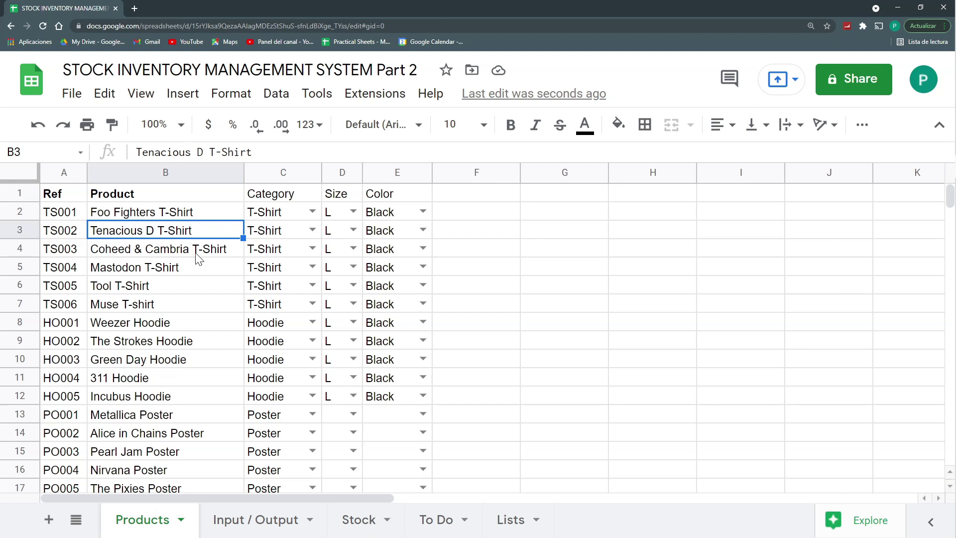
pyautogui.click(482, 195)
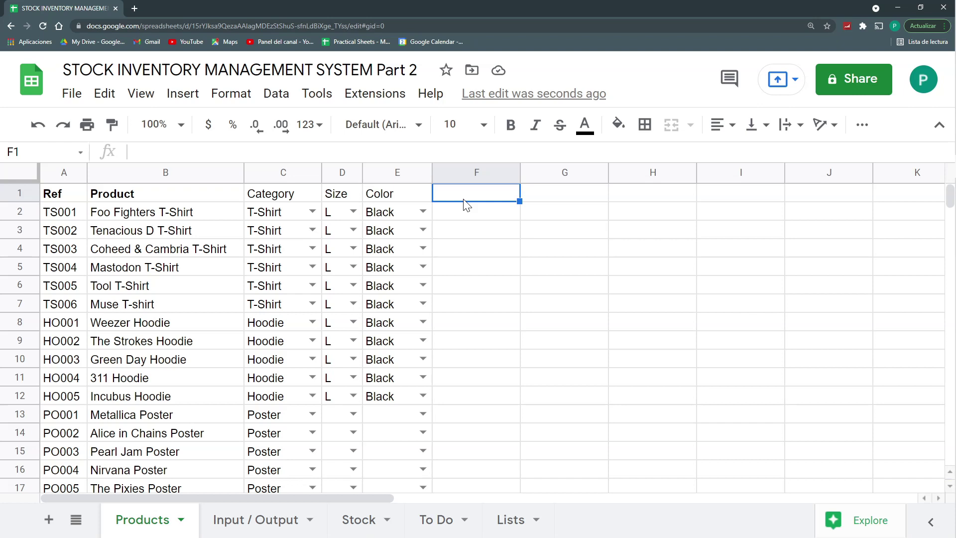
# Step: Enter the headings Cost in F1 and Price in G1
pyautogui.write('Cost')
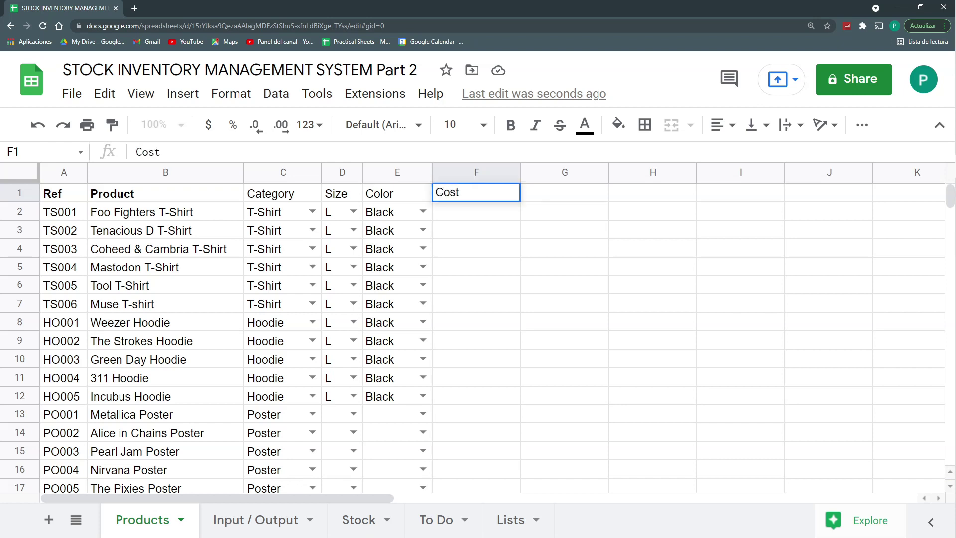
pyautogui.press('Tab')
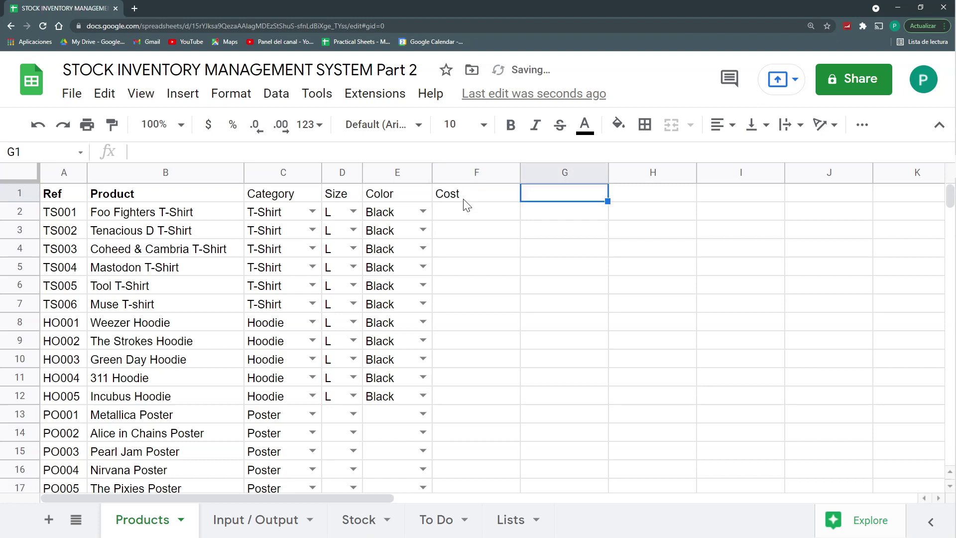
pyautogui.write('Price')
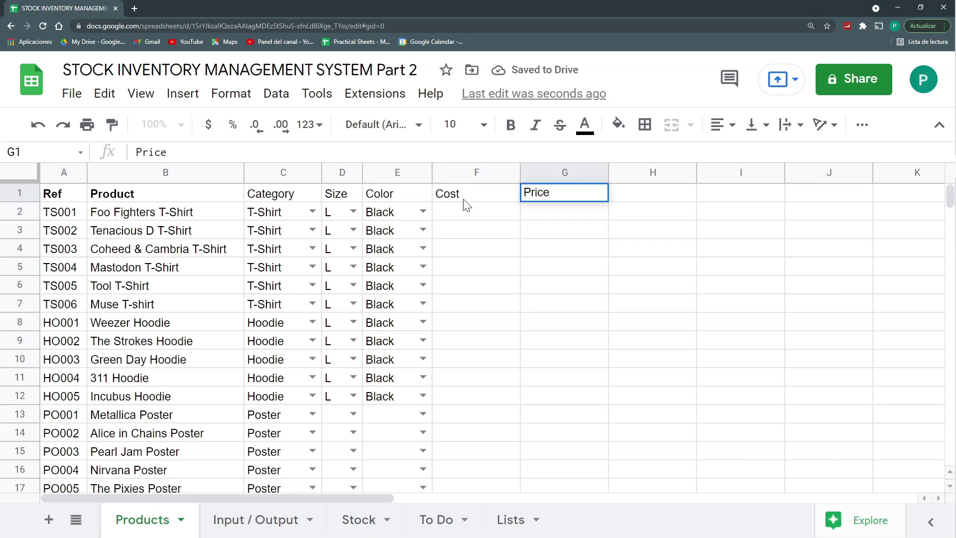
pyautogui.press('Return')
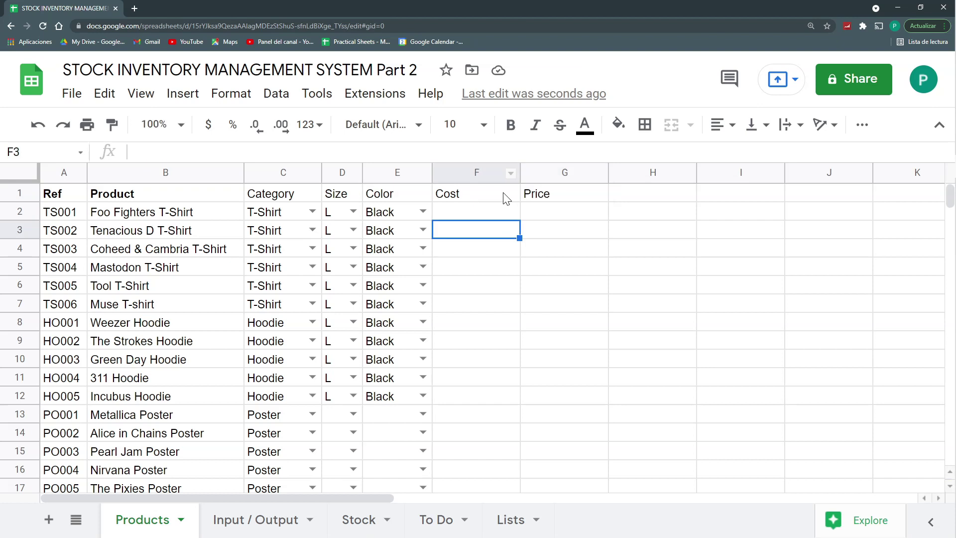
pyautogui.click(503, 195)
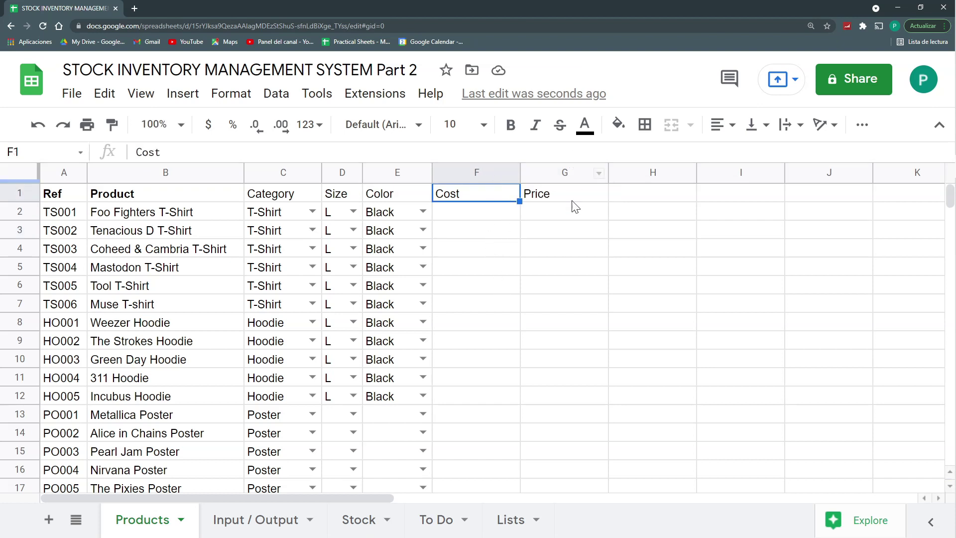
pyautogui.click(491, 218)
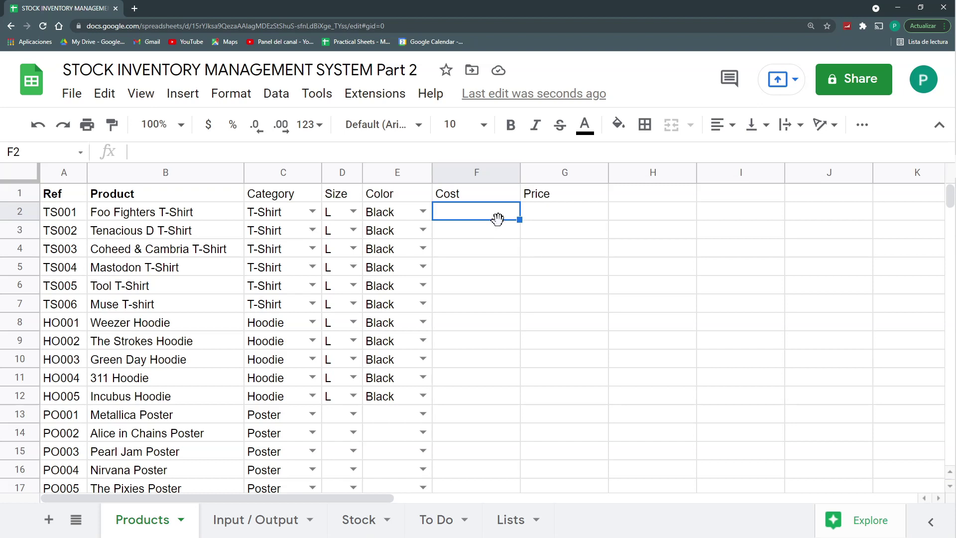
# Step: Fill costs of 5 for the T-shirts (F2:F7) and 7 for the hoodies from F8
pyautogui.write('5')
pyautogui.press('Return')
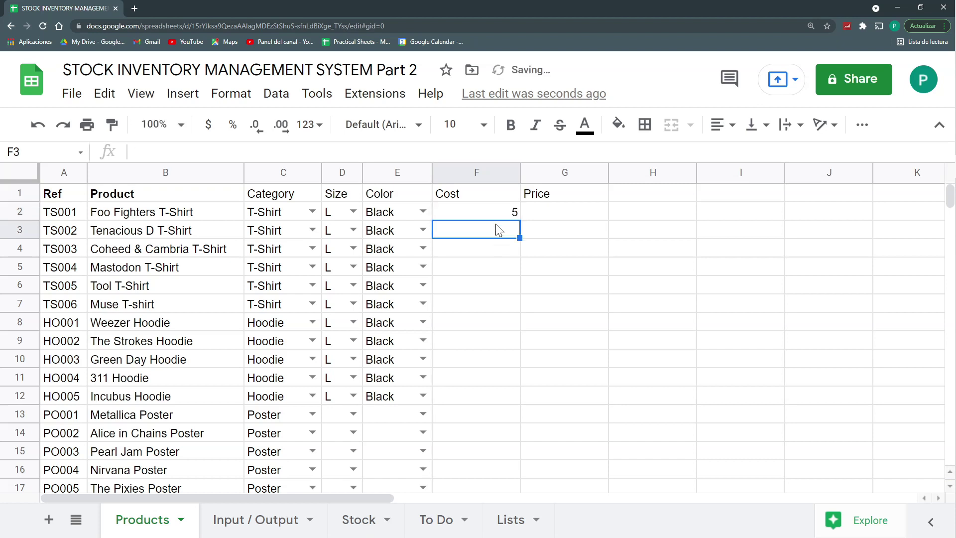
pyautogui.click(493, 216)
pyautogui.hotkey('ctrl', 'c')
pyautogui.moveTo(490, 230); pyautogui.dragTo(473, 297)
pyautogui.hotkey('ctrl', 'v')
pyautogui.click(481, 328)
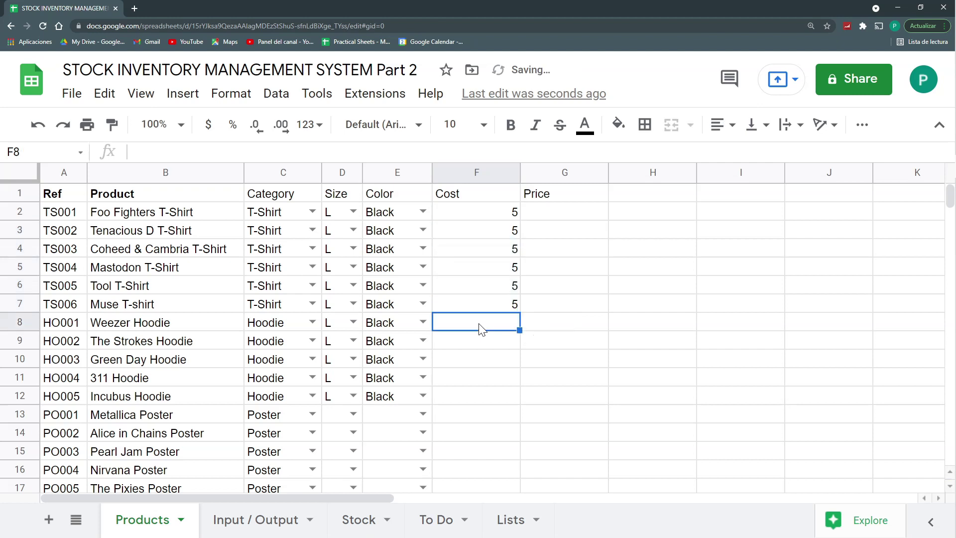
pyautogui.write('7')
pyautogui.press('Return')
pyautogui.click(487, 324)
pyautogui.hotkey('ctrl', 'c')
pyautogui.moveTo(491, 349); pyautogui.dragTo(476, 398)
pyautogui.hotkey('ctrl', 'v')
pyautogui.click(474, 414)
# Step: Fill the poster costs with 4, starting at F13
pyautogui.scroll(-1, 475, 411)
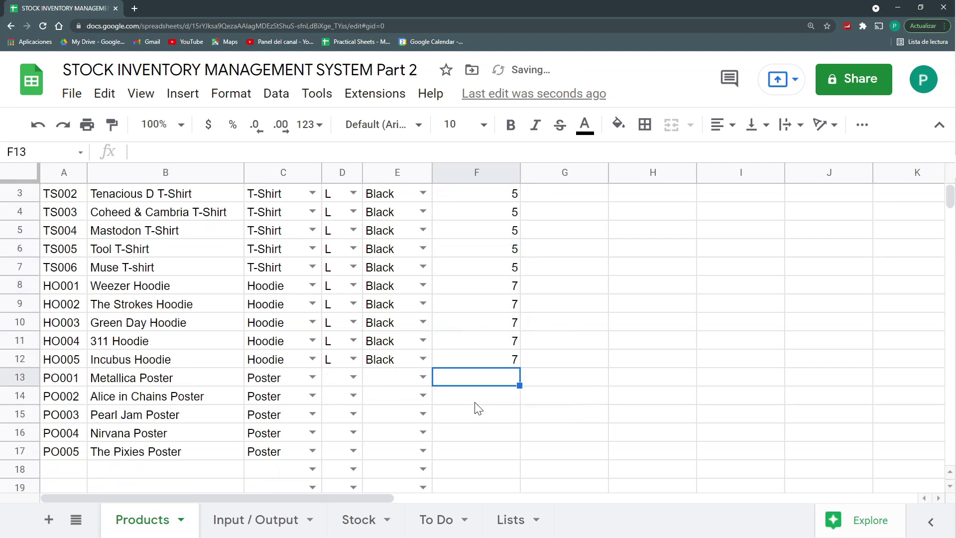
pyautogui.write('4')
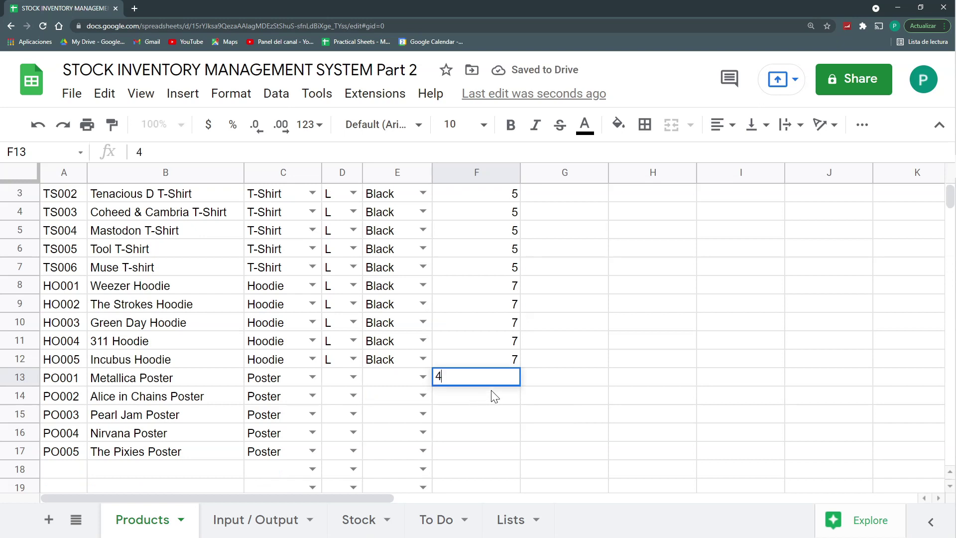
pyautogui.press('Return')
pyautogui.click(476, 378)
pyautogui.hotkey('ctrl', 'c')
pyautogui.moveTo(475, 396); pyautogui.dragTo(476, 450)
pyautogui.hotkey('ctrl', 'v')
pyautogui.scroll(1, 560, 239)
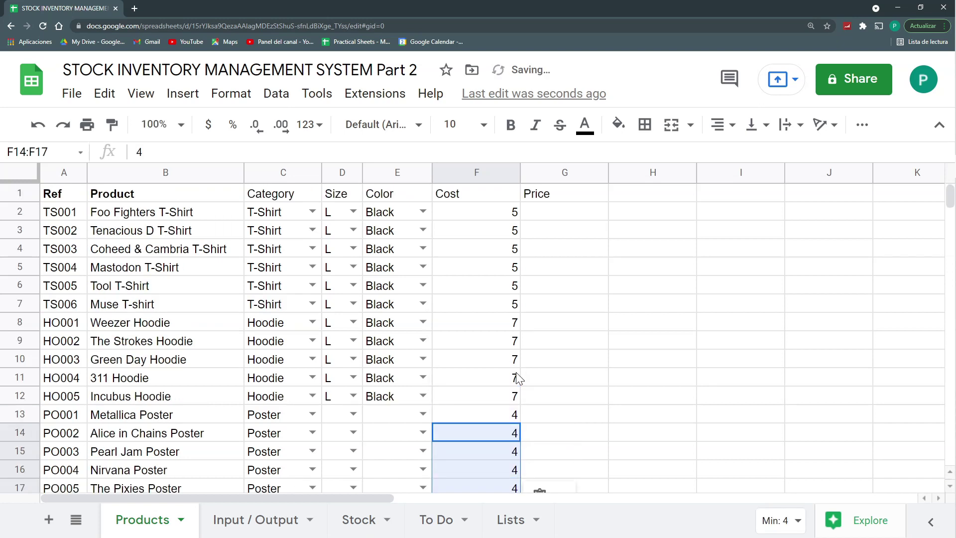
# Step: Enter prices of 11 for T-shirts, 15 for hoodies and 10 for posters in column G
pyautogui.click(550, 212)
pyautogui.write('11')
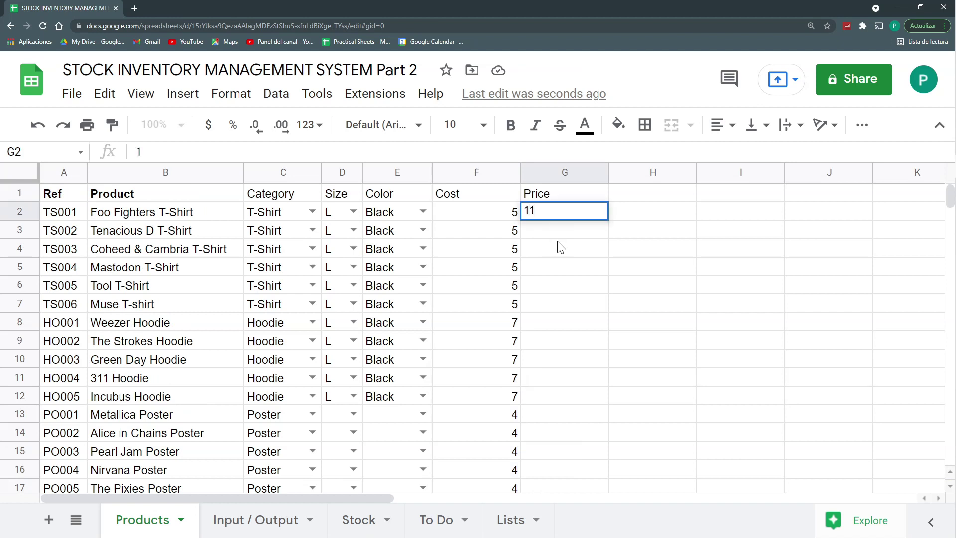
pyautogui.click(562, 248)
pyautogui.click(559, 213)
pyautogui.hotkey('ctrl', 'c')
pyautogui.moveTo(561, 219); pyautogui.dragTo(548, 306)
pyautogui.click(562, 232)
pyautogui.hotkey('ctrl', 'v')
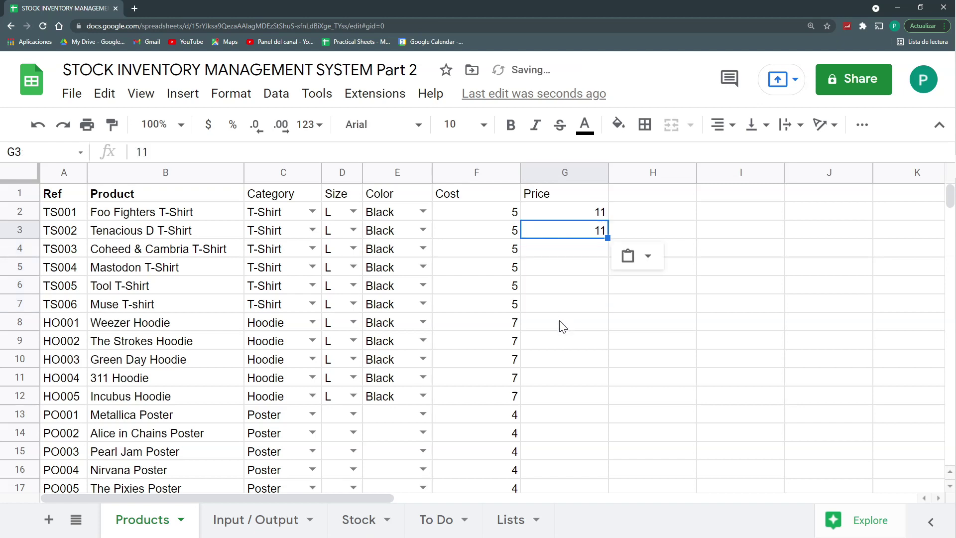
pyautogui.click(560, 323)
pyautogui.write('15')
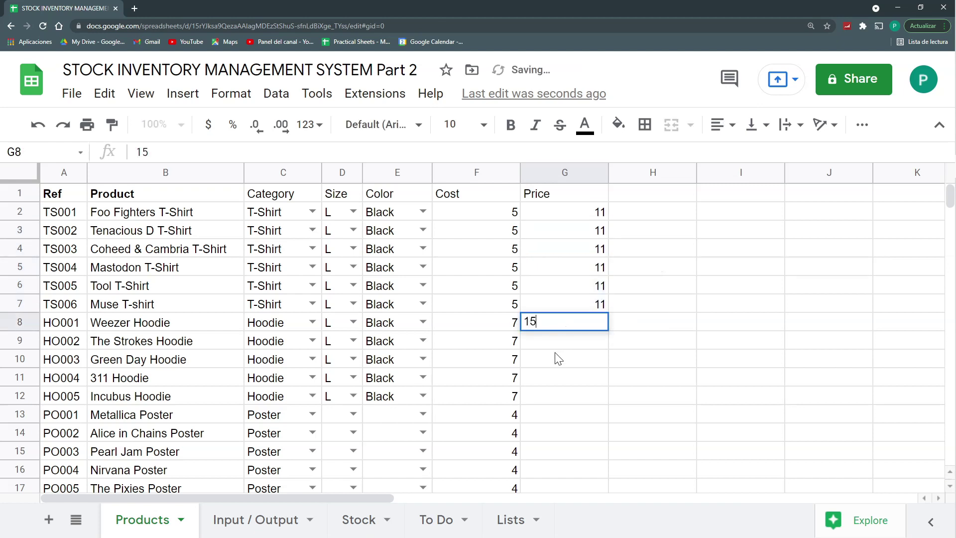
pyautogui.click(554, 358)
pyautogui.click(600, 415)
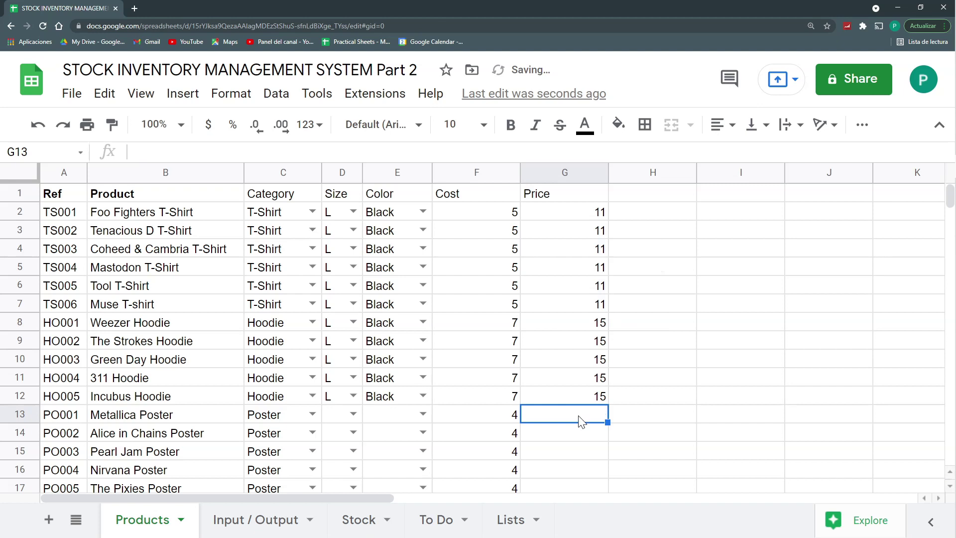
pyautogui.hotkey('ctrl', 'v')
pyautogui.click(591, 360)
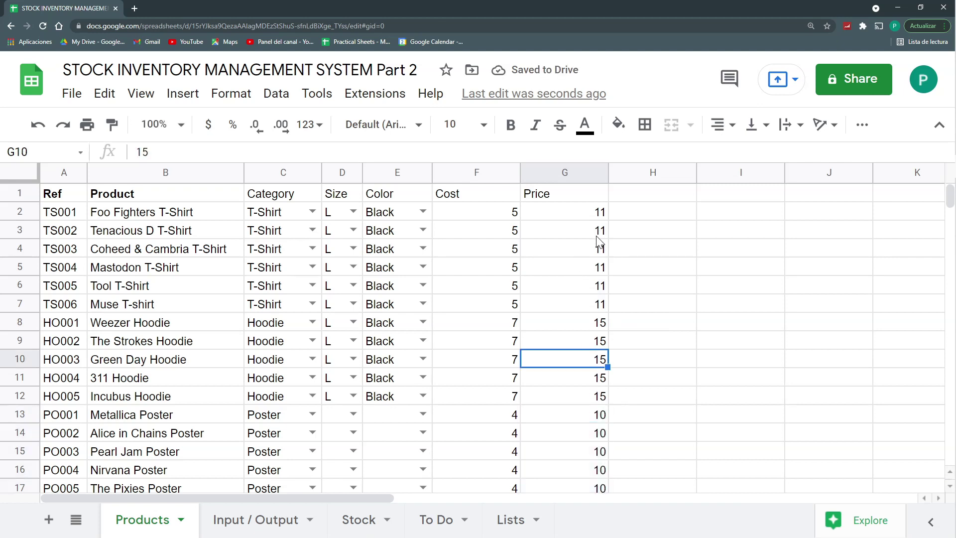
# Step: Format Cost and Price columns F:G as Accounting dollars and auto-fit their width
pyautogui.keyDown('shift'); pyautogui.click(473, 174); pyautogui.keyUp('shift')
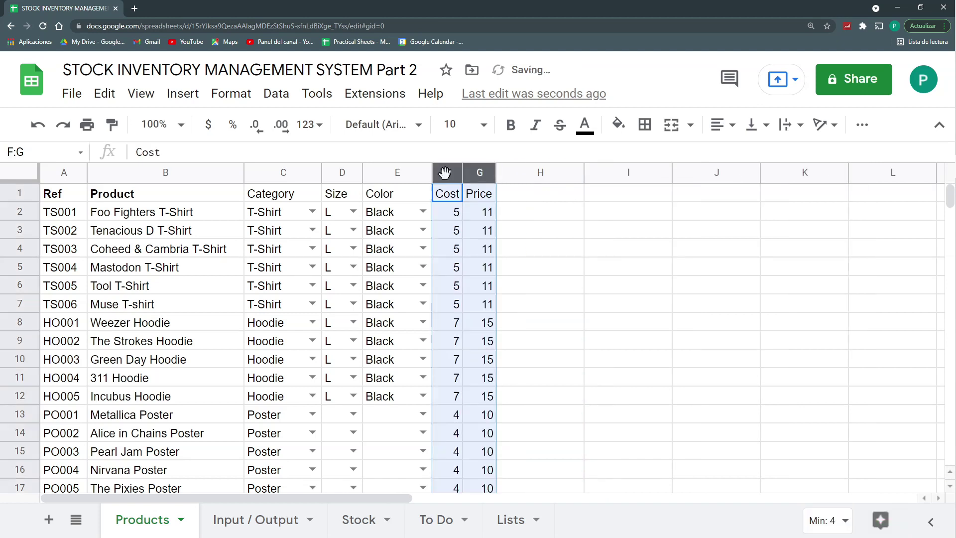
pyautogui.click(230, 94)
pyautogui.moveTo(319, 167)
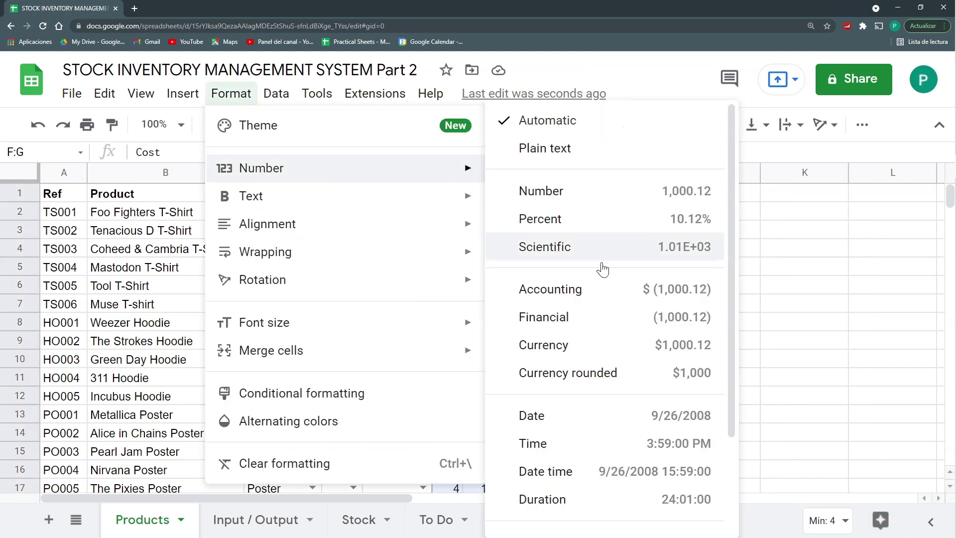
pyautogui.click(619, 295)
pyautogui.doubleClick(464, 172)
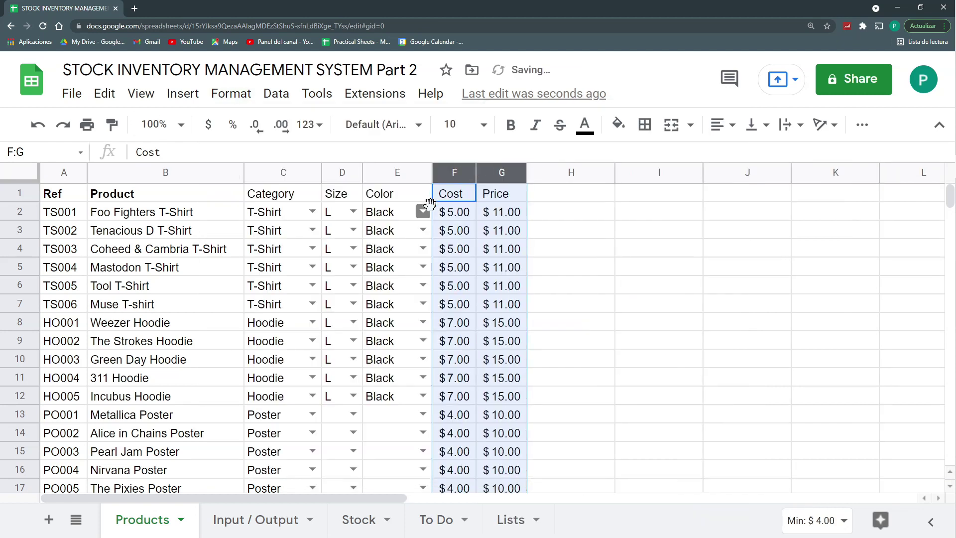
pyautogui.click(474, 248)
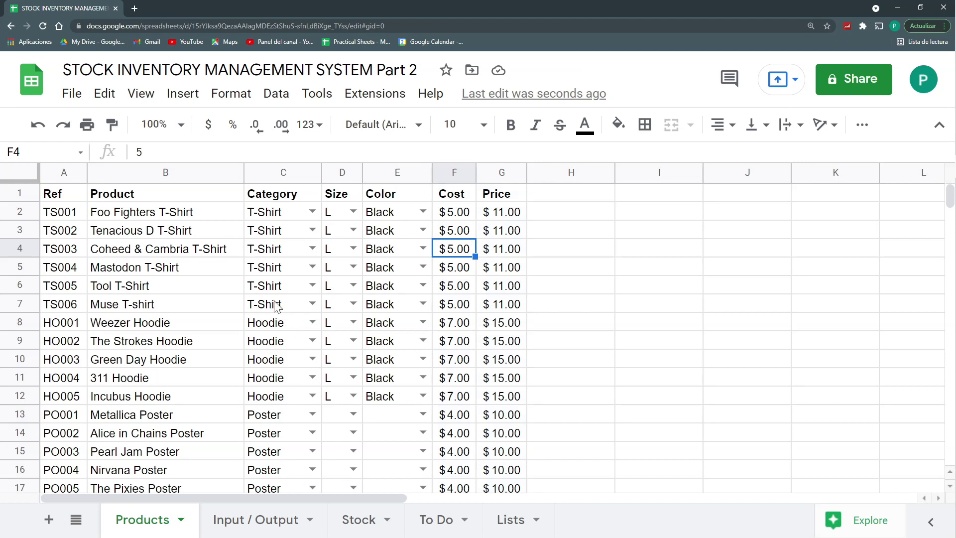
pyautogui.click(247, 525)
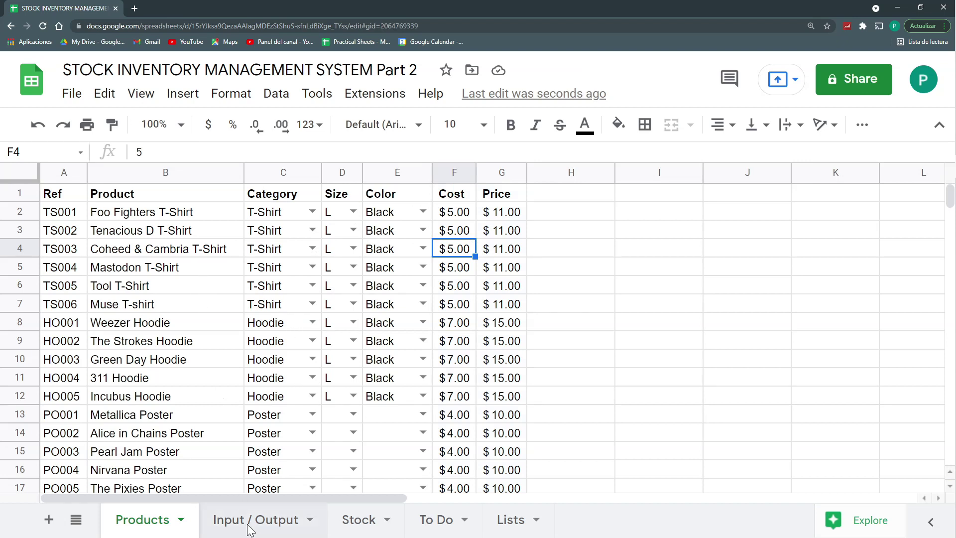
pyautogui.click(90, 358)
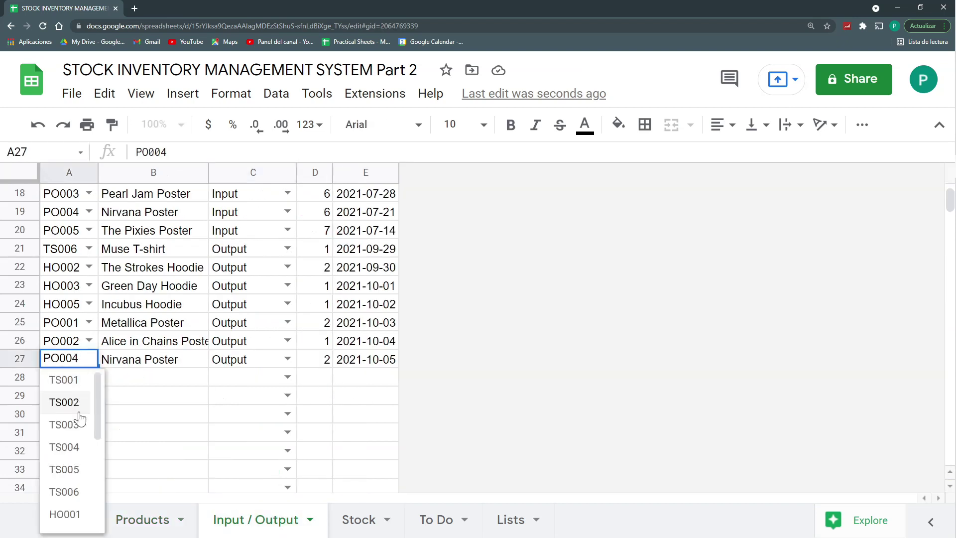
pyautogui.click(123, 377)
pyautogui.moveTo(98, 172); pyautogui.dragTo(117, 172)
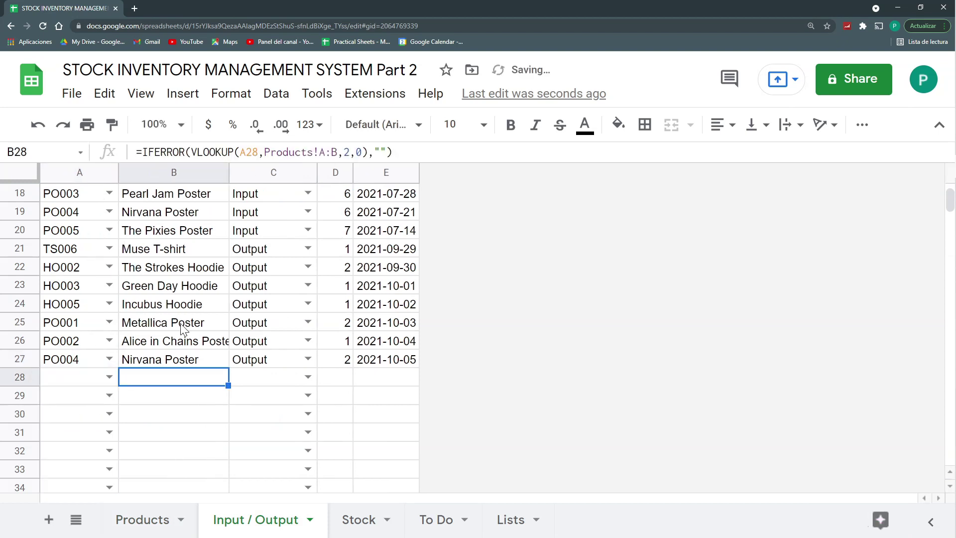
pyautogui.click(157, 520)
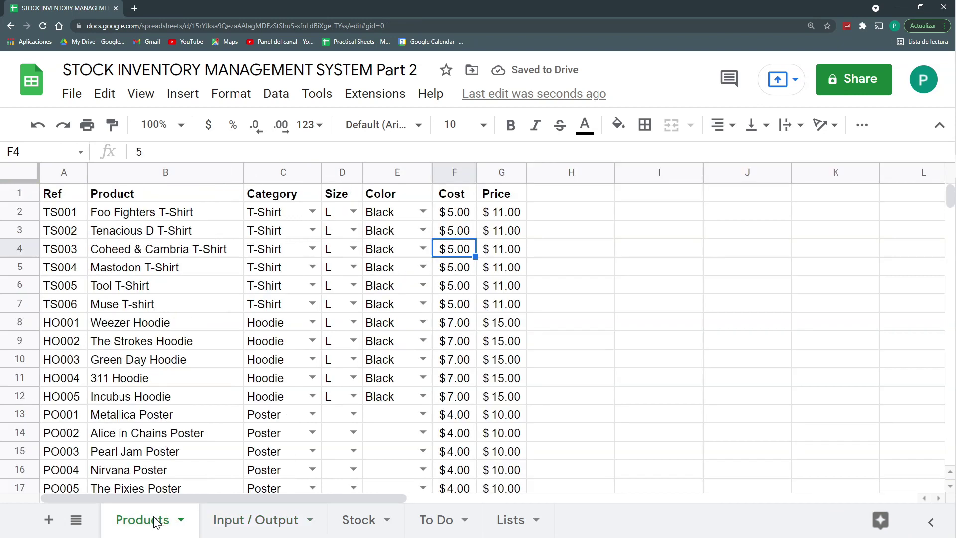
pyautogui.scroll(-2, 155, 299)
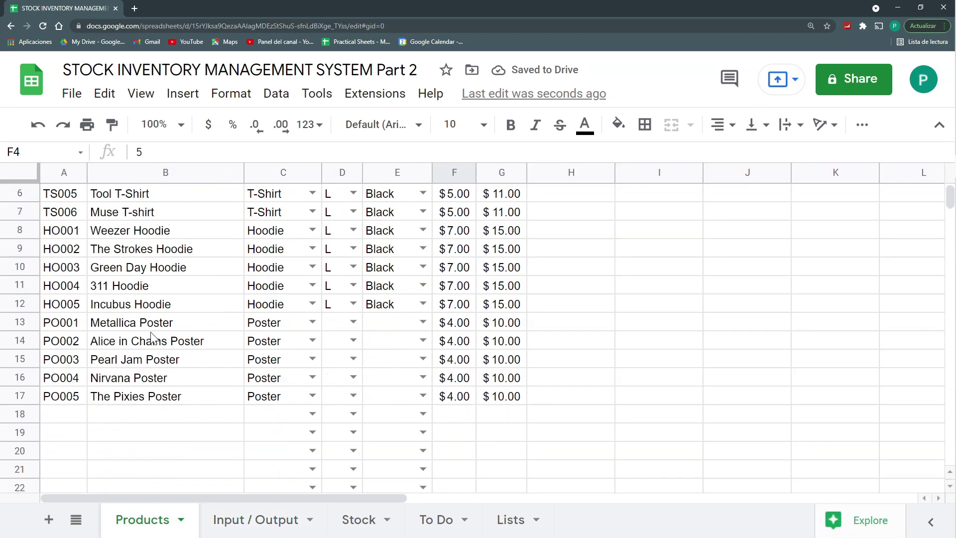
pyautogui.scroll(1, 152, 344)
pyautogui.scroll(1, 152, 347)
pyautogui.click(228, 520)
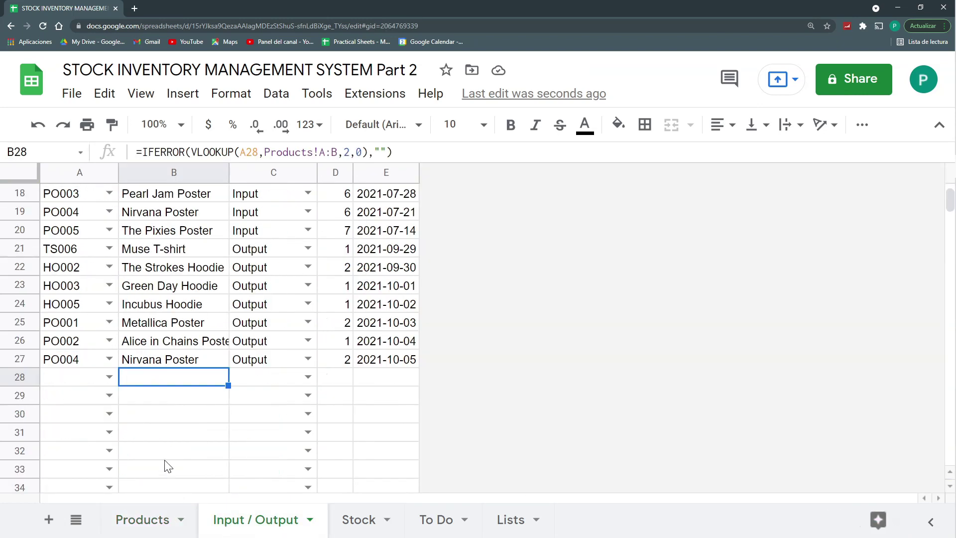
pyautogui.click(110, 363)
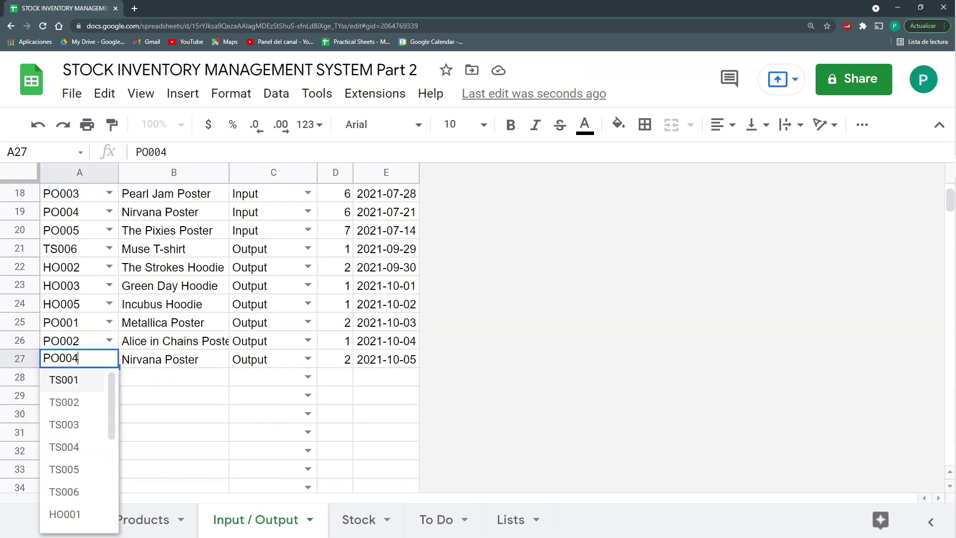
pyautogui.click(131, 364)
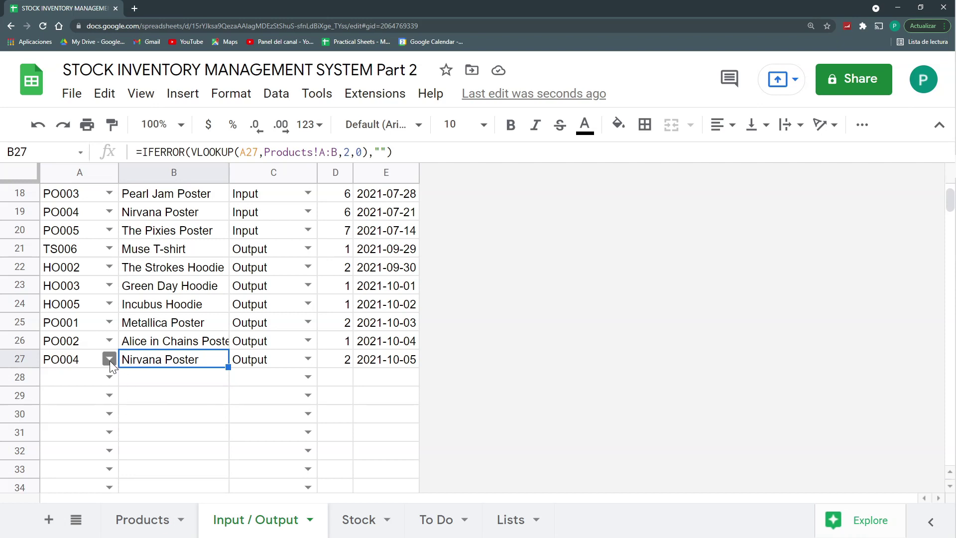
pyautogui.click(109, 377)
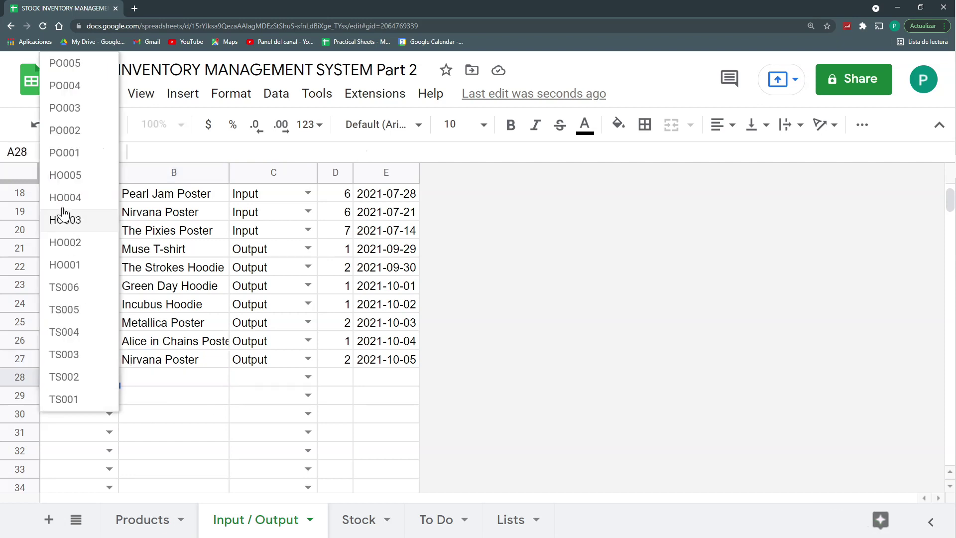
pyautogui.click(170, 349)
pyautogui.click(204, 382)
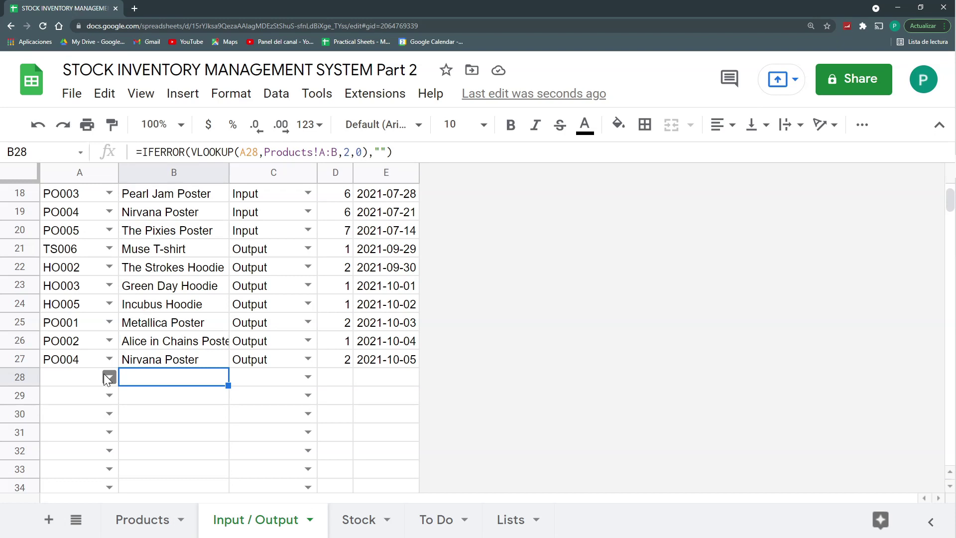
pyautogui.click(140, 360)
pyautogui.scroll(6, 142, 348)
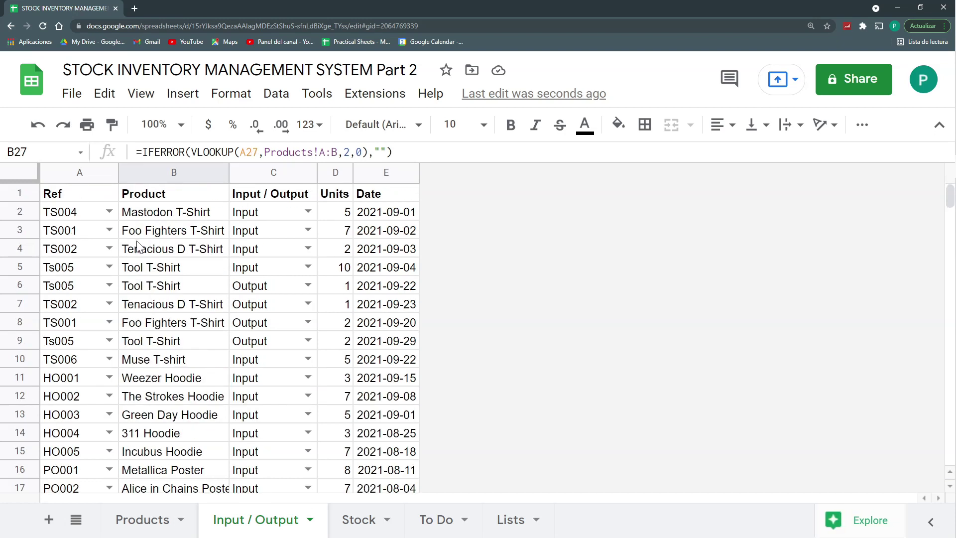
pyautogui.scroll(-5, 138, 245)
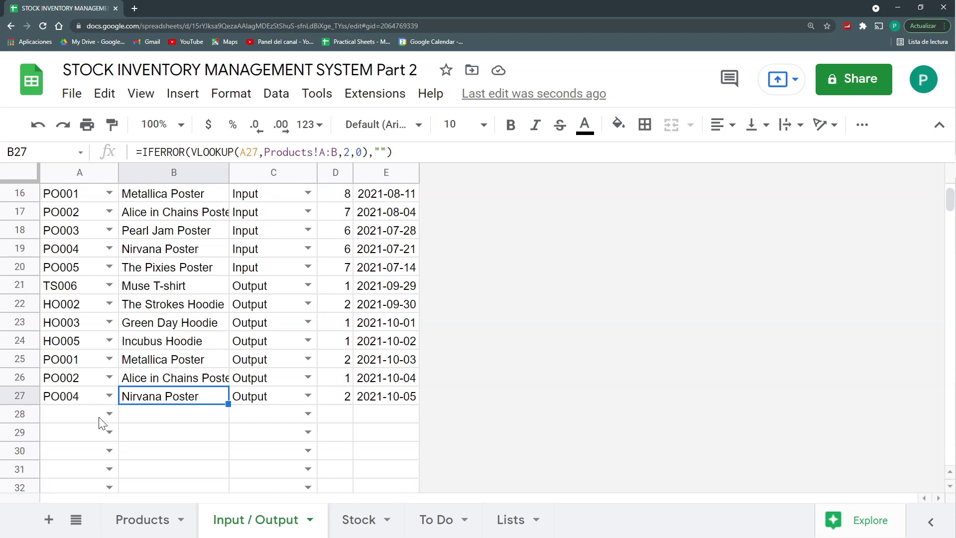
pyautogui.click(109, 401)
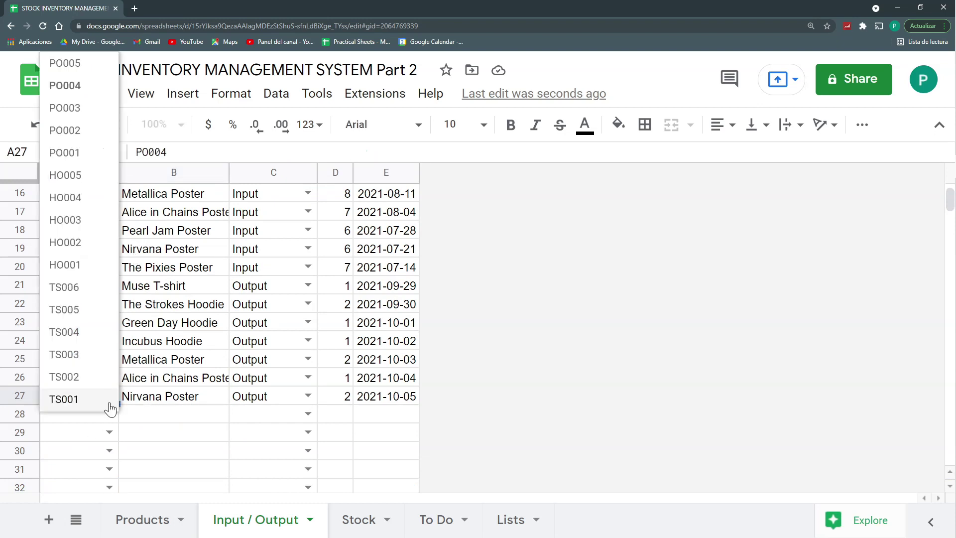
pyautogui.click(147, 379)
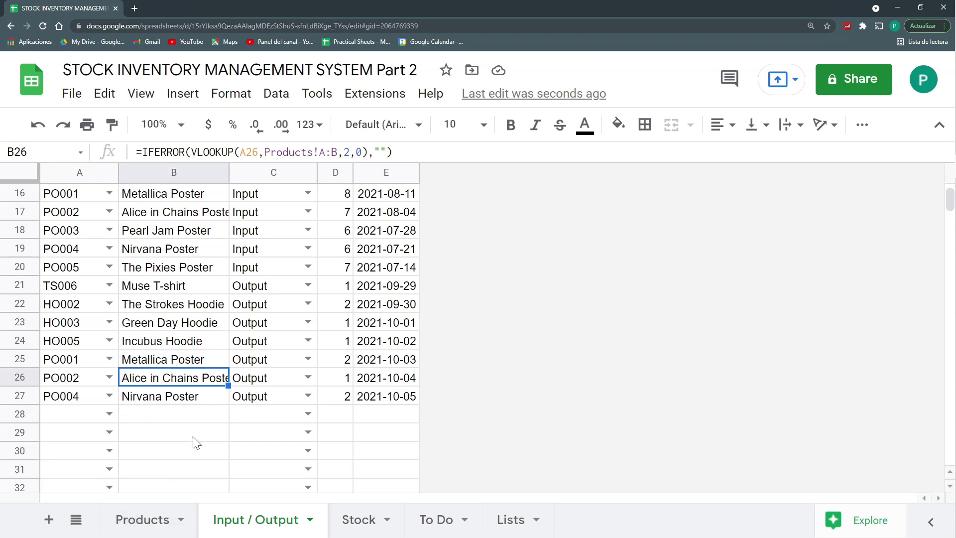
pyautogui.scroll(2, 159, 323)
pyautogui.scroll(-2, 155, 322)
# Step: Freeze row 1 of the Input / Output sheet as a header row
pyautogui.scroll(5, 169, 271)
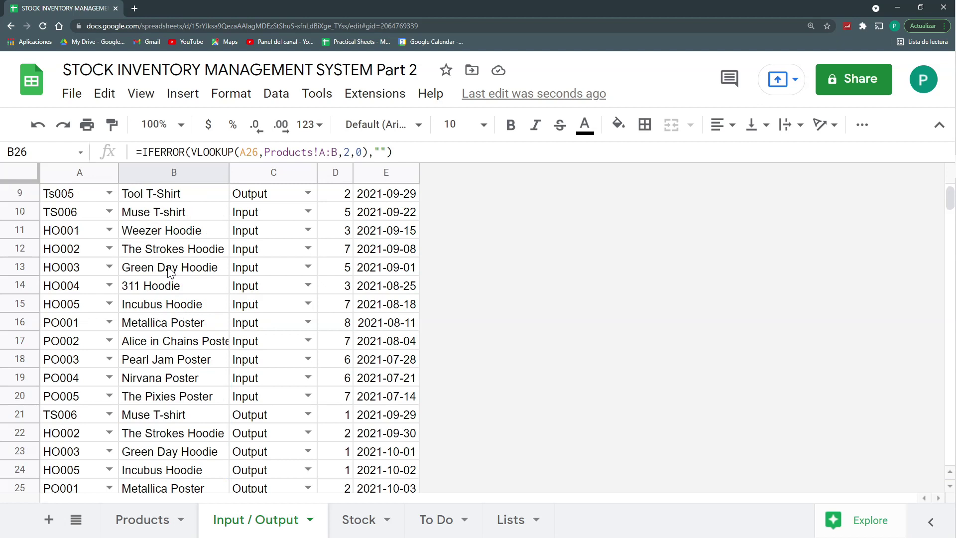
pyautogui.click(23, 184)
pyautogui.click(56, 234)
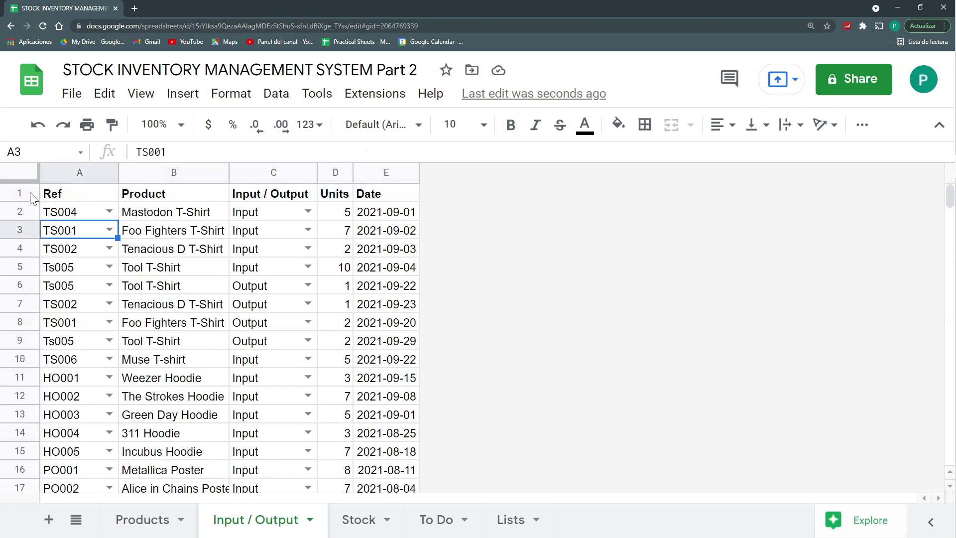
pyautogui.click(142, 95)
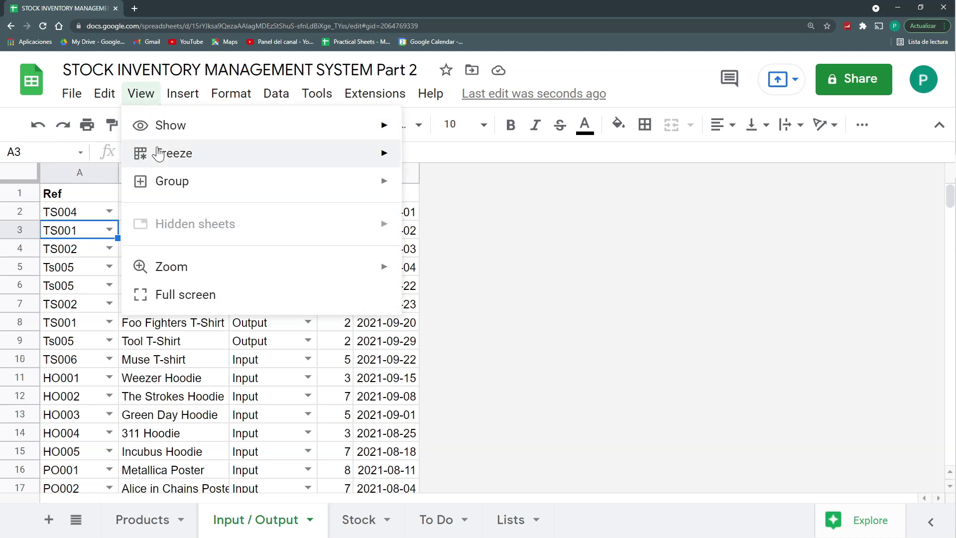
pyautogui.moveTo(149, 153)
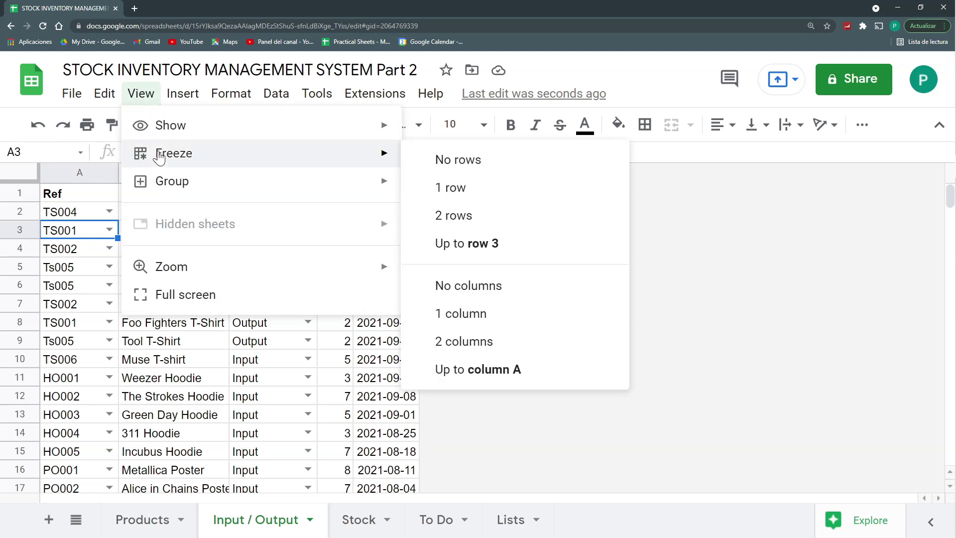
pyautogui.click(467, 189)
pyautogui.moveTo(13, 200); pyautogui.dragTo(20, 170)
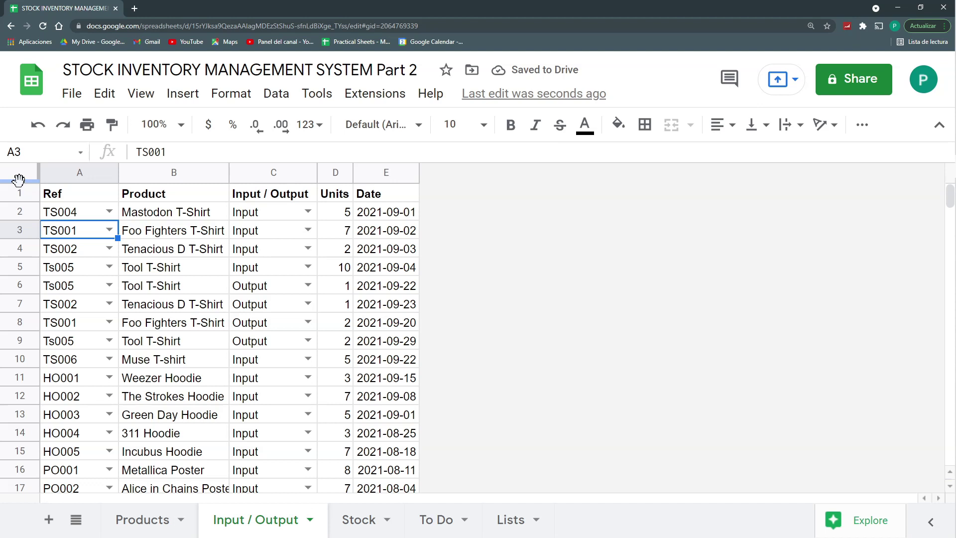
pyautogui.moveTo(18, 181); pyautogui.dragTo(15, 204)
pyautogui.scroll(-7, 186, 219)
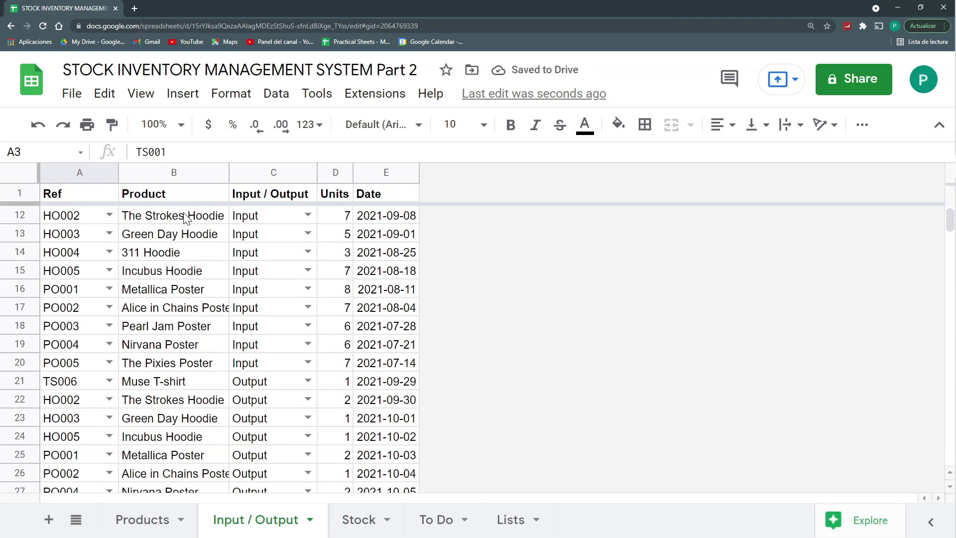
pyautogui.scroll(3, 199, 216)
# Step: Freeze row 1 on Products so the Ref, Product, Cost and Price headings stay visible
pyautogui.hotkey('ctrl', 'shift', 'pageup')
pyautogui.scroll(-2, 199, 321)
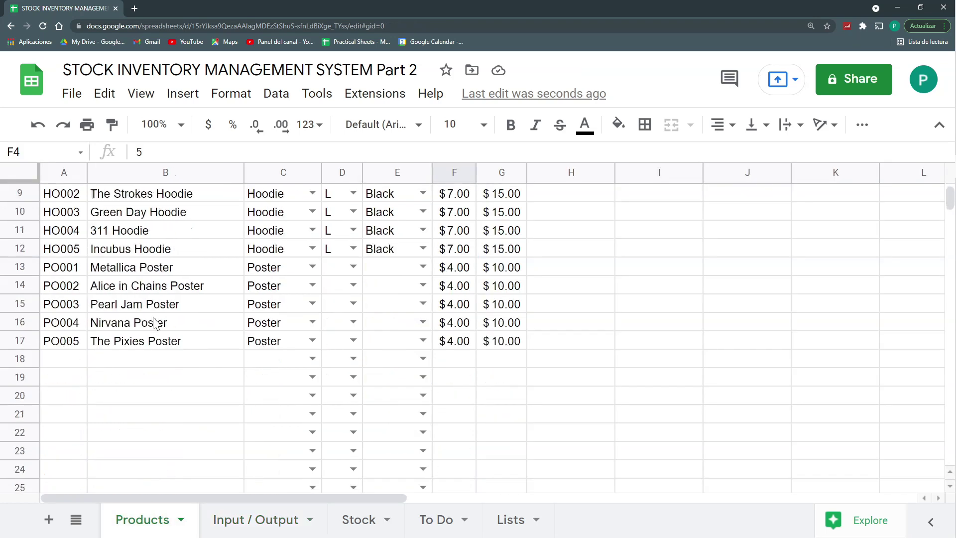
pyautogui.scroll(2, 152, 307)
pyautogui.moveTo(24, 178); pyautogui.dragTo(22, 202)
pyautogui.scroll(-3, 111, 250)
pyautogui.scroll(3, 110, 254)
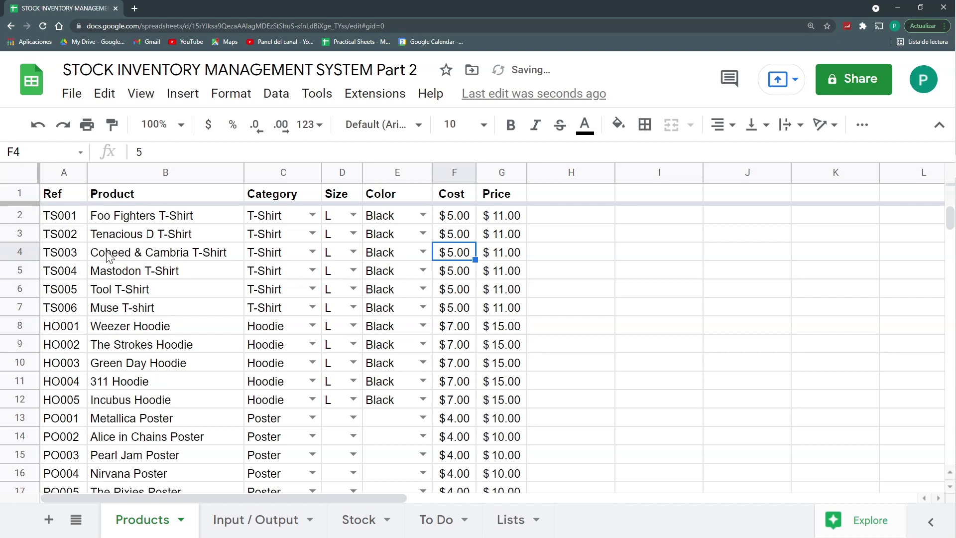
pyautogui.hotkey('ctrl', 'shift', 'pagedown')
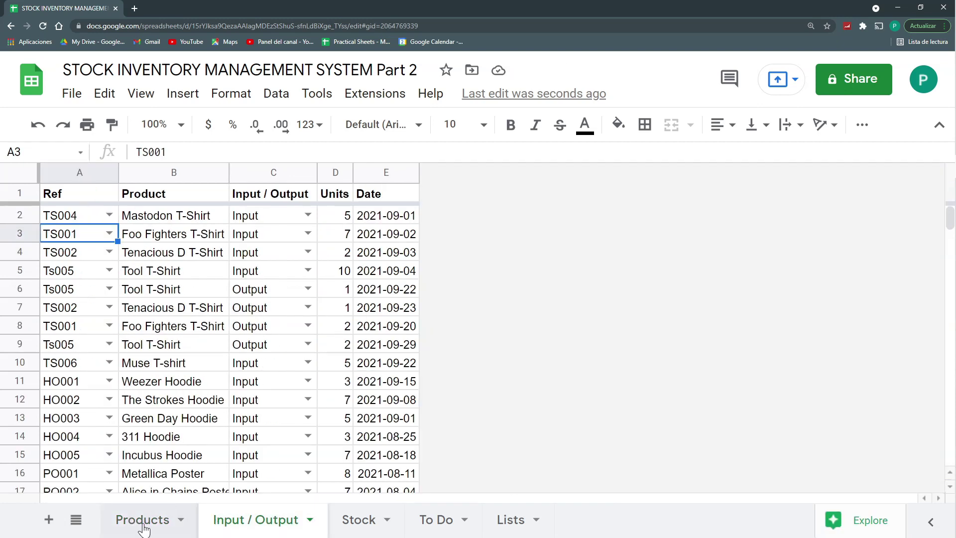
pyautogui.click(143, 520)
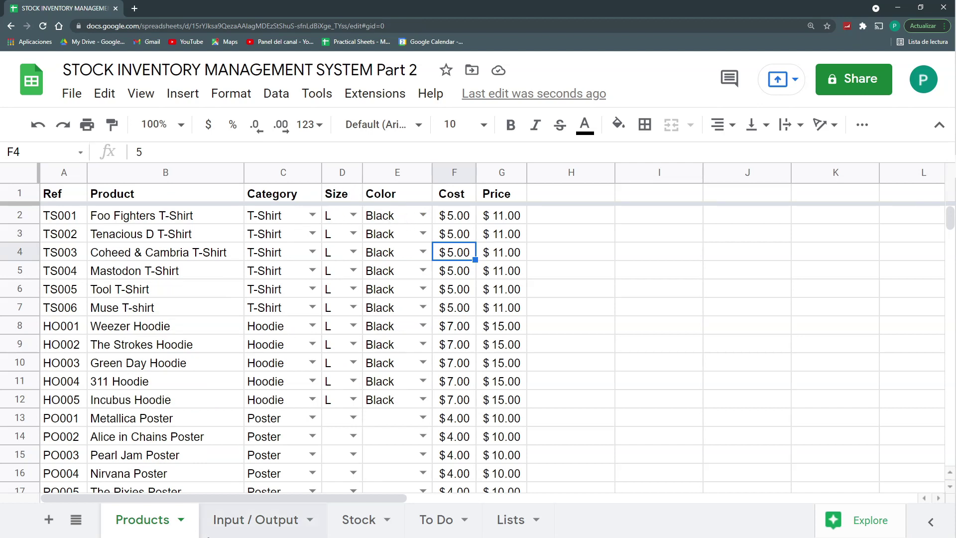
# Step: Insert two empty columns before the Date column on the Input / Output sheet
pyautogui.click(240, 522)
pyautogui.click(149, 524)
pyautogui.click(255, 523)
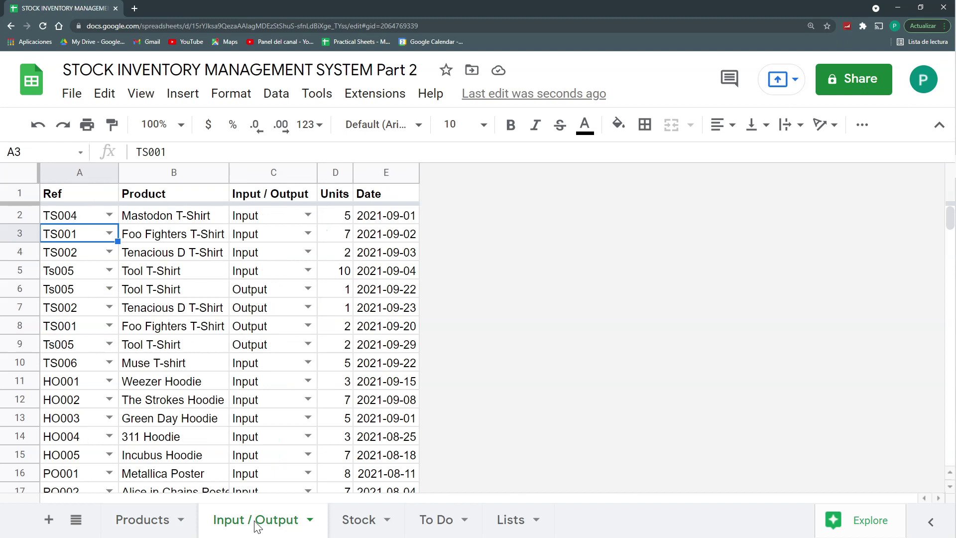
pyautogui.click(369, 175)
pyautogui.rightClick(369, 171)
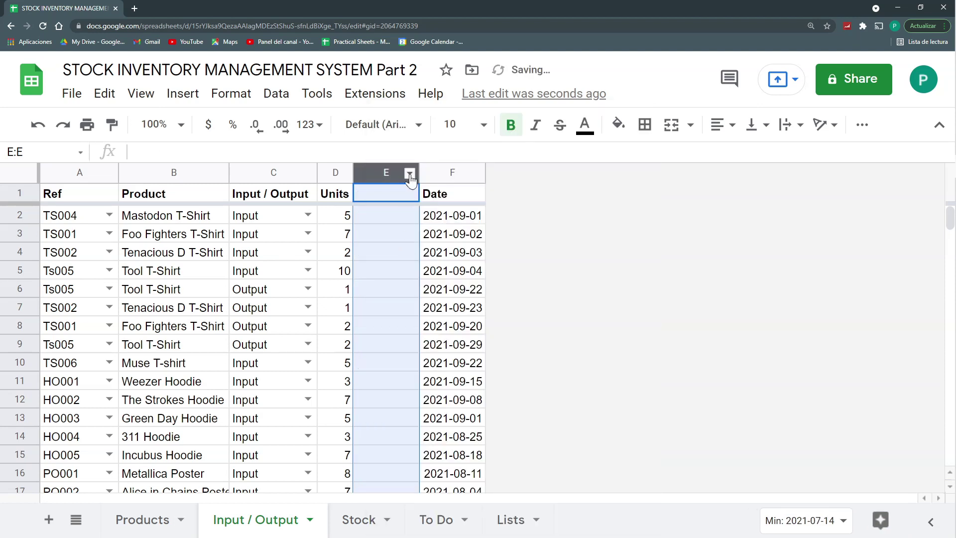
pyautogui.click(406, 246)
pyautogui.click(433, 171)
pyautogui.rightClick(432, 170)
pyautogui.click(438, 246)
# Step: Head the new columns Cost/Price in E1 and Total in F1
pyautogui.click(400, 196)
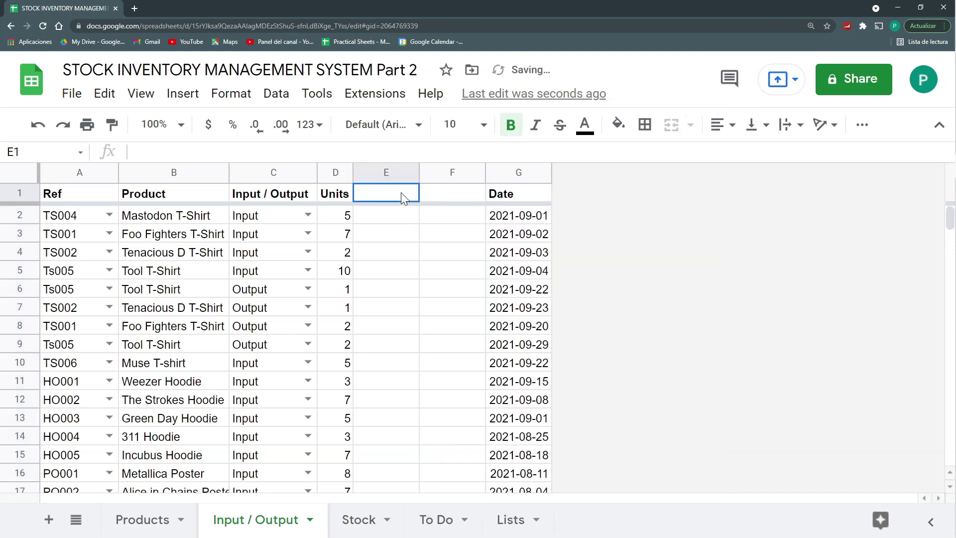
pyautogui.write('Cost/')
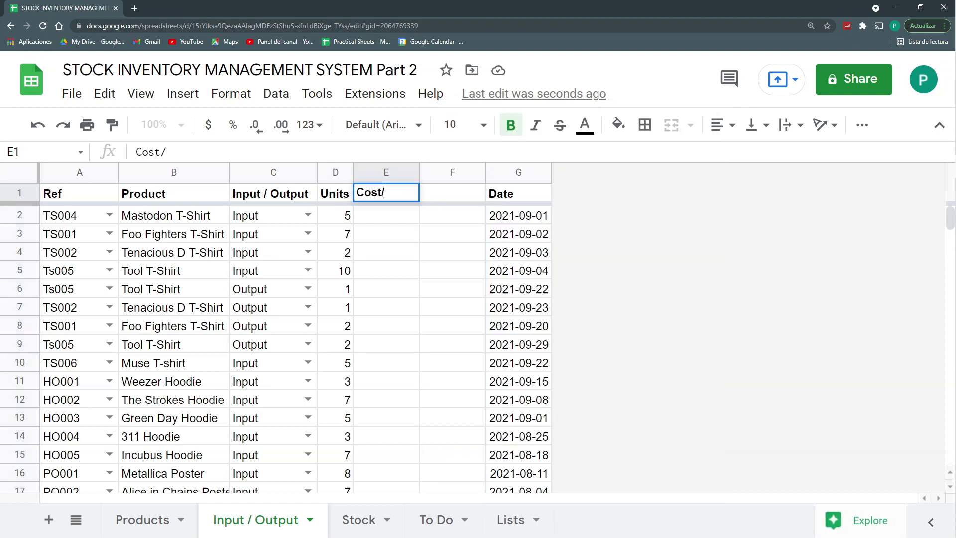
pyautogui.write('Price')
pyautogui.press('Return')
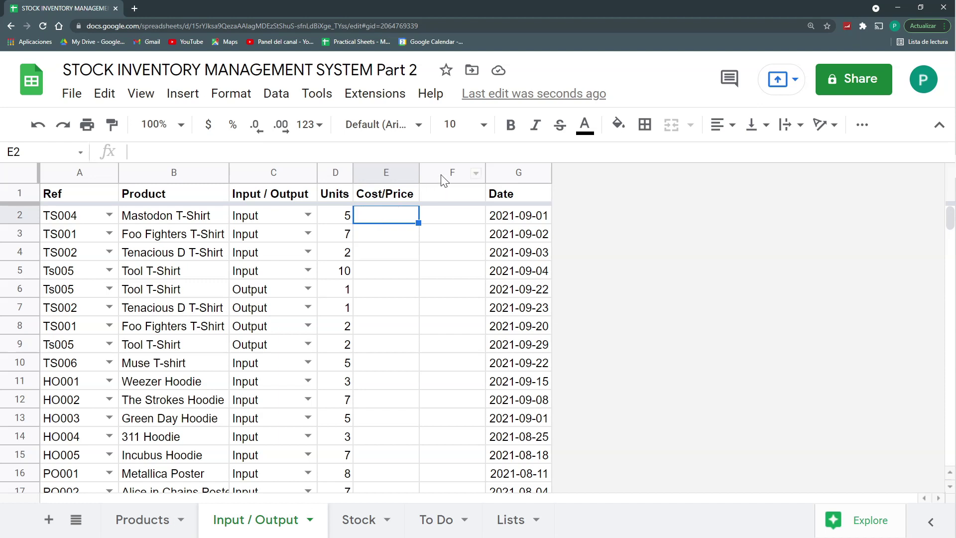
pyautogui.click(446, 195)
pyautogui.write('Total')
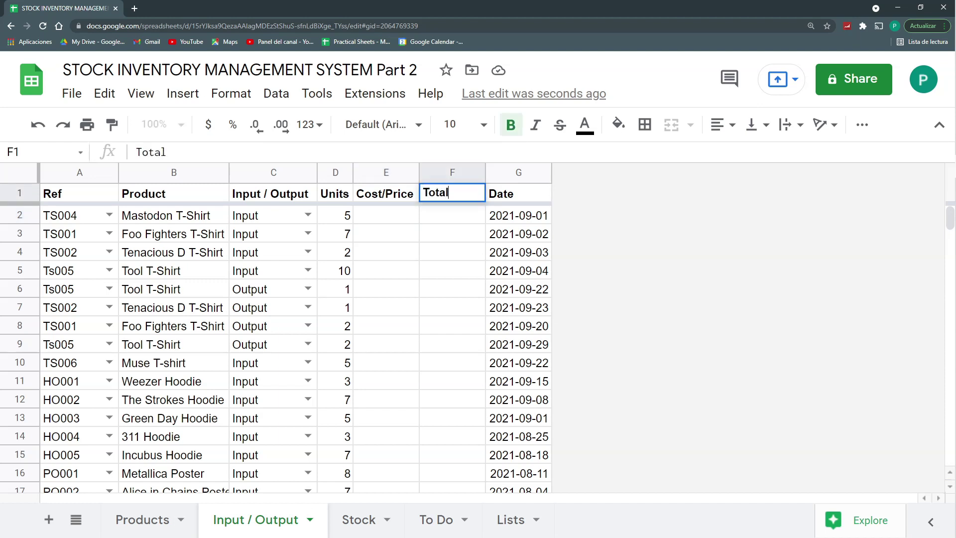
pyautogui.press('Return')
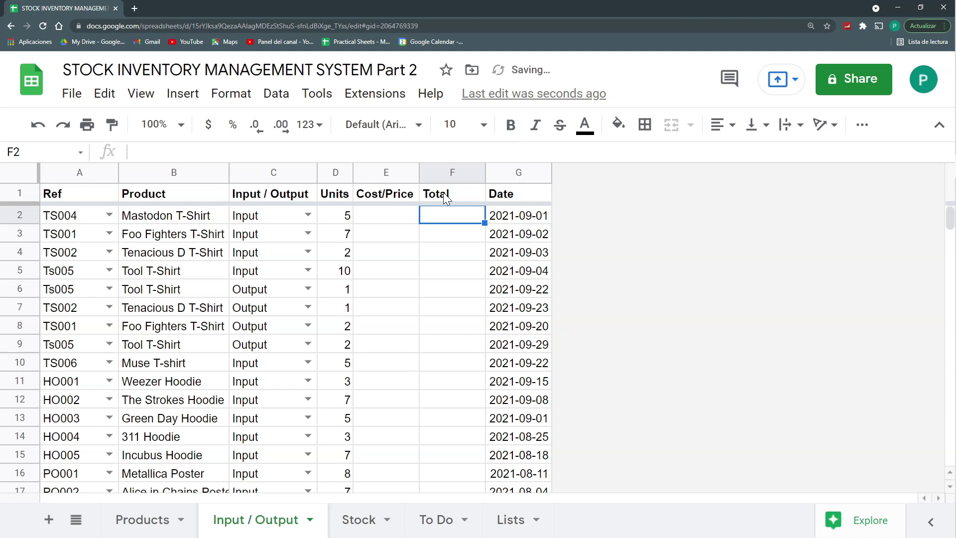
pyautogui.click(401, 215)
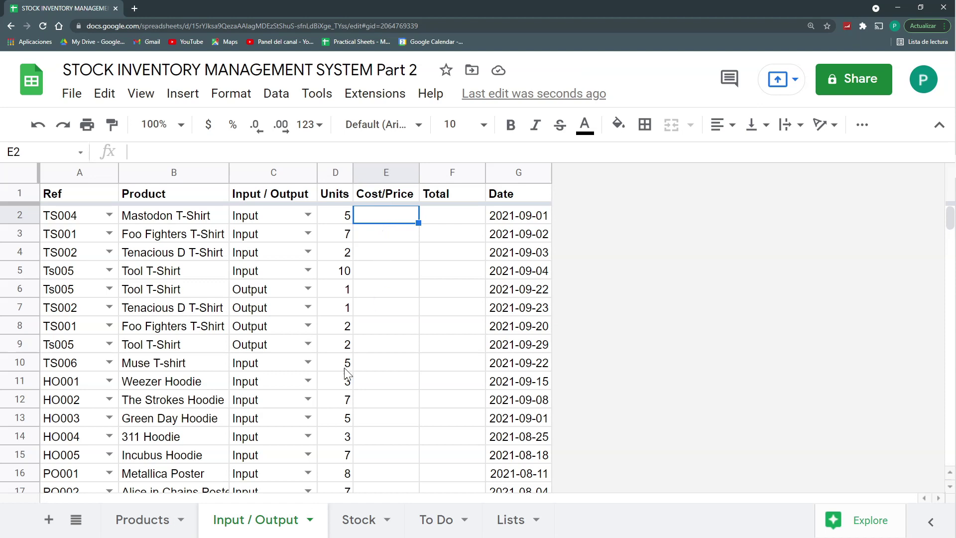
pyautogui.click(165, 532)
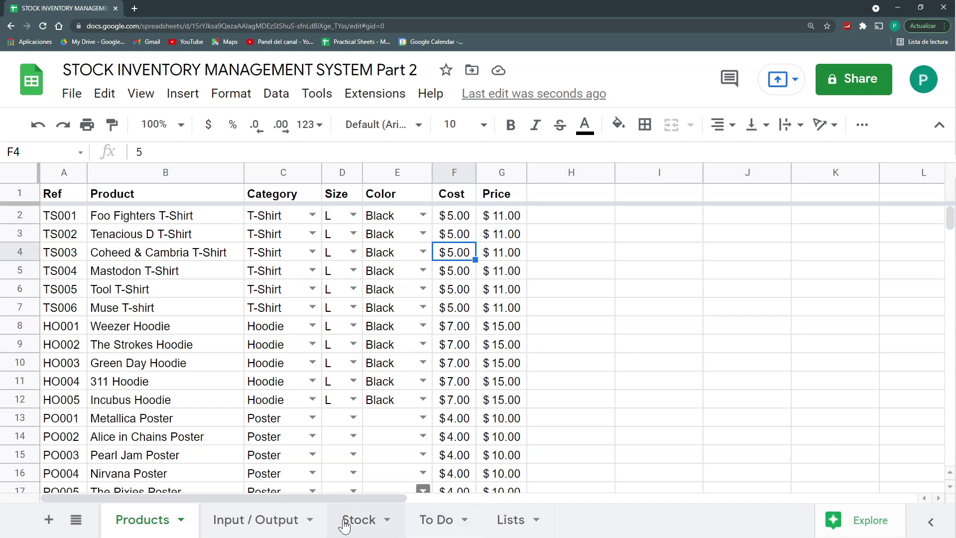
pyautogui.click(284, 522)
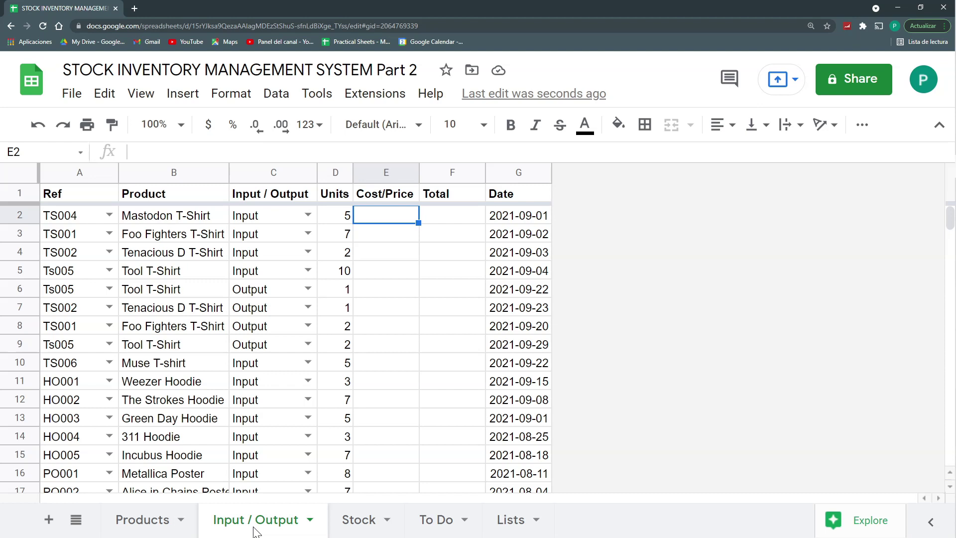
pyautogui.click(155, 523)
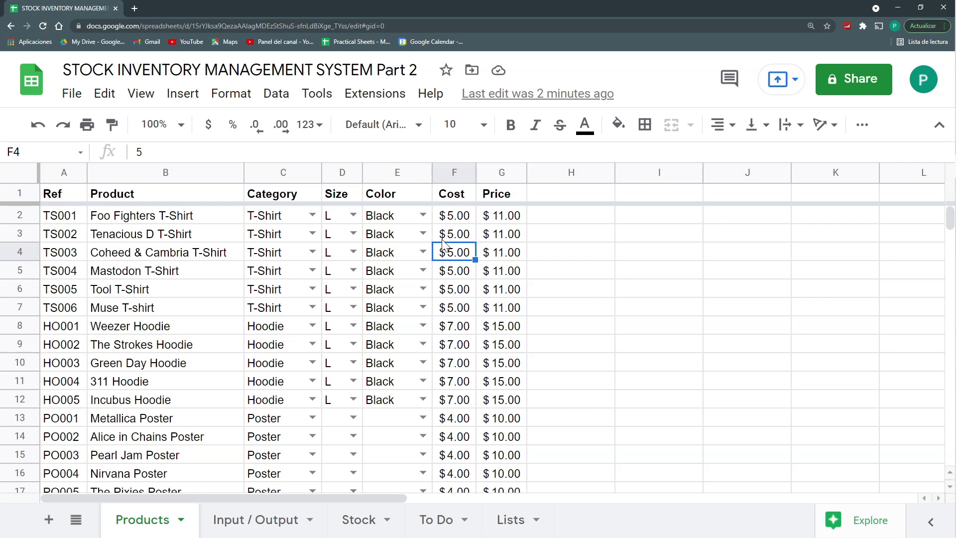
pyautogui.click(263, 518)
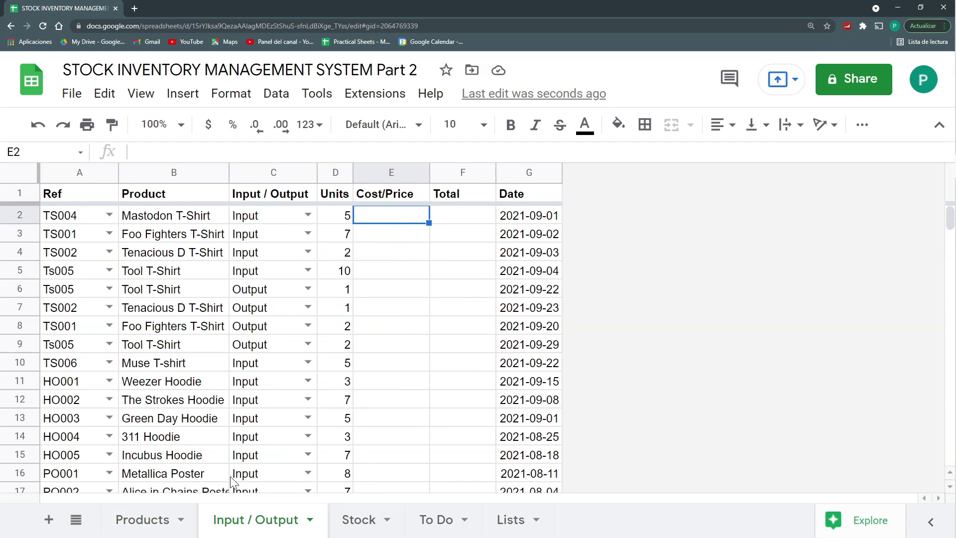
pyautogui.click(150, 520)
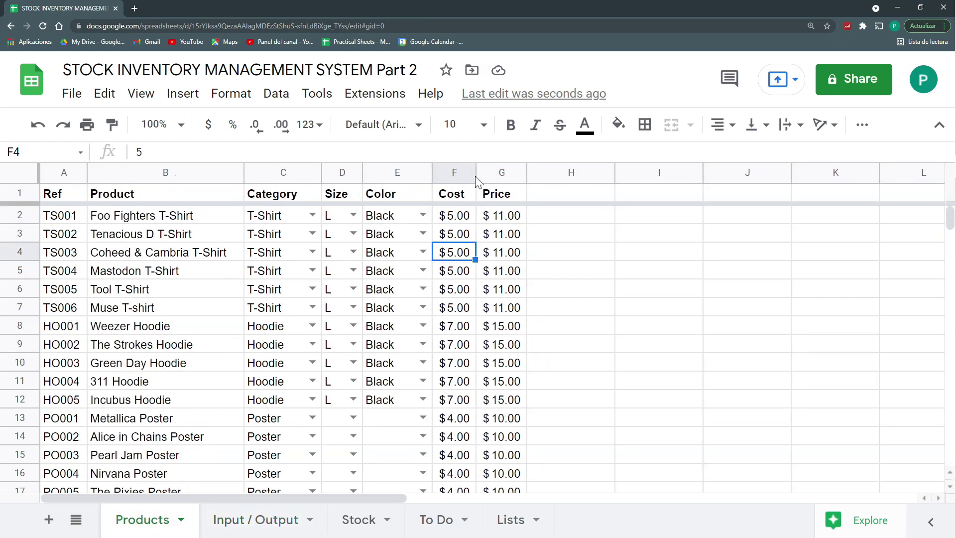
pyautogui.click(250, 519)
pyautogui.click(193, 218)
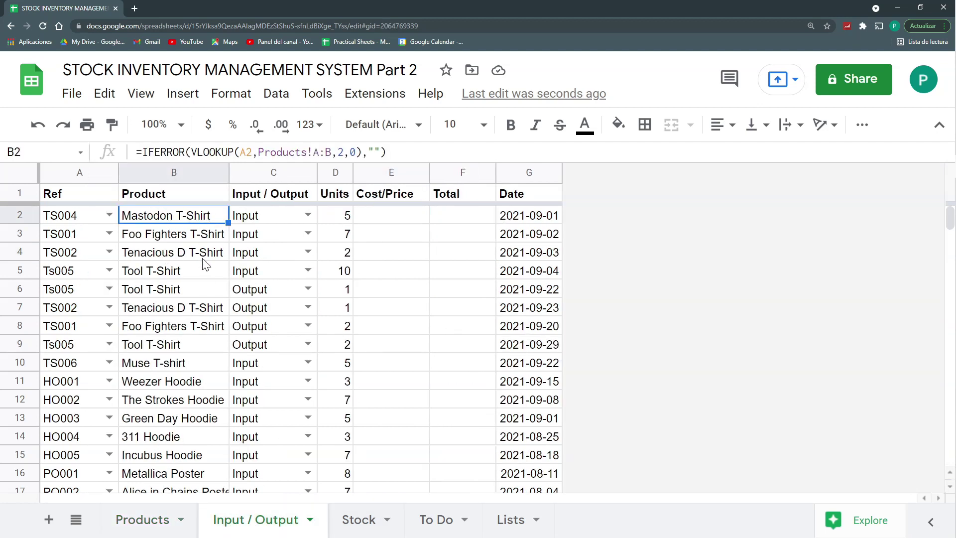
pyautogui.click(366, 224)
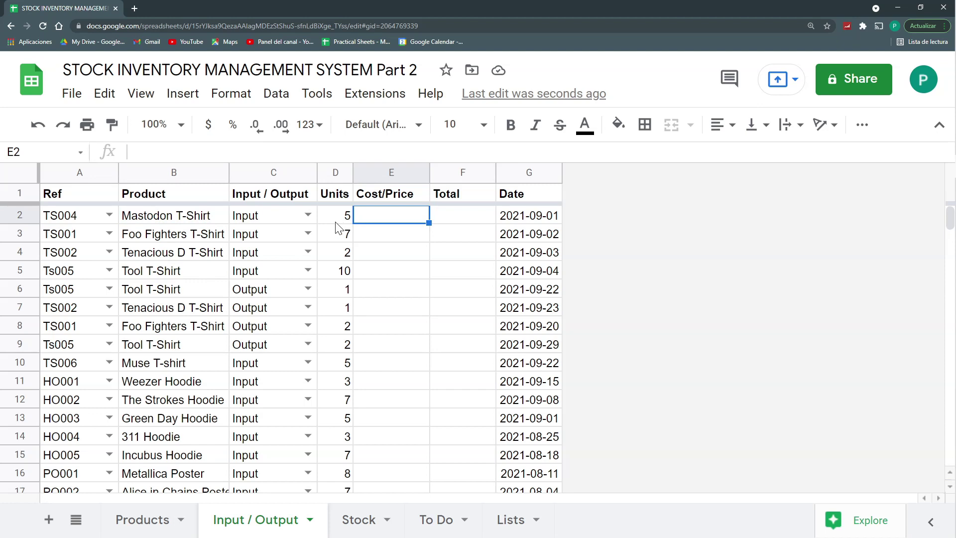
pyautogui.click(263, 219)
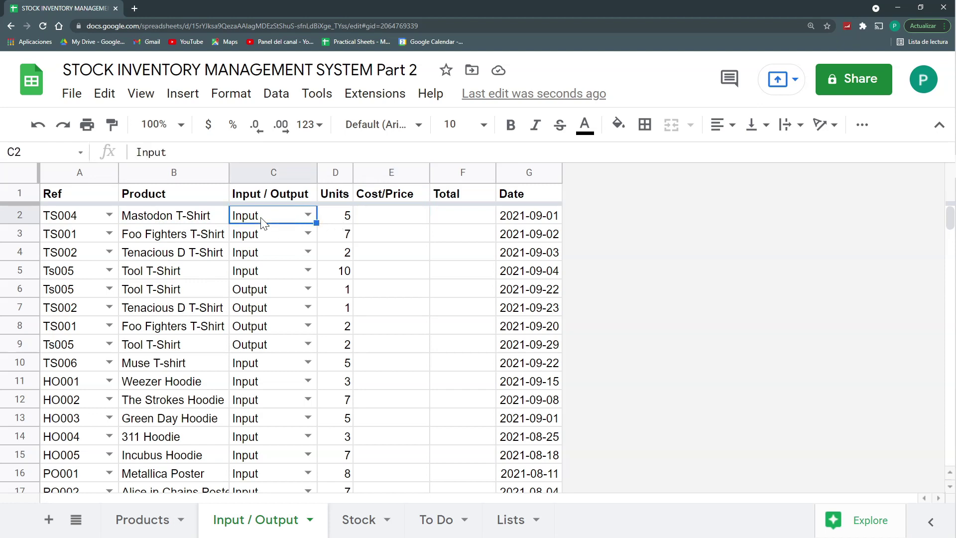
pyautogui.click(174, 522)
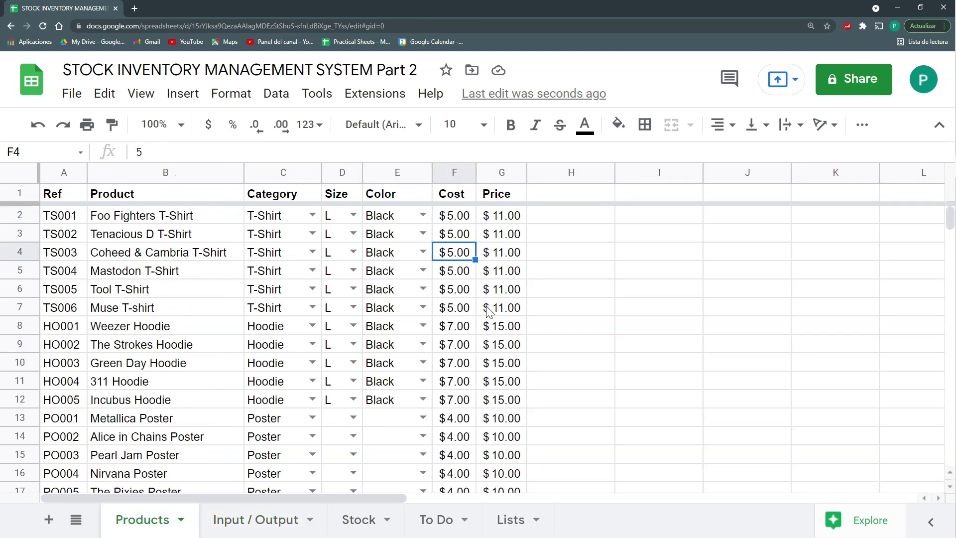
pyautogui.click(454, 173)
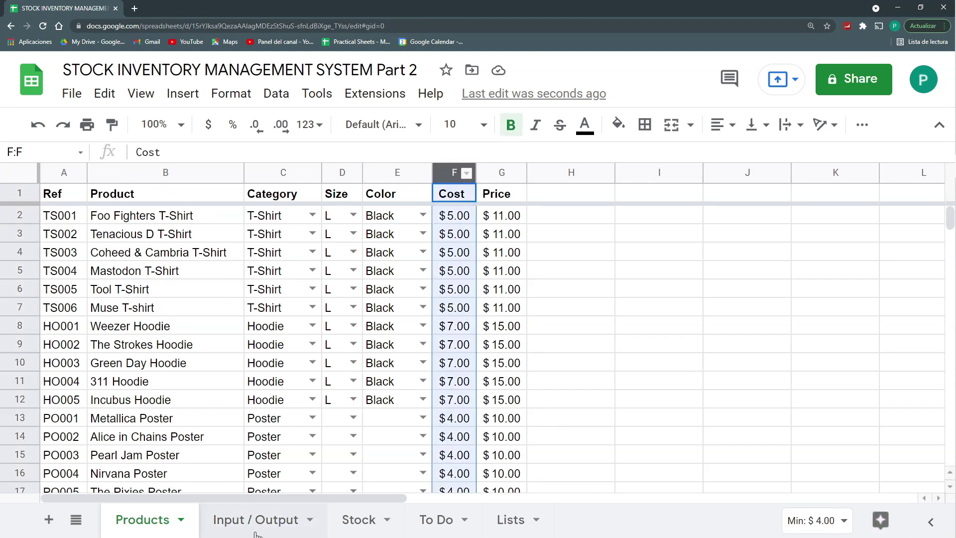
pyautogui.hotkey('ctrl', 'shift', 'pagedown')
pyautogui.click(267, 294)
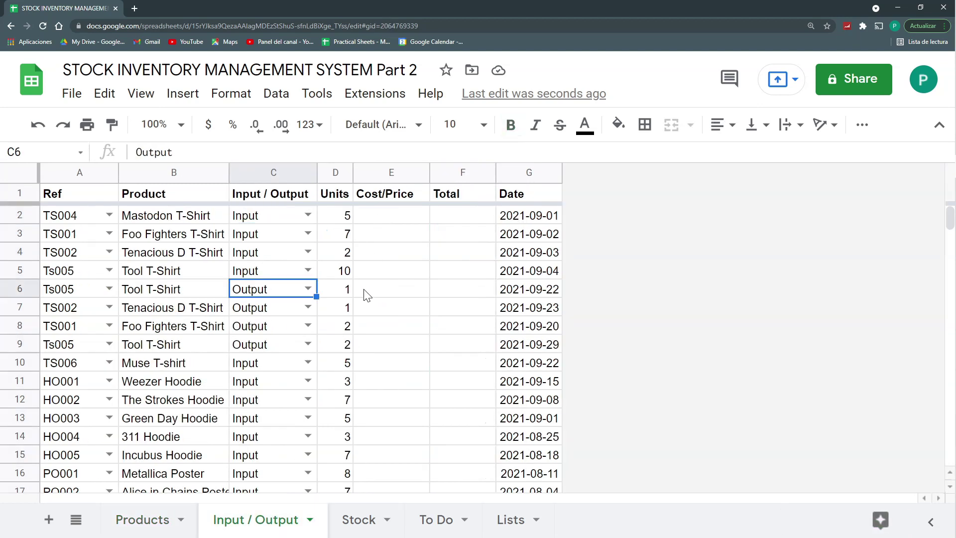
pyautogui.click(148, 531)
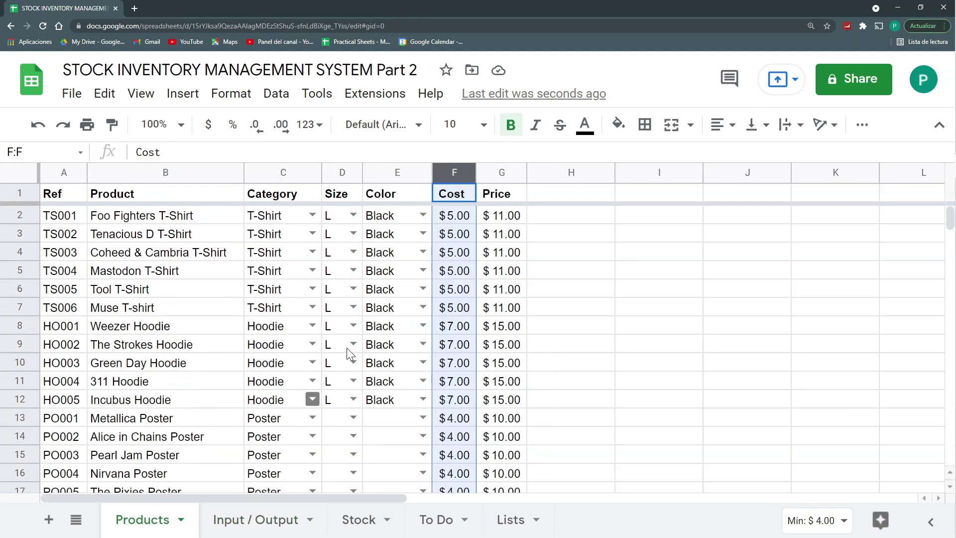
pyautogui.click(191, 223)
pyautogui.moveTo(191, 223); pyautogui.dragTo(193, 312)
pyautogui.moveTo(72, 219); pyautogui.dragTo(65, 271)
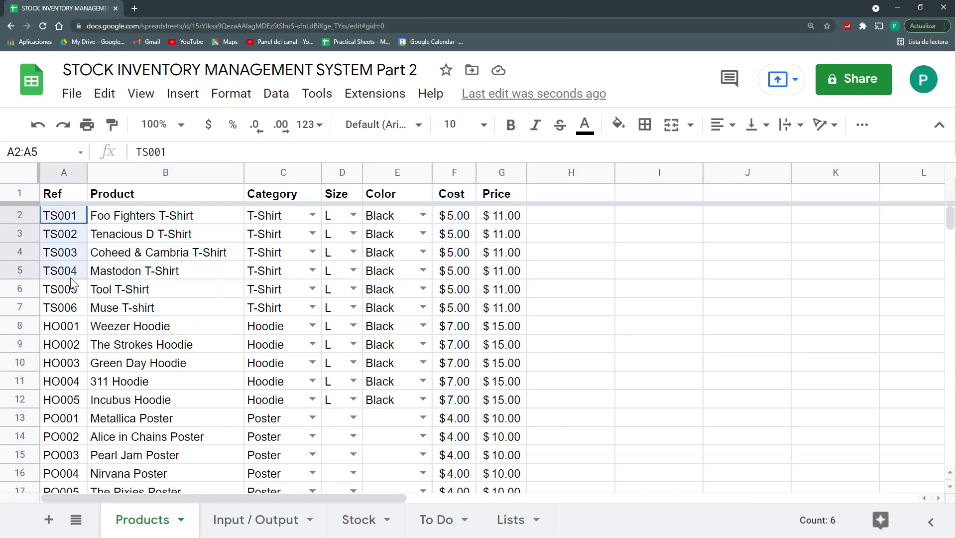
# Step: In E2, build =vlookup(A2;Products!A:G;6;0 to fetch the product's cost
pyautogui.click(351, 527)
pyautogui.click(255, 519)
pyautogui.click(384, 219)
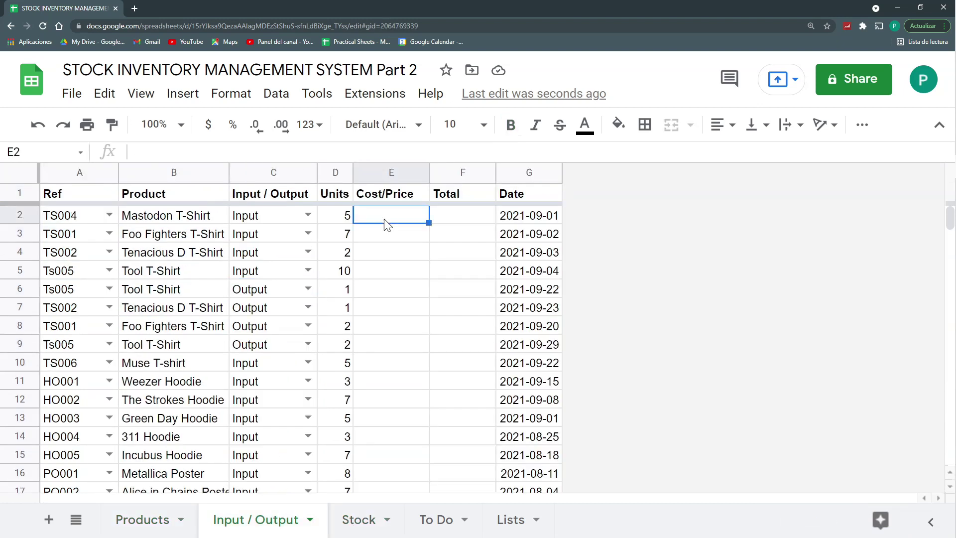
pyautogui.write('=vlookup(')
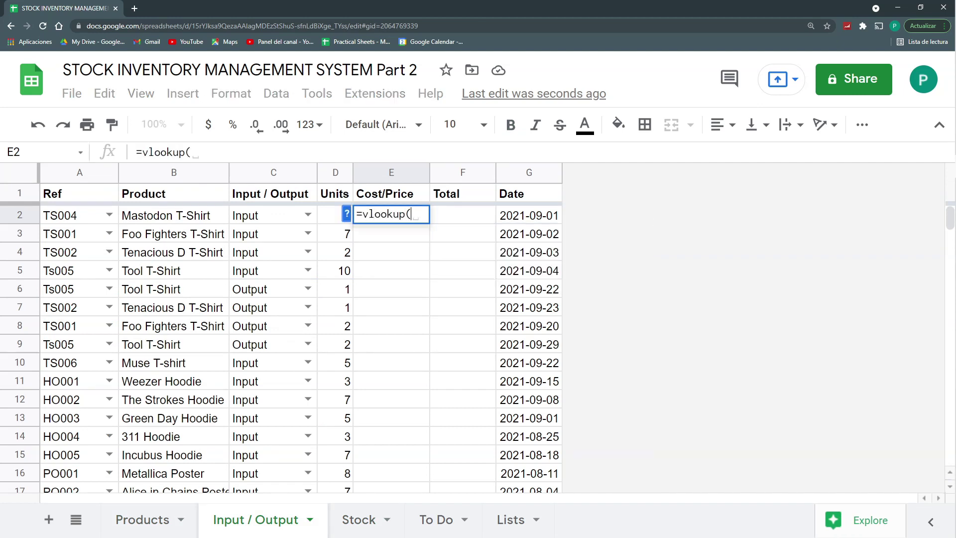
pyautogui.click(60, 219)
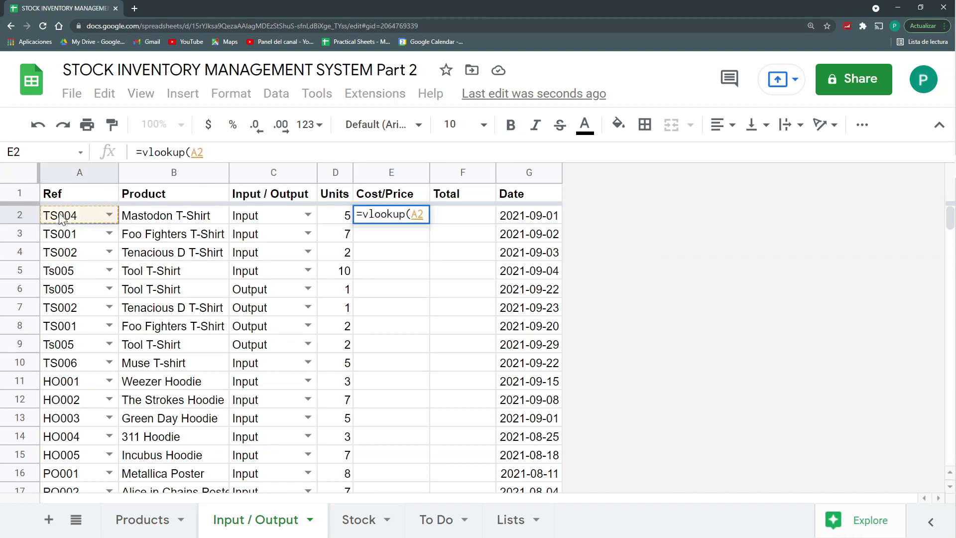
pyautogui.write(';')
pyautogui.click(133, 521)
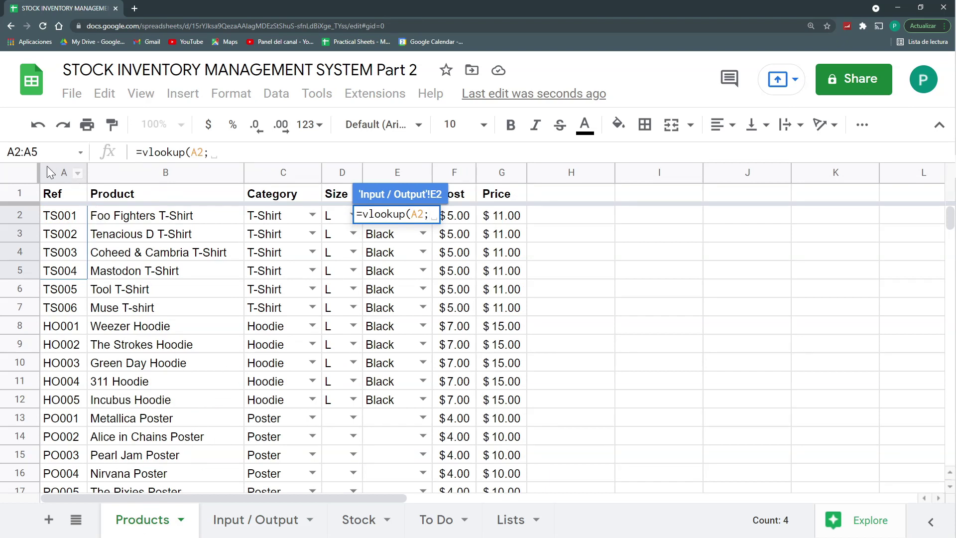
pyautogui.moveTo(53, 172); pyautogui.dragTo(500, 170)
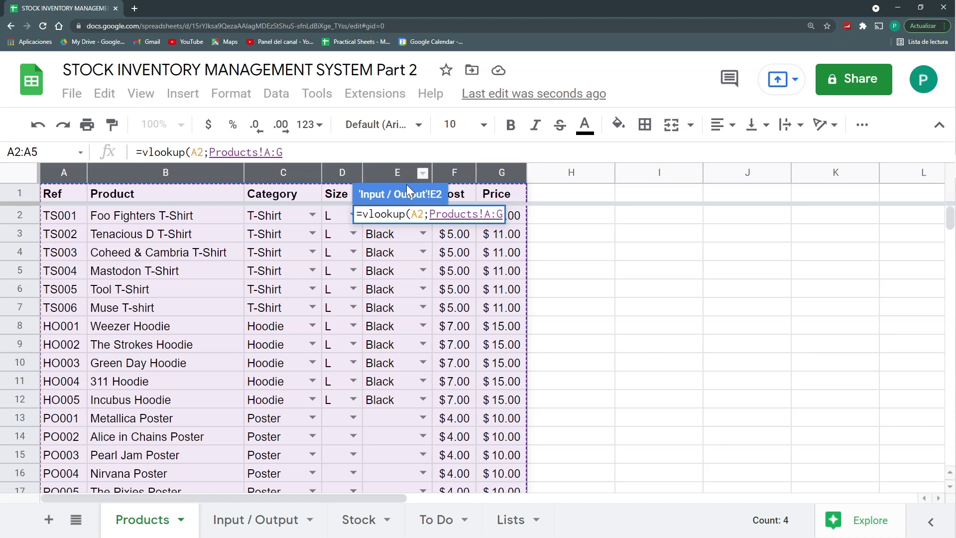
pyautogui.write(';6')
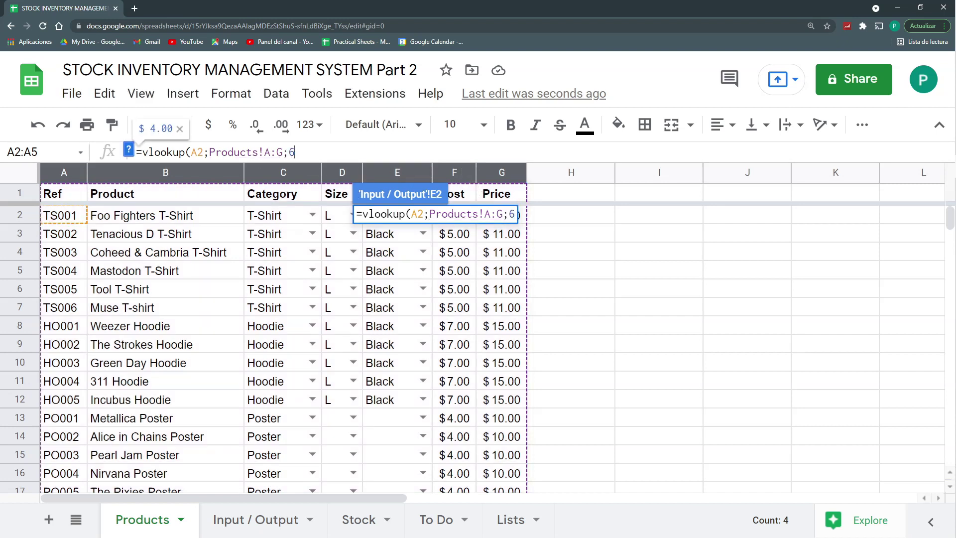
pyautogui.write(';0')
# Step: Confirm the E2 lookup and format it as an Accounting dollar amount
pyautogui.press('Return')
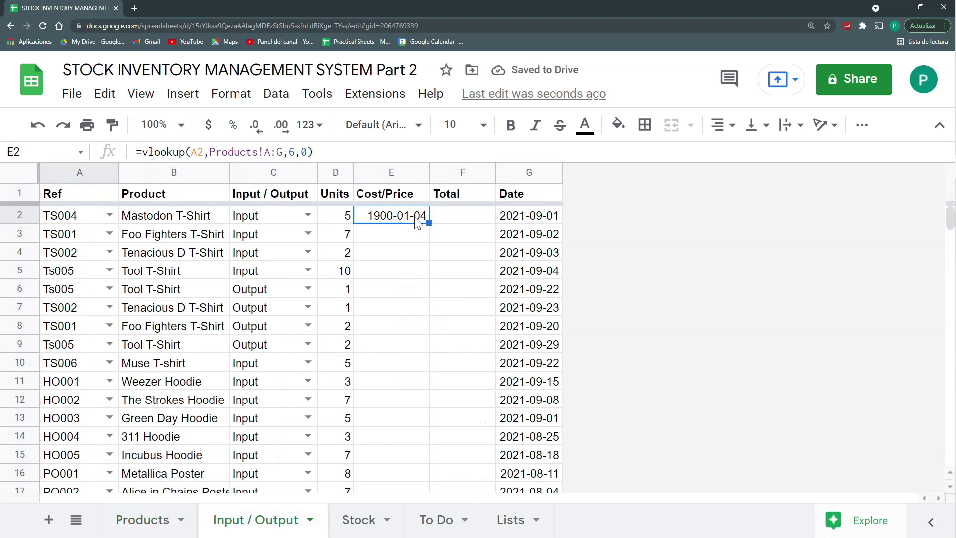
pyautogui.click(216, 99)
pyautogui.moveTo(271, 168)
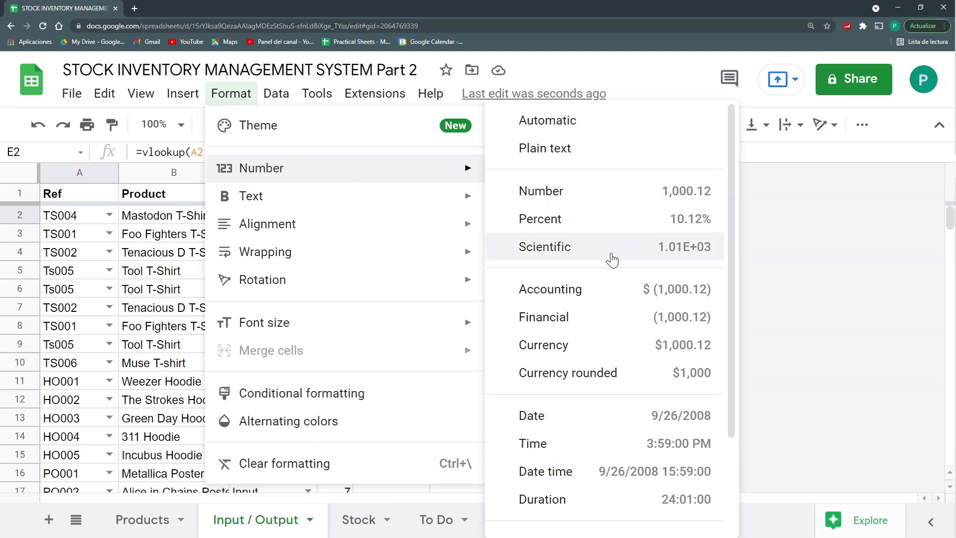
pyautogui.click(612, 289)
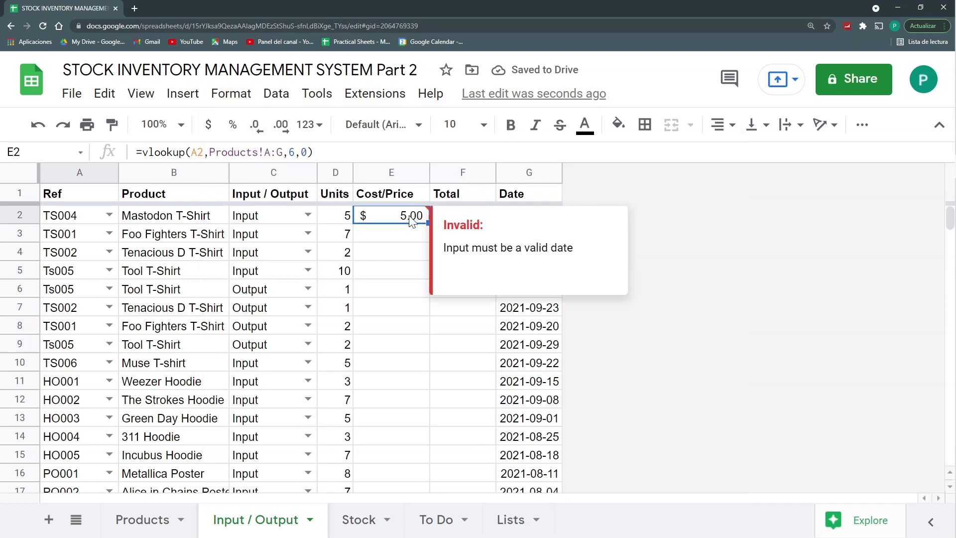
# Step: Remove the date validation rule from the Cost/Price column E
pyautogui.click(381, 172)
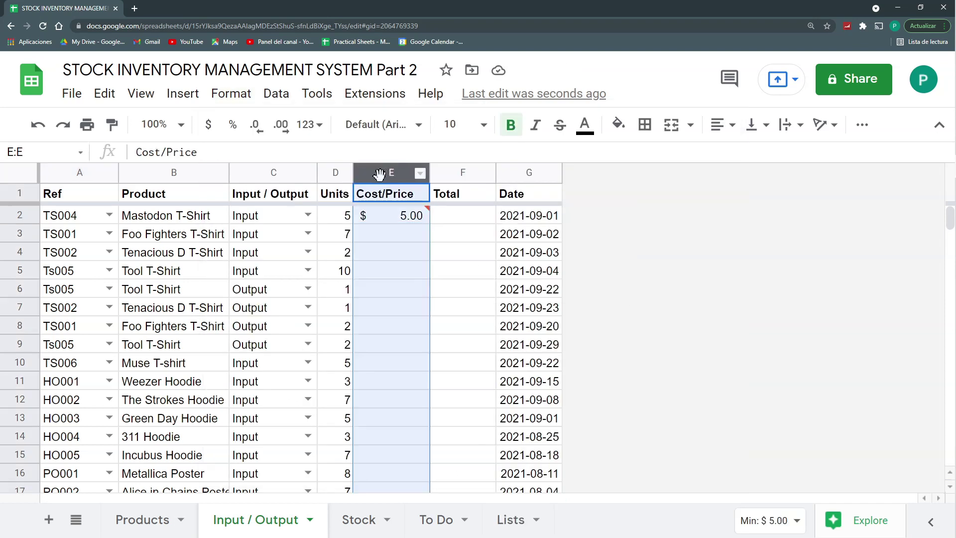
pyautogui.click(276, 94)
pyautogui.click(424, 421)
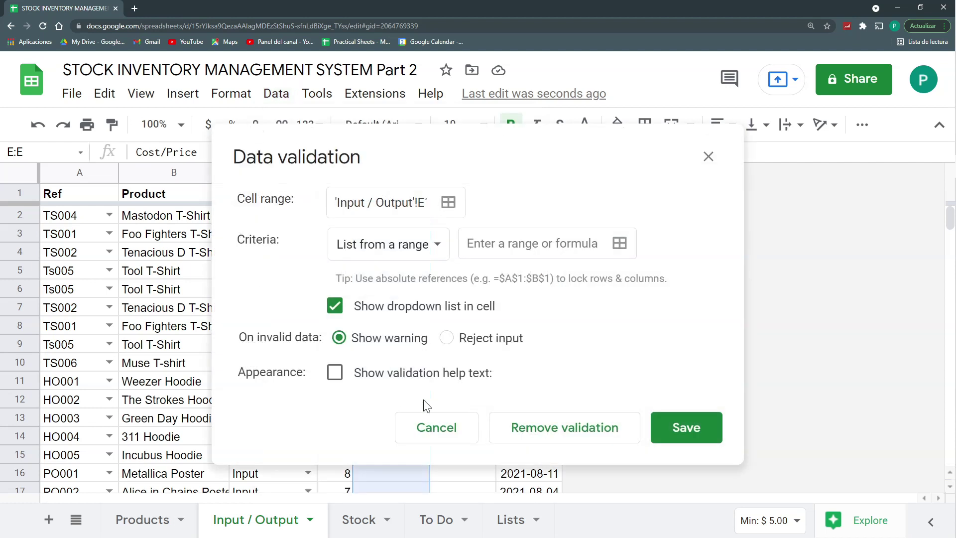
pyautogui.click(552, 427)
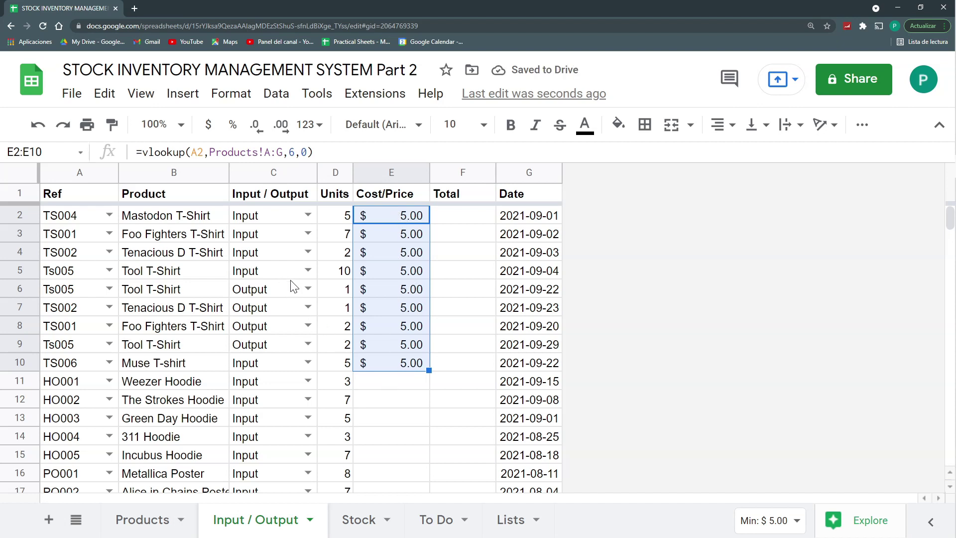
# Step: Wrap E2's lookup in IF(C2="Input"; ...) so inputs return the cost
pyautogui.click(399, 217)
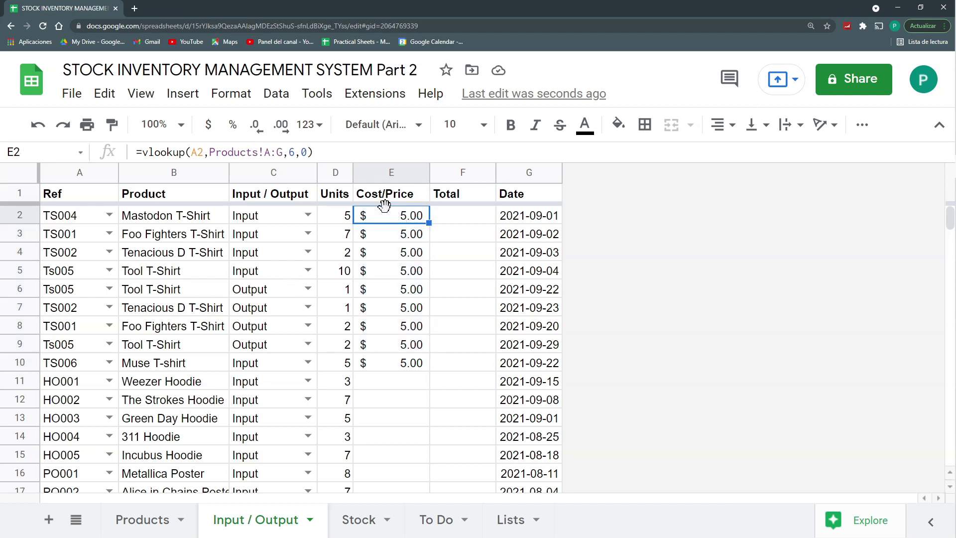
pyautogui.click(143, 152)
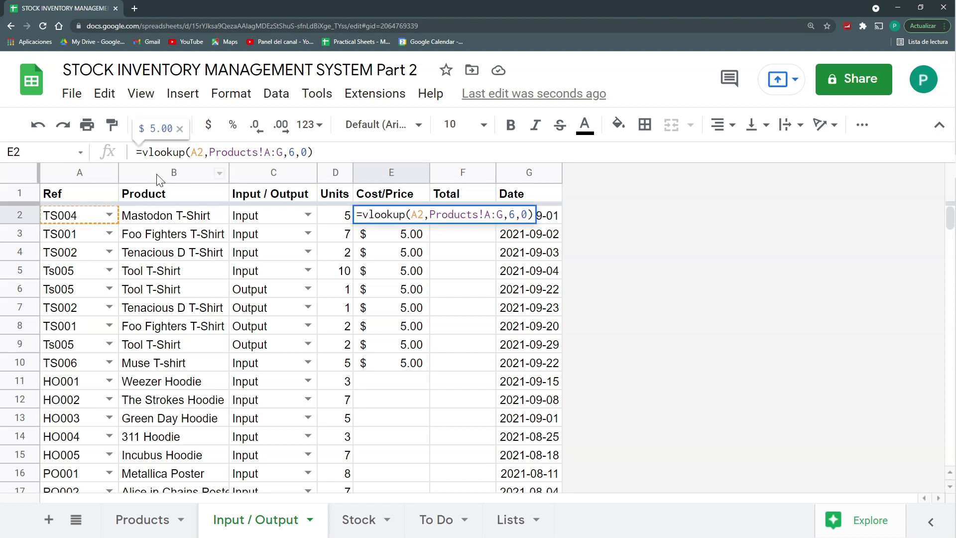
pyautogui.write('IF(')
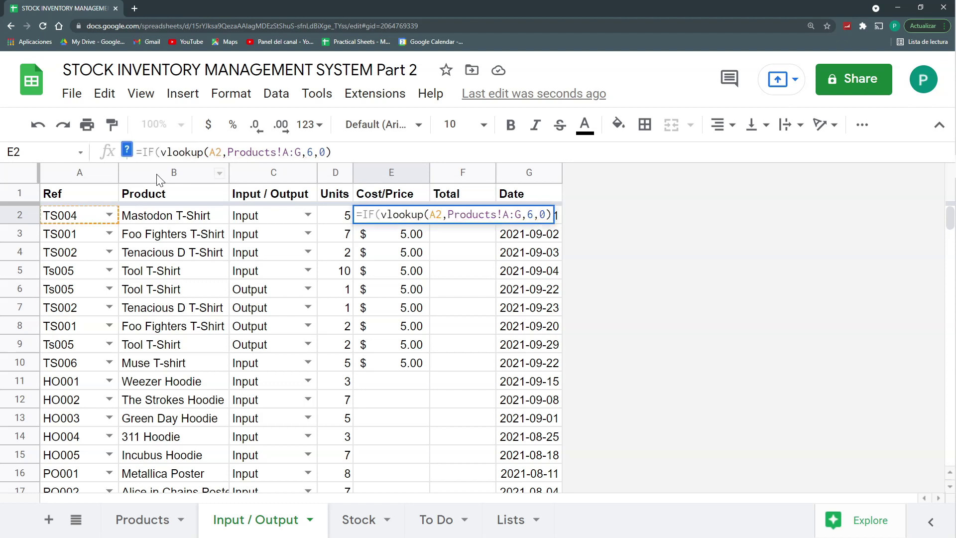
pyautogui.click(252, 220)
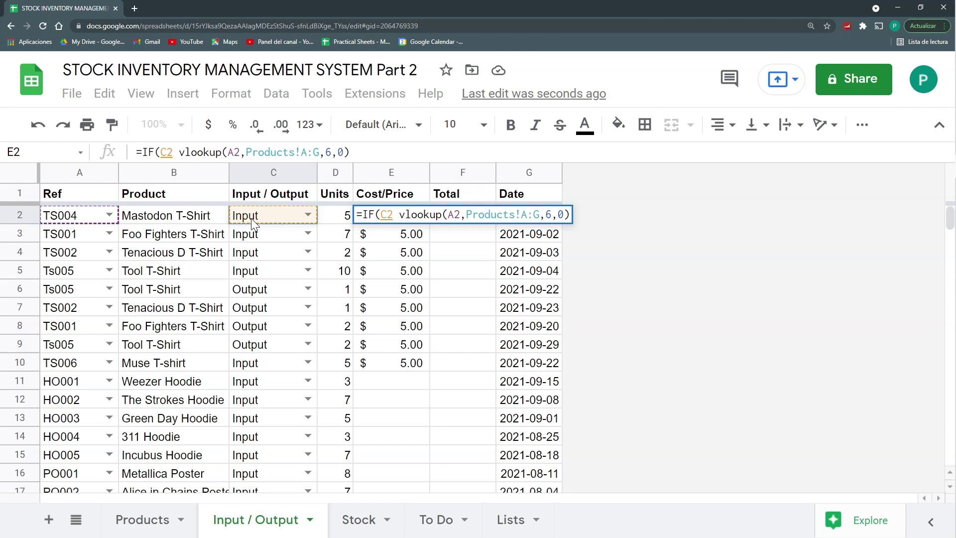
pyautogui.write('="iNPUT"')
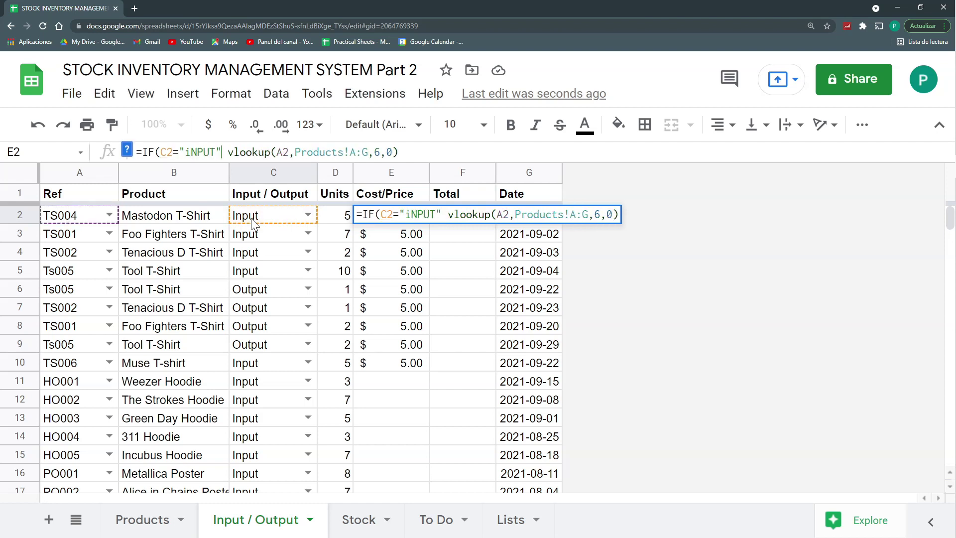
pyautogui.press('BackSpace')
pyautogui.press('BackSpace')
pyautogui.press('BackSpace')
pyautogui.press('BackSpace')
pyautogui.press('BackSpace')
pyautogui.press('BackSpace')
pyautogui.write('Input";')
pyautogui.press('Delete')
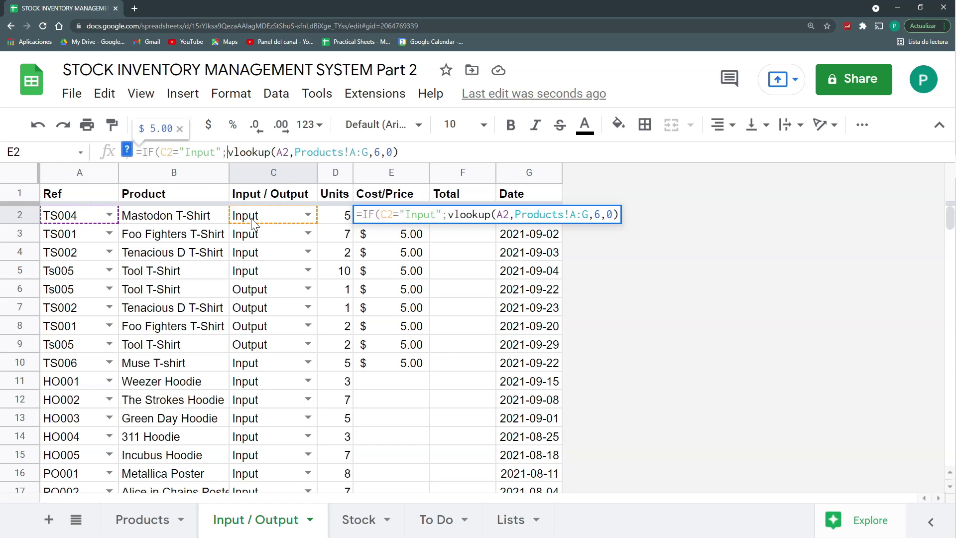
# Step: Add a second lookup returning column 7, the price, as the IF's else branch
pyautogui.hotkey('shift', 'End')
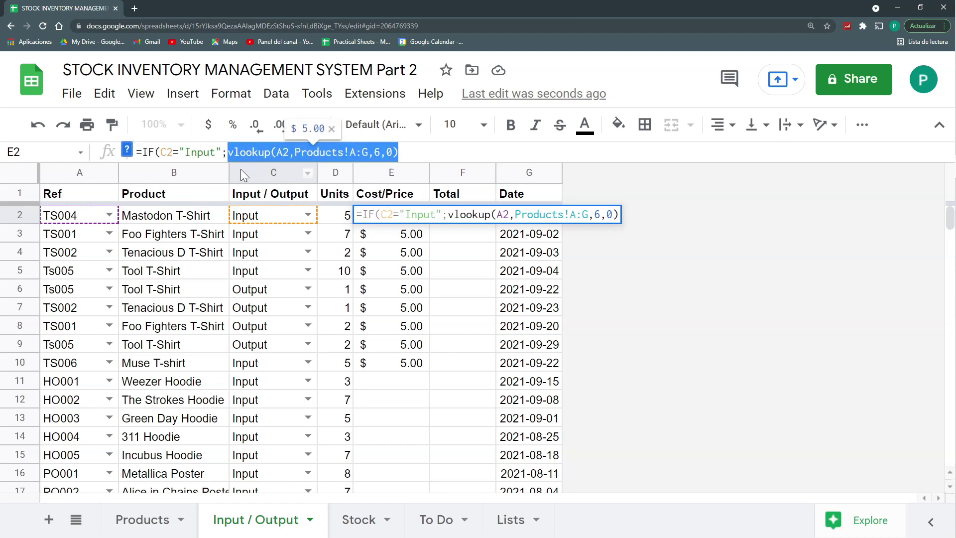
pyautogui.press('End')
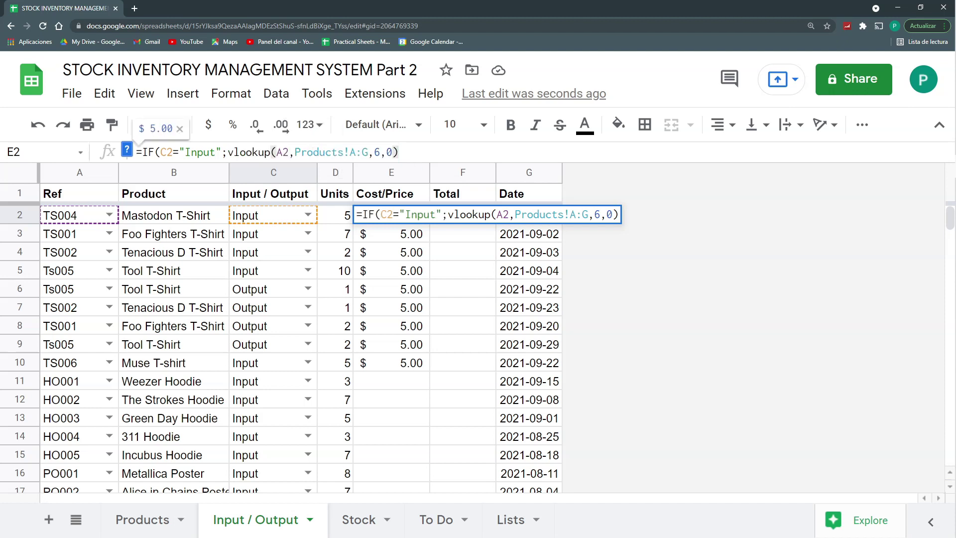
pyautogui.write(';')
pyautogui.hotkey('ctrl', 'v')
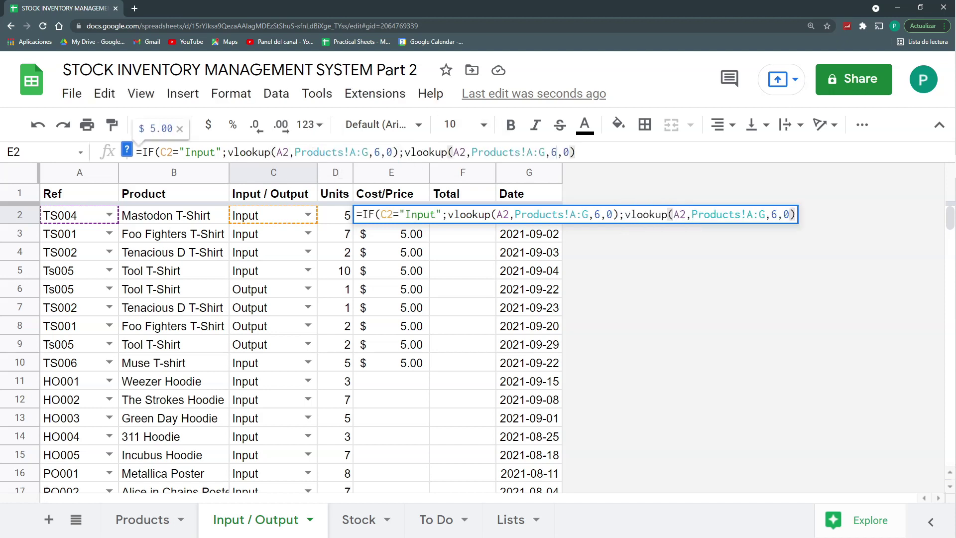
pyautogui.doubleClick(554, 152)
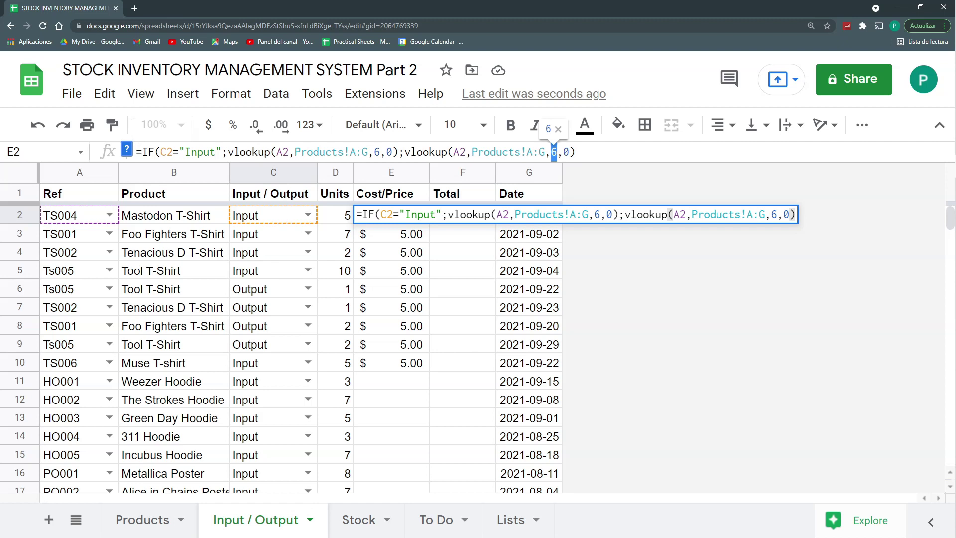
pyautogui.write('7')
pyautogui.write(')')
pyautogui.press('Return')
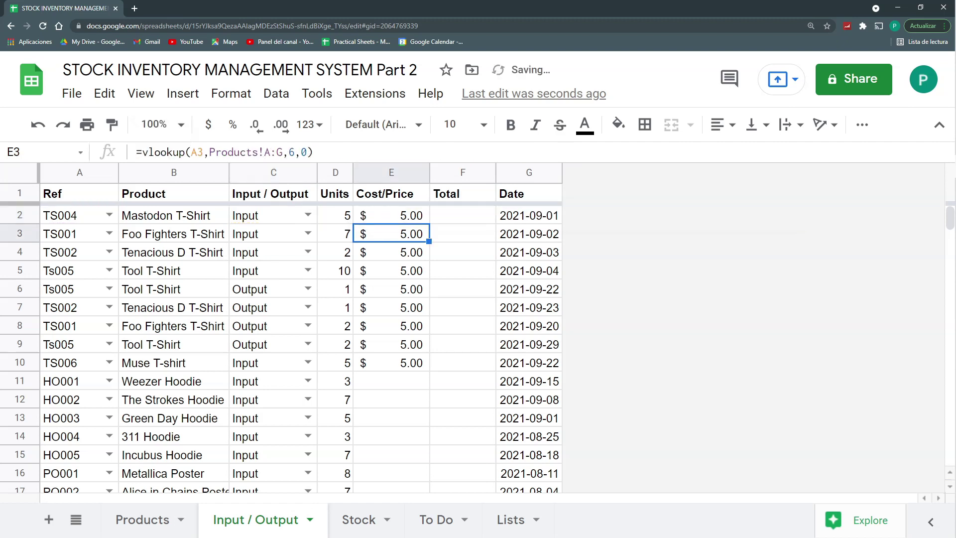
# Step: Fill the IF formula from E2 down to E12
pyautogui.click(425, 216)
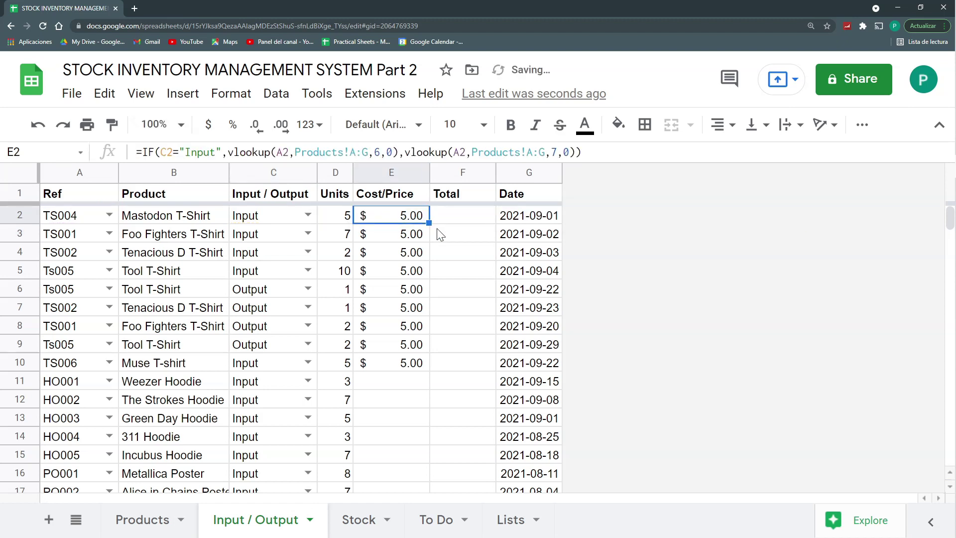
pyautogui.moveTo(431, 225); pyautogui.dragTo(430, 405)
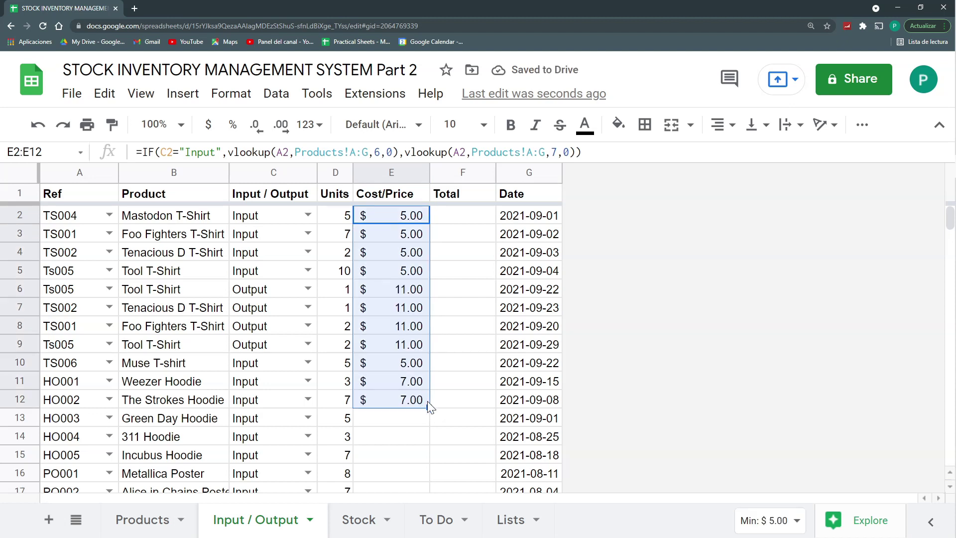
pyautogui.click(425, 401)
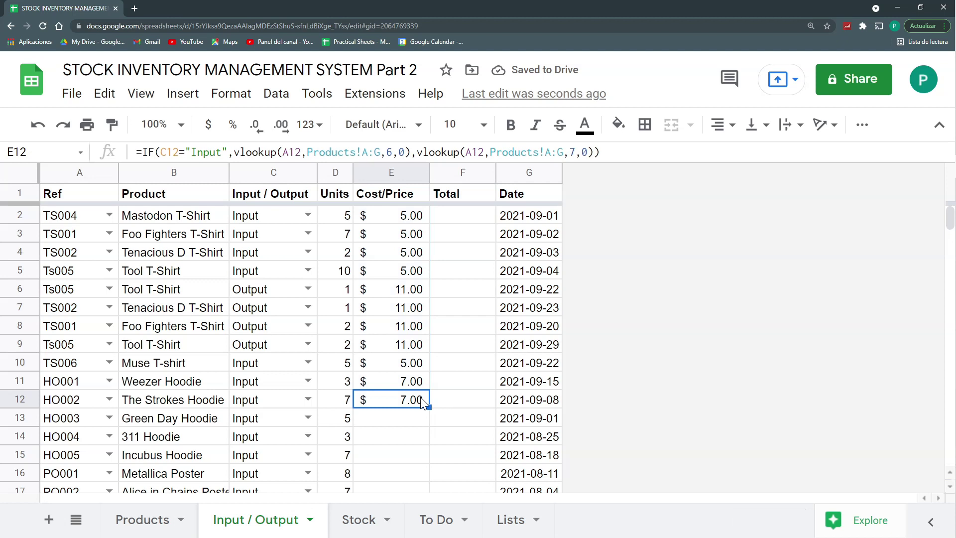
# Step: Enter =D2*E2 in F2 and copy E2's dollar formatting onto it
pyautogui.click(452, 219)
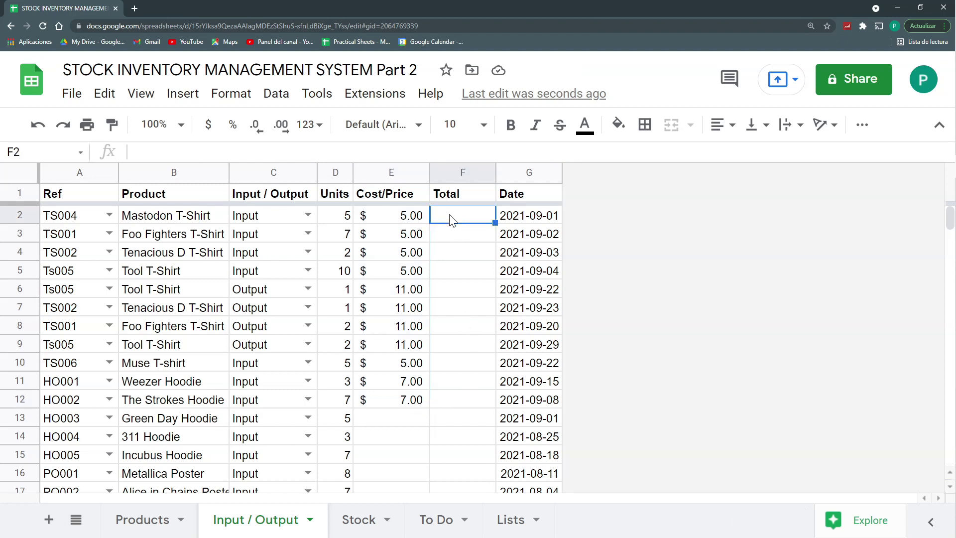
pyautogui.write('=')
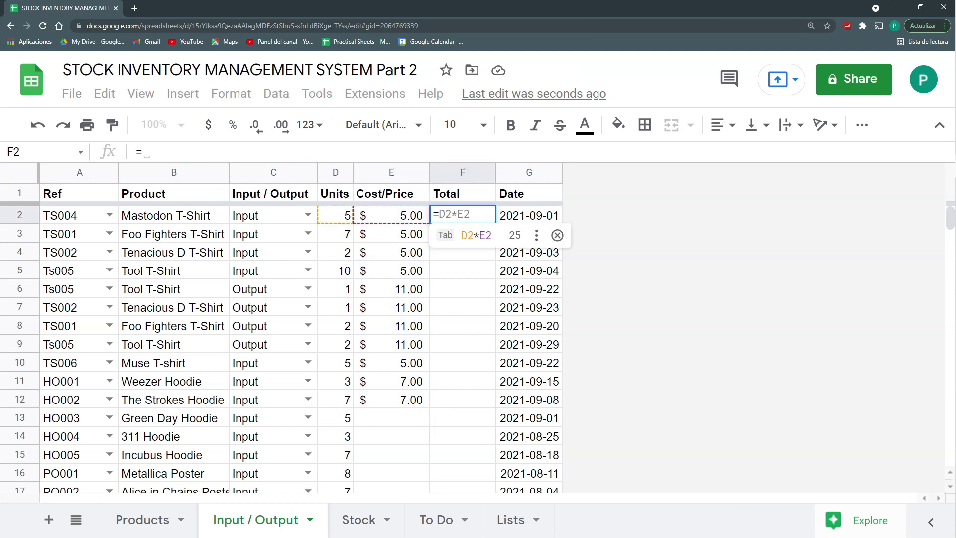
pyautogui.press('Tab')
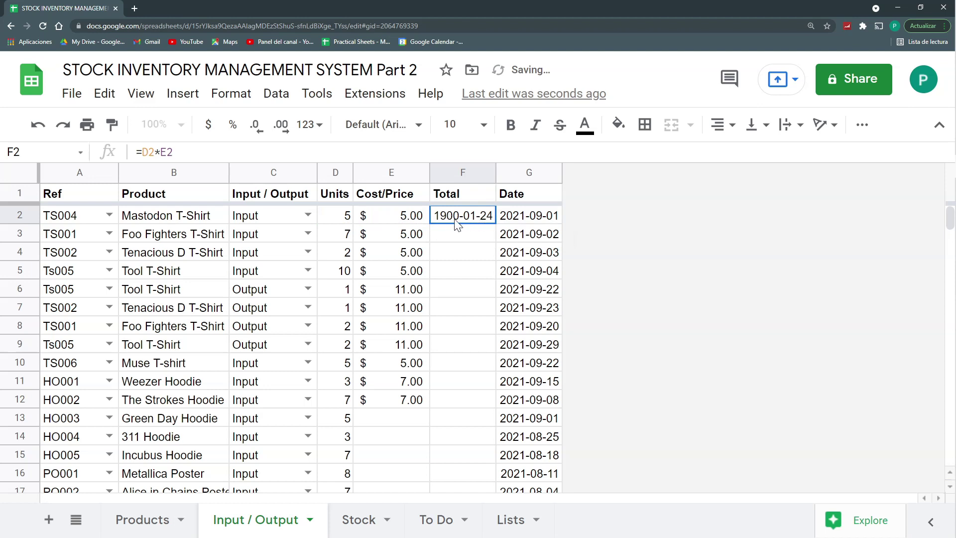
pyautogui.click(403, 222)
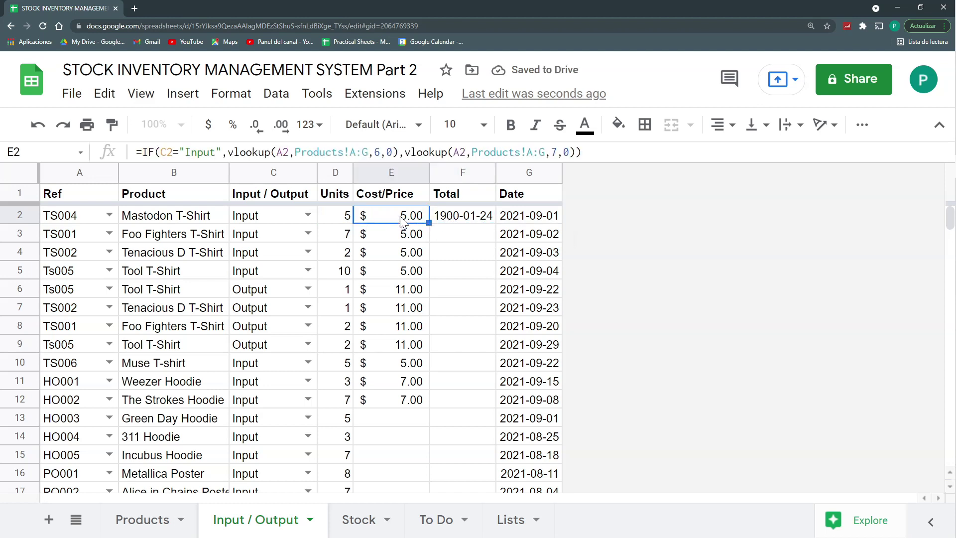
pyautogui.click(112, 124)
pyautogui.click(447, 215)
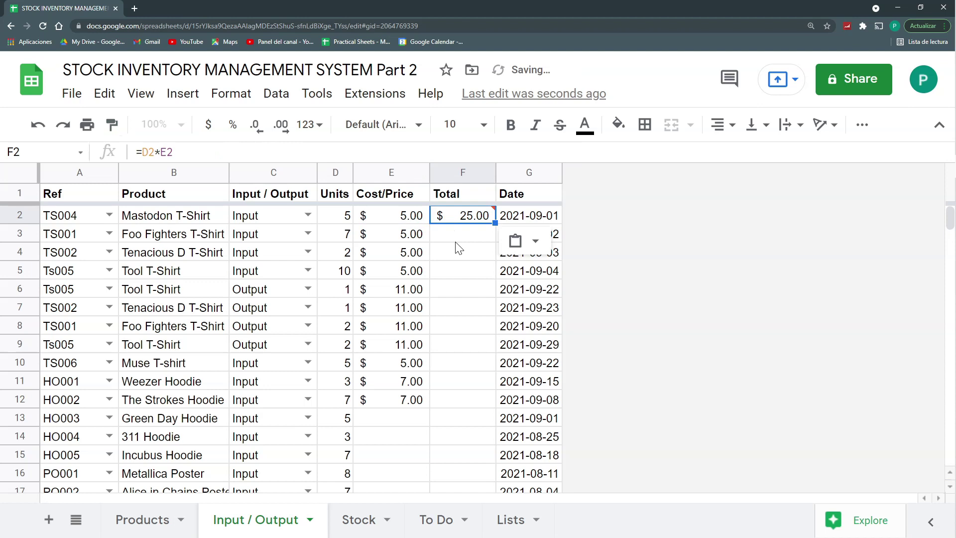
# Step: Remove column F's validation rule and fill the Total formula down to F12
pyautogui.click(449, 172)
pyautogui.click(276, 94)
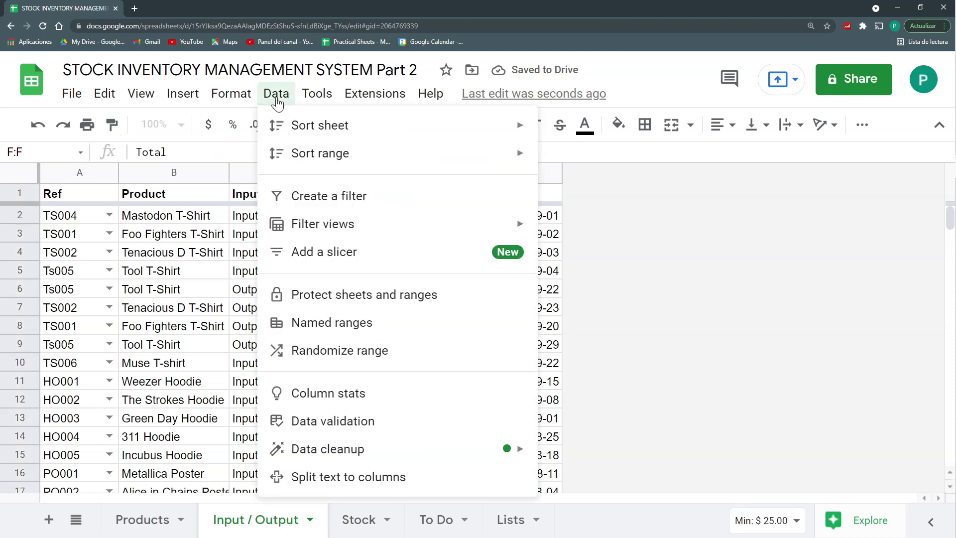
pyautogui.click(375, 420)
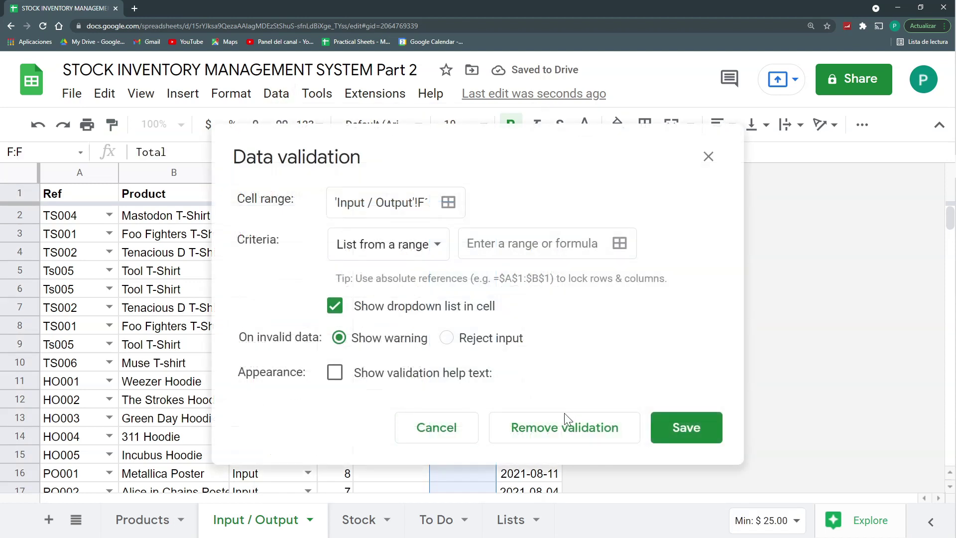
pyautogui.click(562, 437)
pyautogui.click(462, 216)
pyautogui.moveTo(496, 225); pyautogui.dragTo(497, 406)
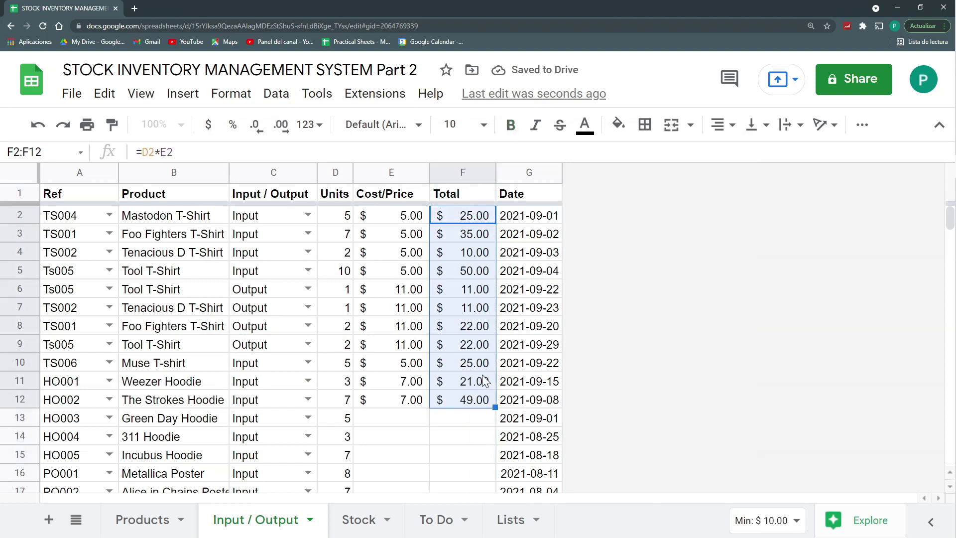
# Step: Fill the row 12 Cost/Price and Total formulas down to row 1000
pyautogui.moveTo(412, 400); pyautogui.dragTo(443, 400)
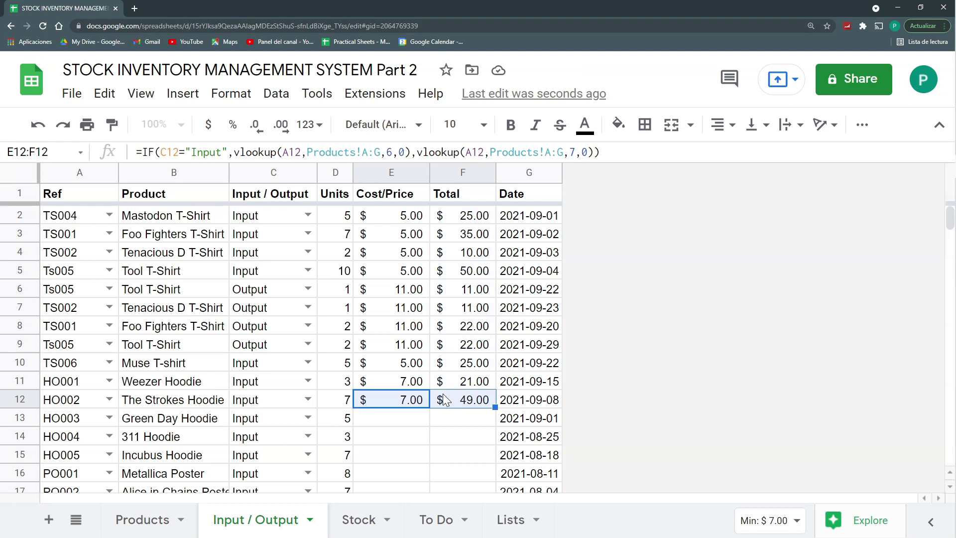
pyautogui.hotkey('ctrl', 'shift', 'Down')
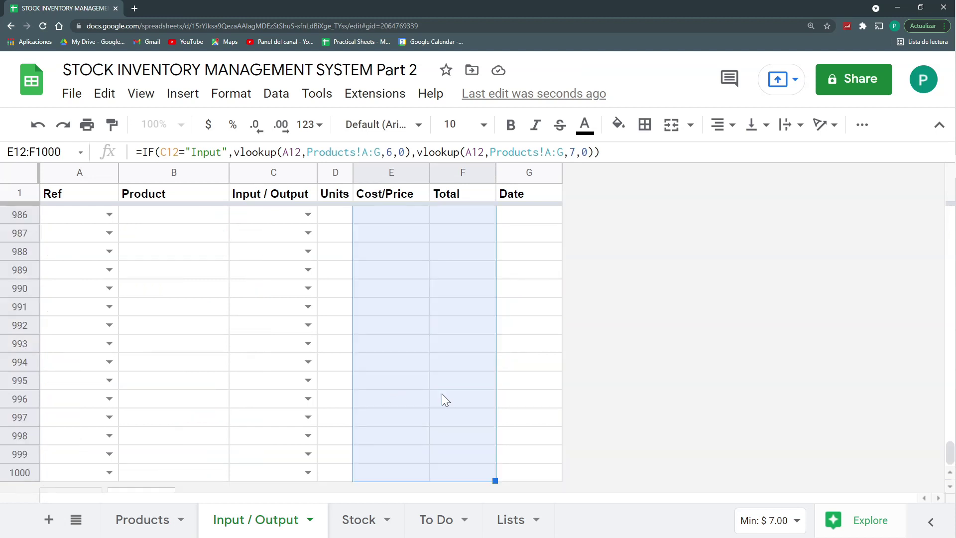
pyautogui.hotkey('ctrl', 'd')
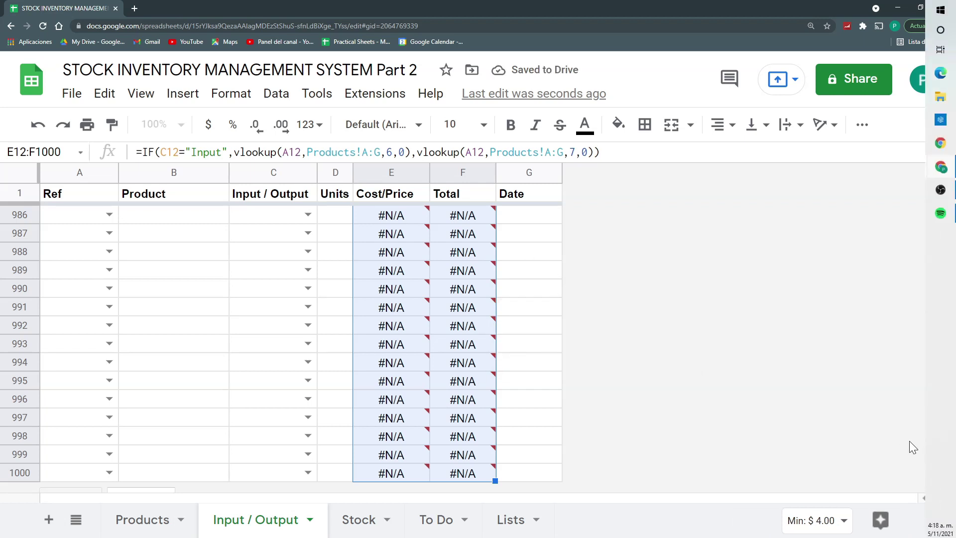
pyautogui.moveTo(950, 451); pyautogui.dragTo(949, 219)
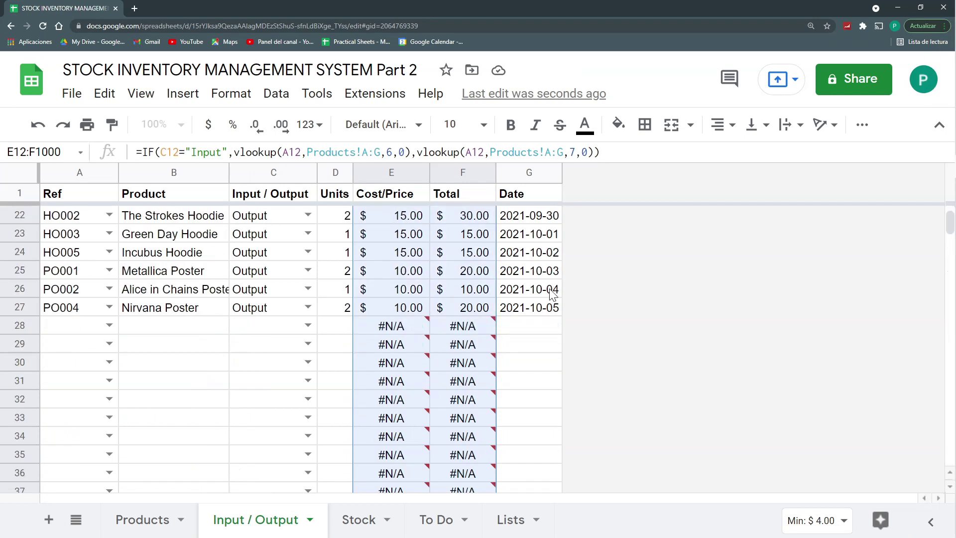
pyautogui.scroll(1, 479, 296)
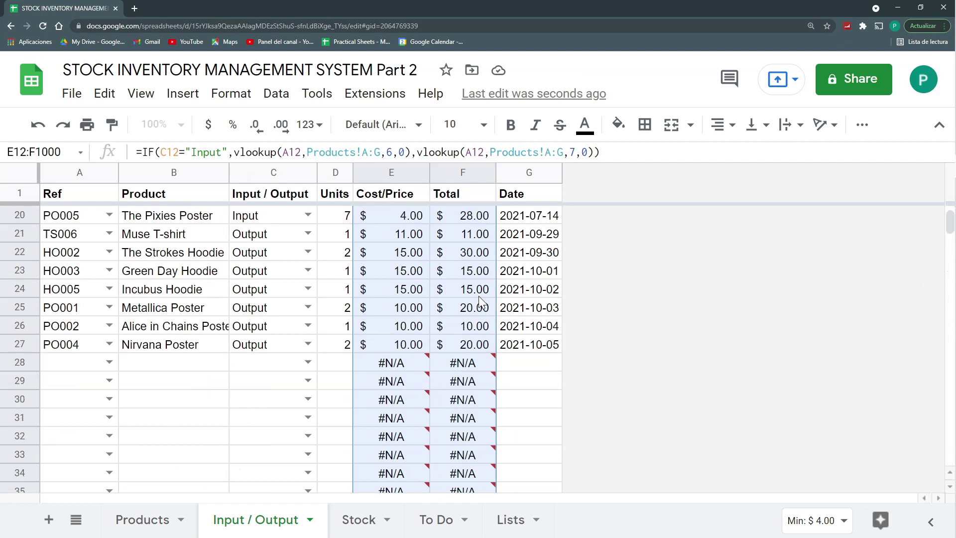
# Step: Inspect E27, B27's formula, and the #N/A cells in the empty rows below
pyautogui.click(398, 347)
pyautogui.press('Down')
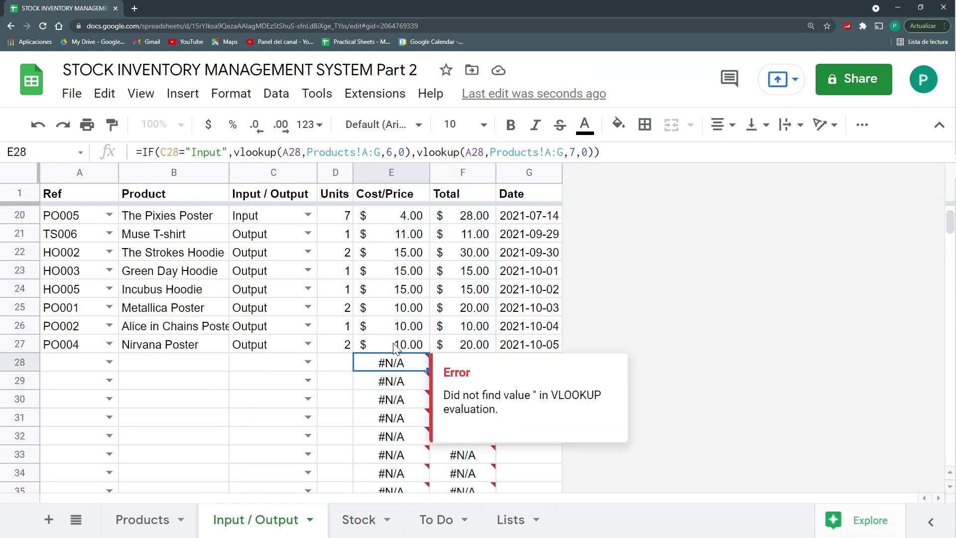
pyautogui.press('Up')
pyautogui.click(166, 347)
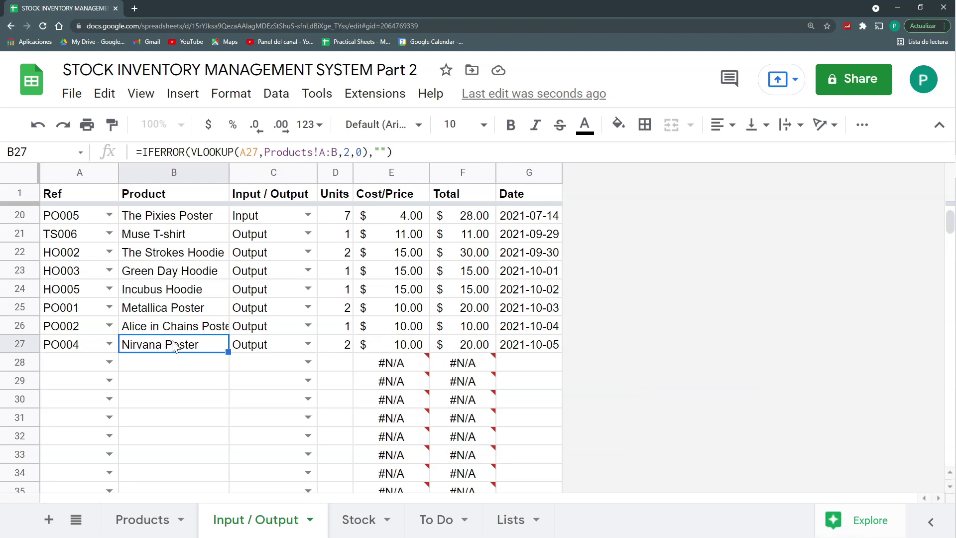
pyautogui.click(396, 344)
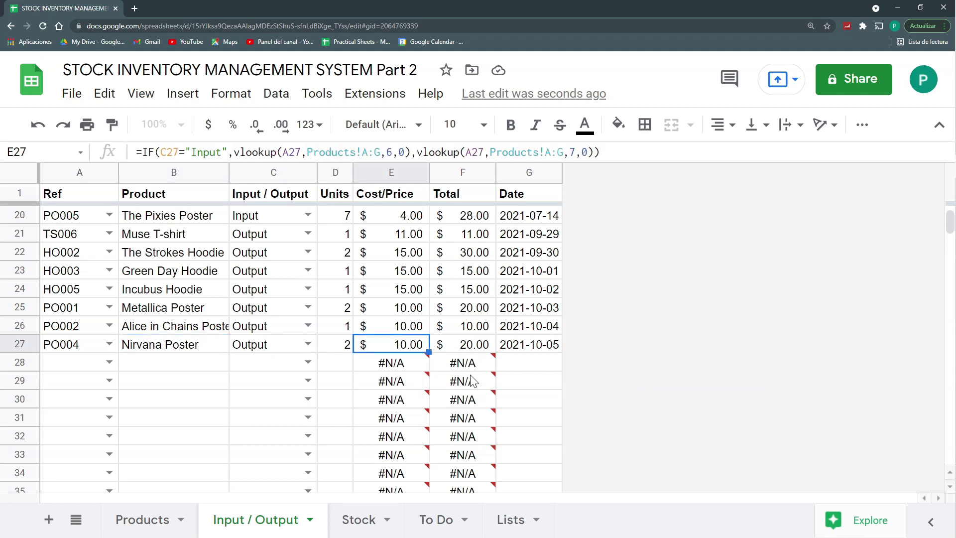
pyautogui.moveTo(468, 374)
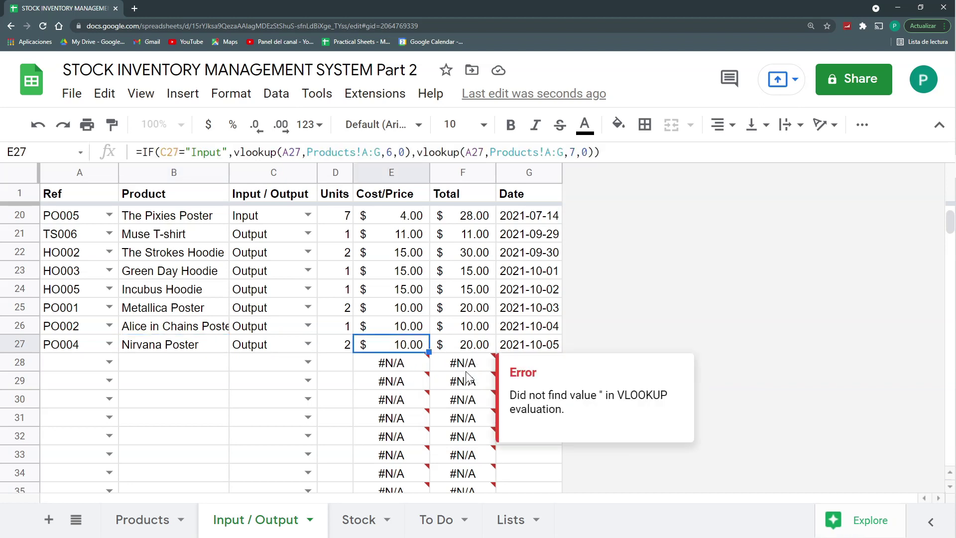
pyautogui.scroll(6, 468, 378)
# Step: Wrap E2's Cost/Price formula in IFERROR(...;"") so errors show blank
pyautogui.click(391, 215)
pyautogui.click(141, 152)
pyautogui.write('i')
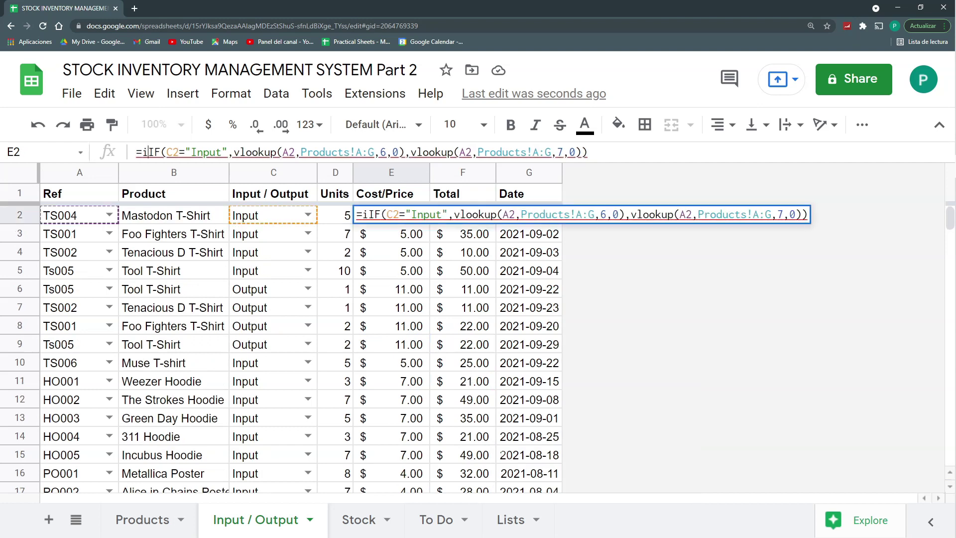
pyautogui.write('f')
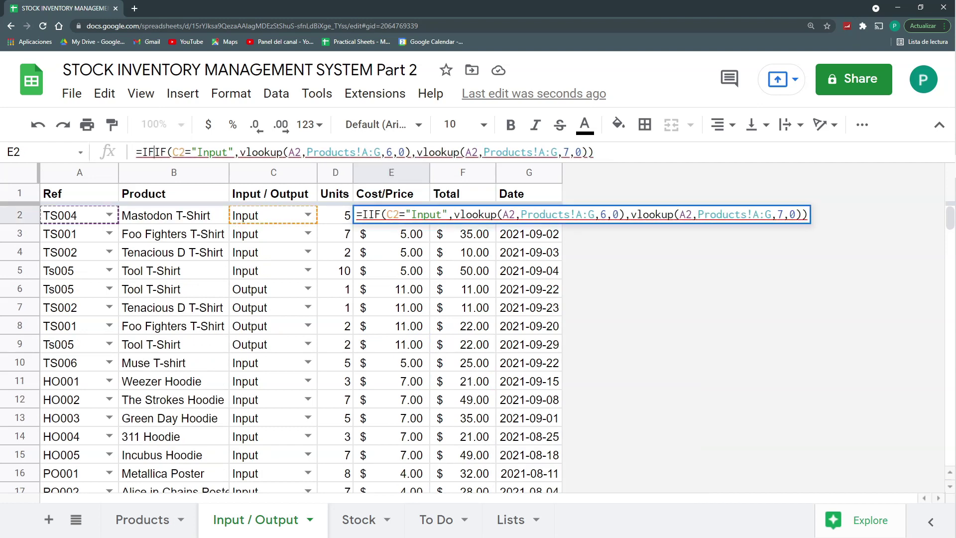
pyautogui.write('ERROR(')
pyautogui.press('End')
pyautogui.write(')')
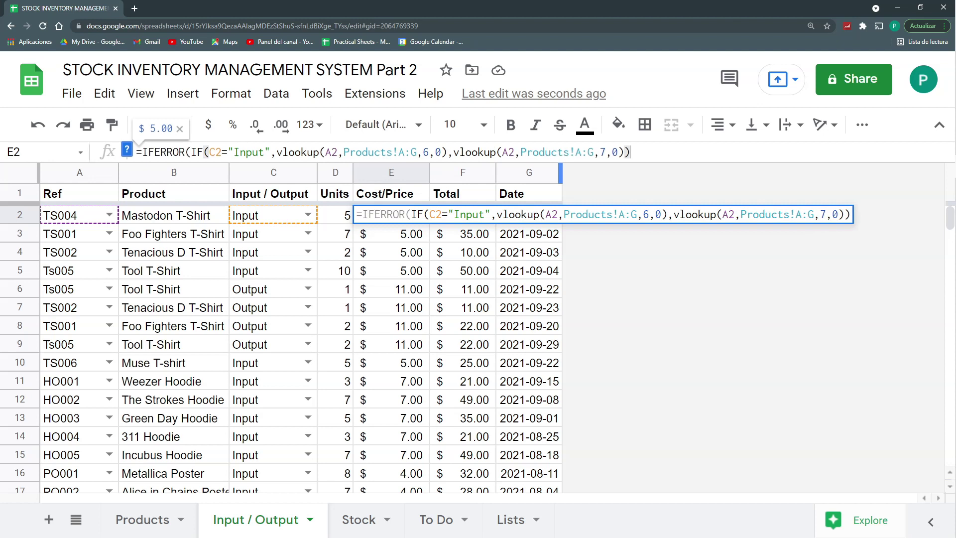
pyautogui.write(';""')
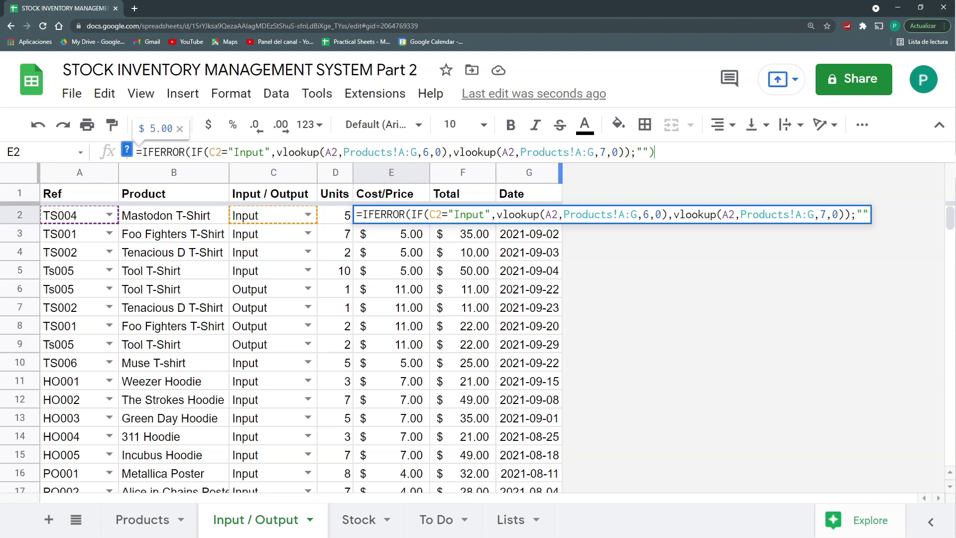
pyautogui.press('Return')
# Step: Fill the new cost formula down to row 30 and check totals in rows 28–30
pyautogui.click(420, 219)
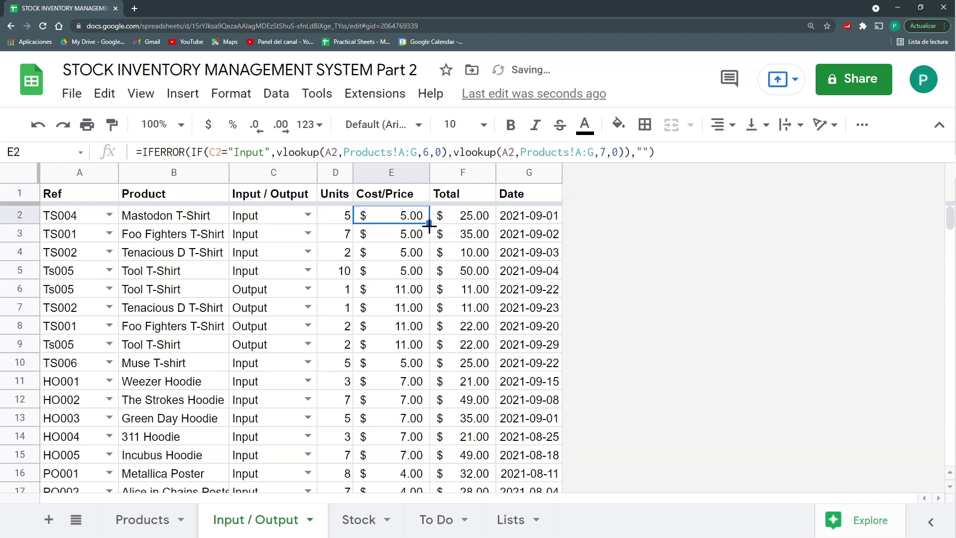
pyautogui.moveTo(429, 225); pyautogui.dragTo(408, 416)
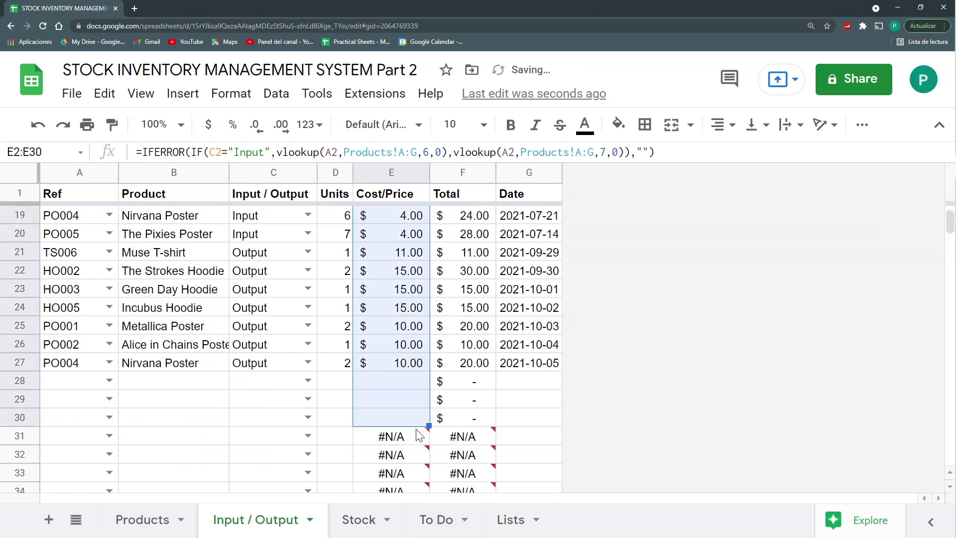
pyautogui.click(391, 381)
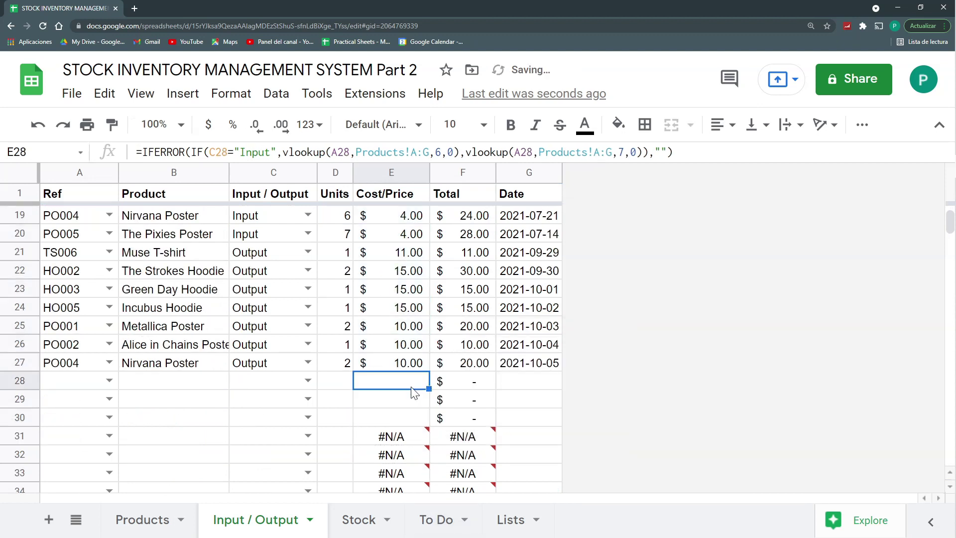
pyautogui.moveTo(467, 381); pyautogui.dragTo(468, 420)
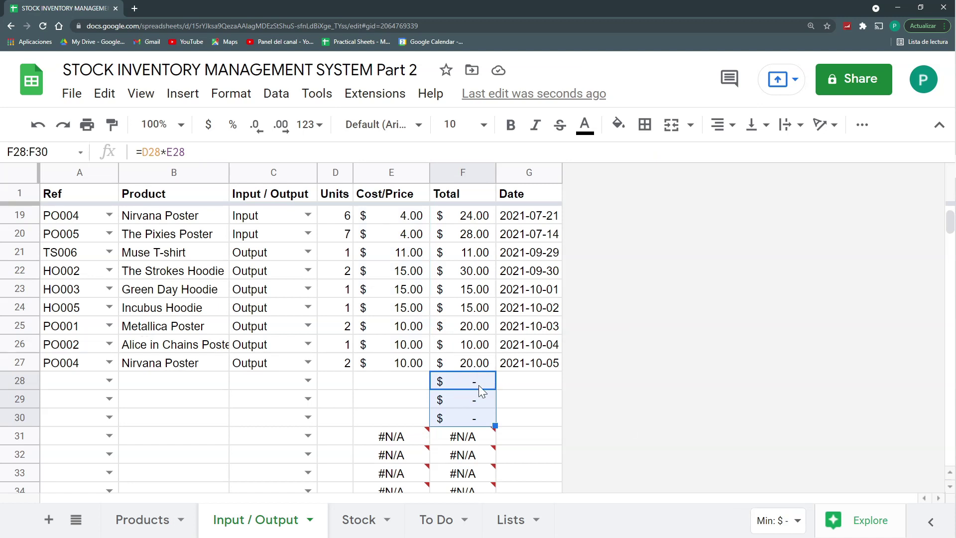
pyautogui.scroll(6, 479, 384)
# Step: Change F2 to =IF(A2="";"";D2*E2) so an empty Ref gives a blank total
pyautogui.click(483, 219)
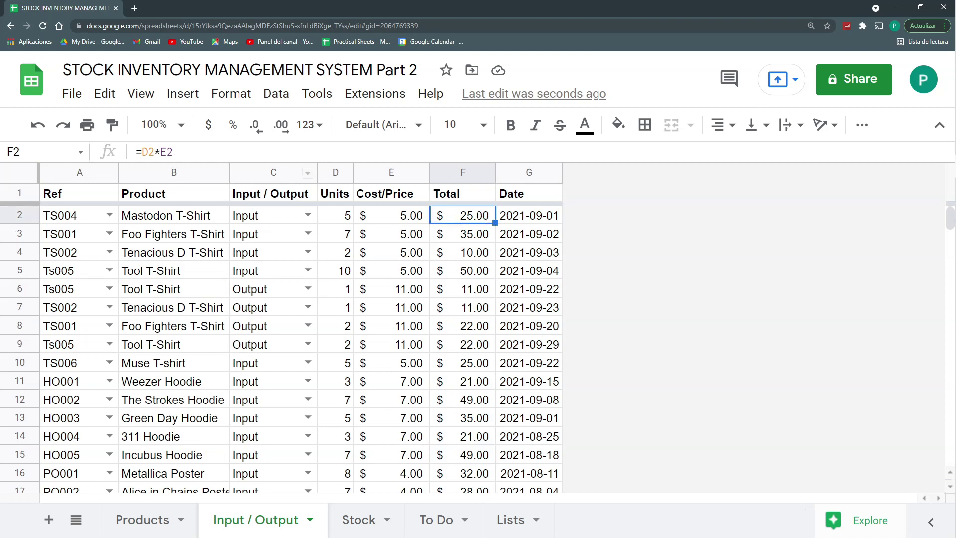
pyautogui.scroll(-2, 475, 244)
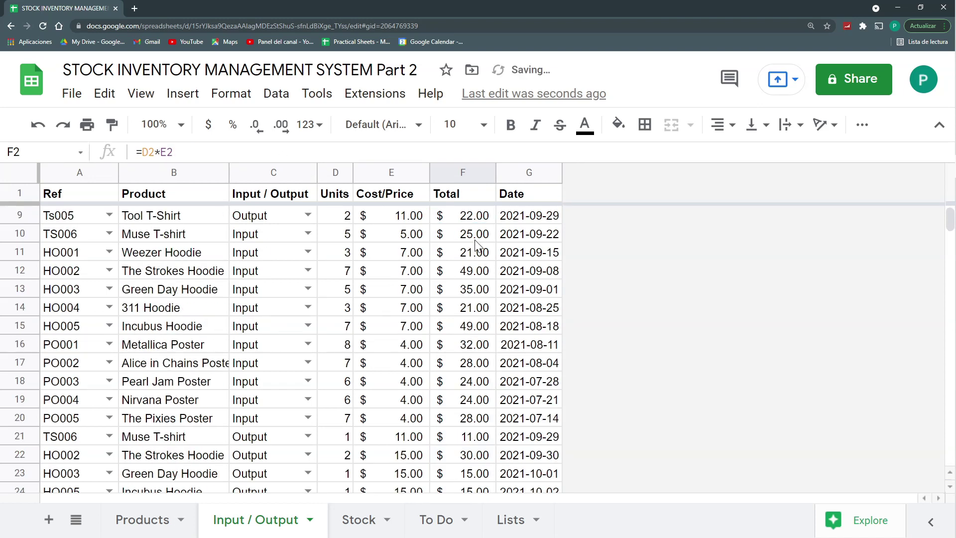
pyautogui.scroll(2, 476, 244)
pyautogui.scroll(-6, 476, 244)
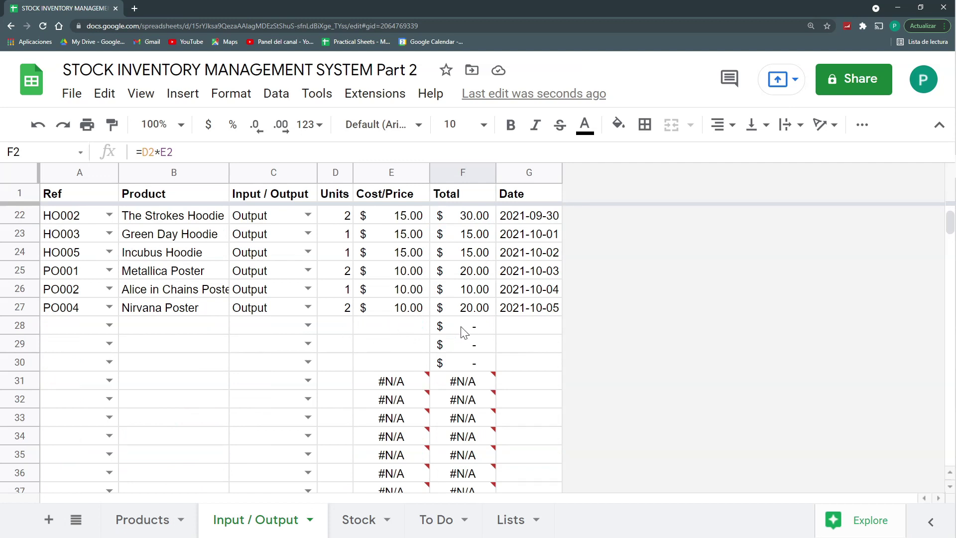
pyautogui.scroll(7, 475, 329)
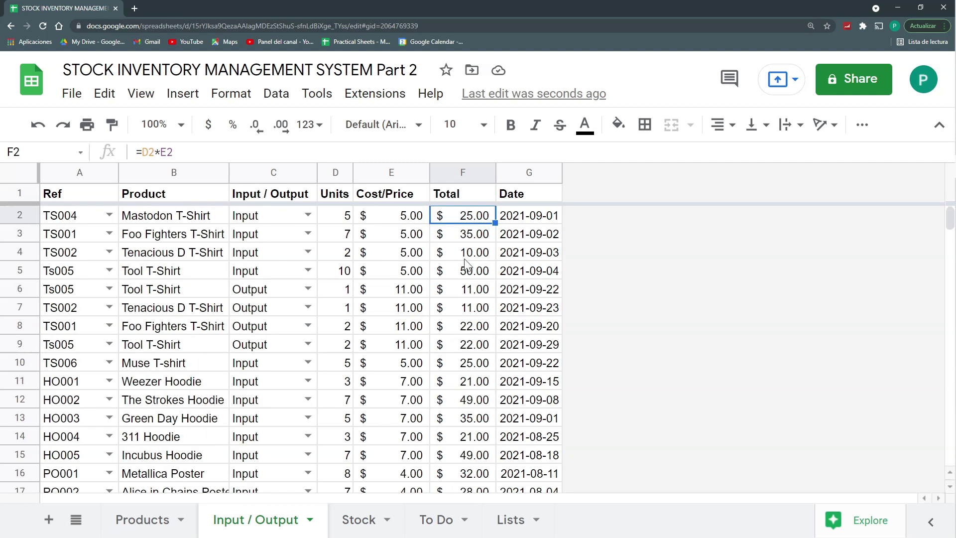
pyautogui.press('Return')
pyautogui.press('Home')
pyautogui.press('Right')
pyautogui.write('IF(')
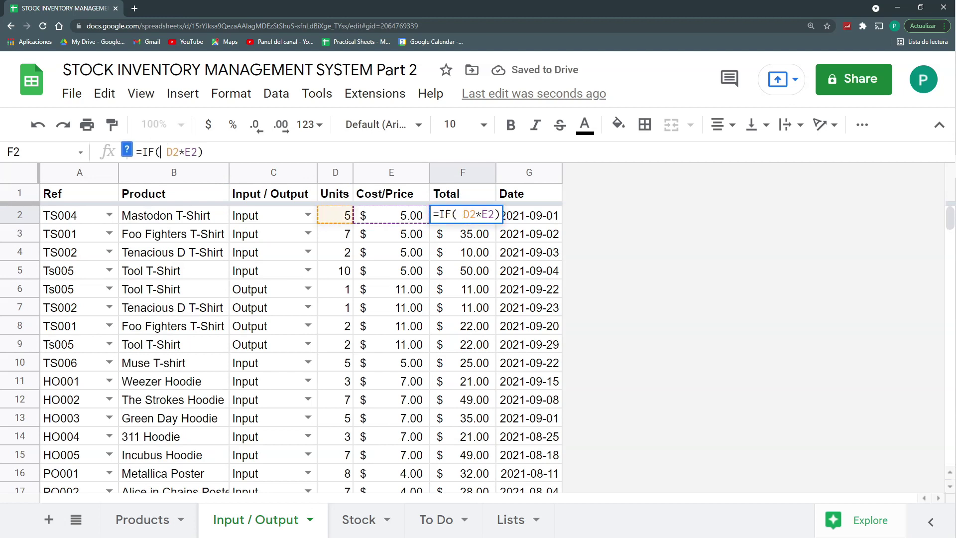
pyautogui.click(91, 221)
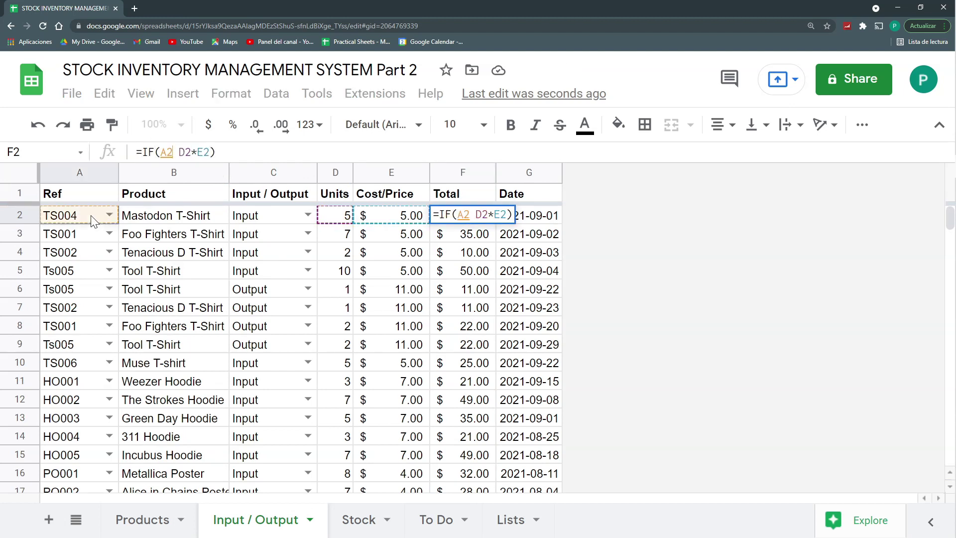
pyautogui.write('=""')
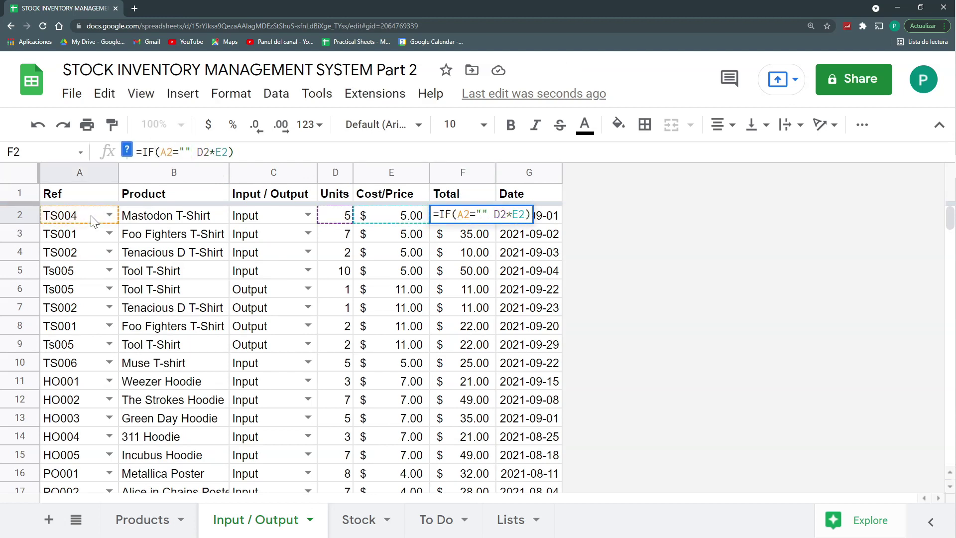
pyautogui.write(';""')
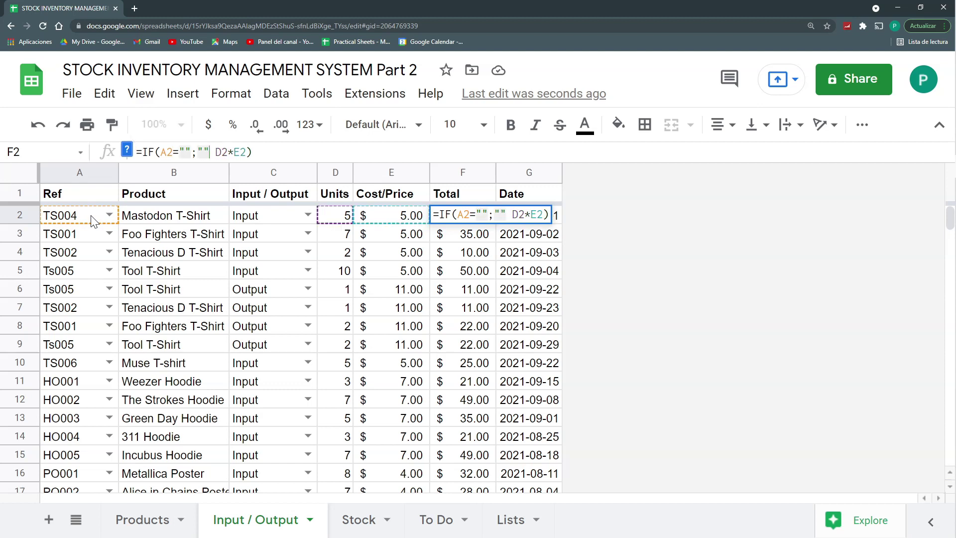
pyautogui.write(';')
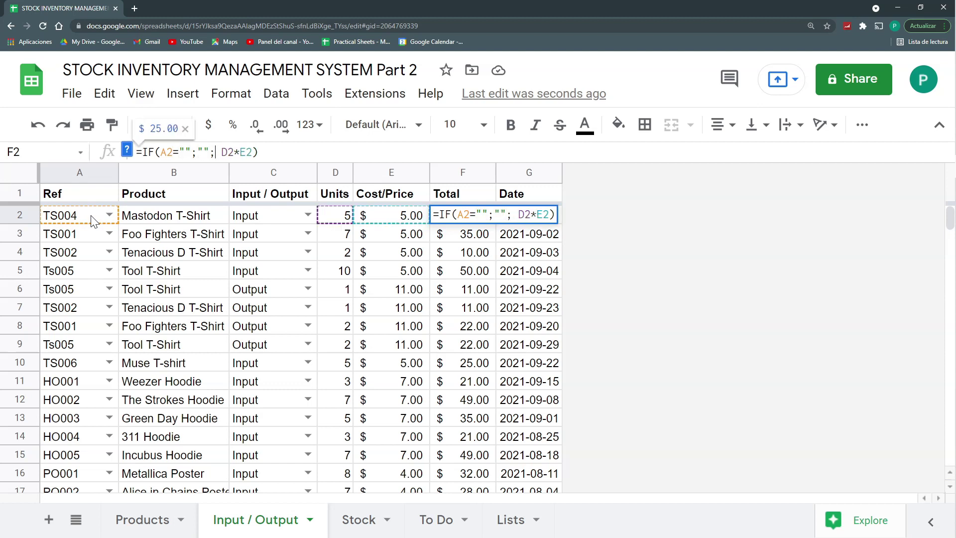
pyautogui.press('Return')
# Step: Paste the new Total formula down F2:F30 and select E30:F30
pyautogui.click(485, 216)
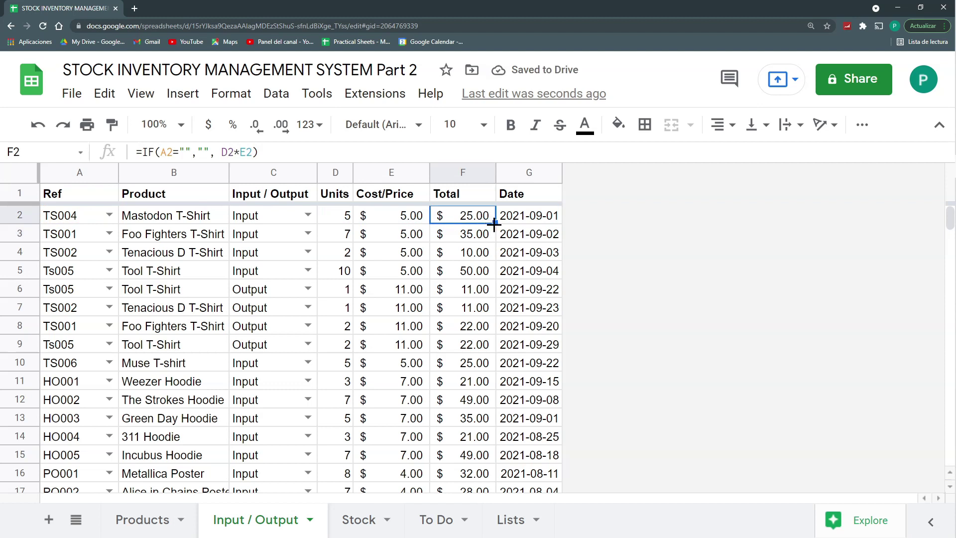
pyautogui.keyDown('shift'); pyautogui.click(486, 459); pyautogui.keyUp('shift')
pyautogui.hotkey('ctrl', 'v')
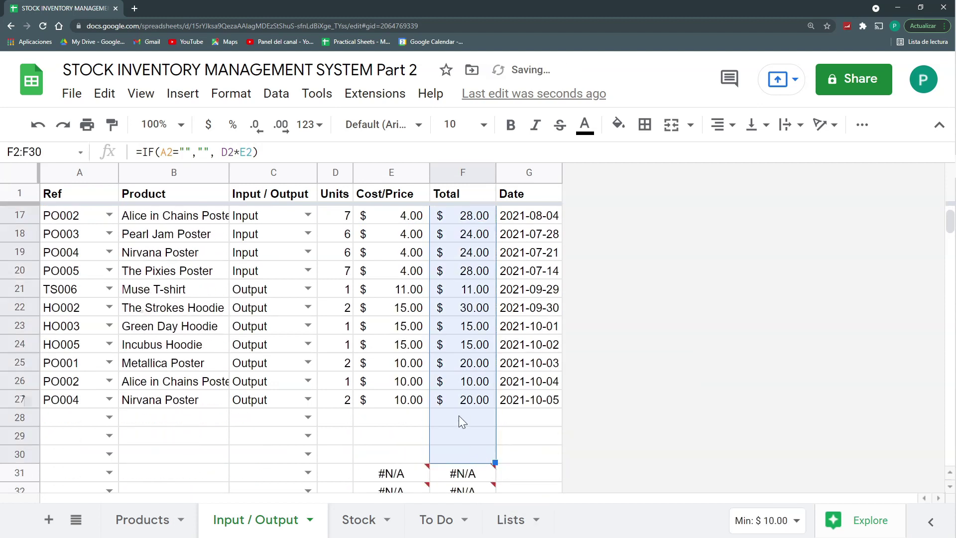
pyautogui.click(399, 454)
pyautogui.keyDown('shift'); pyautogui.click(457, 458); pyautogui.keyUp('shift')
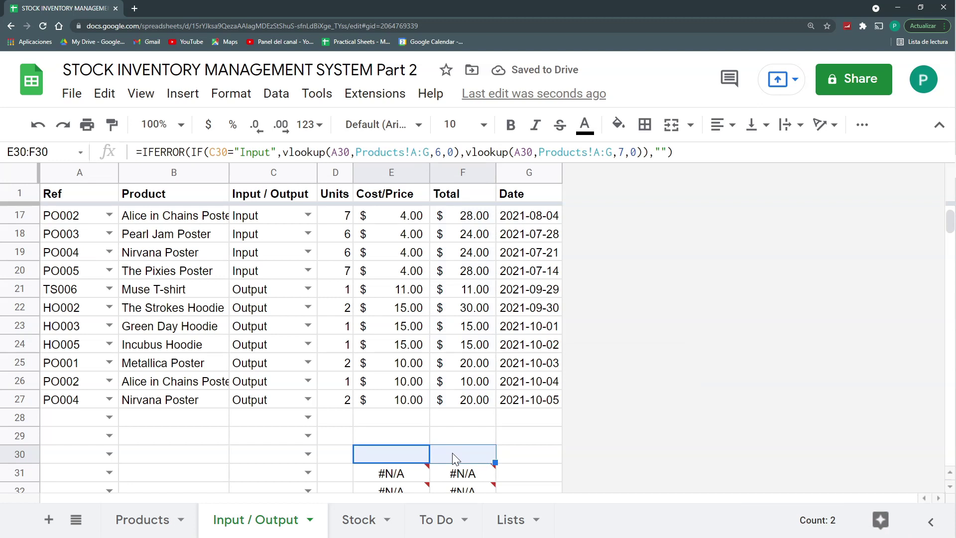
# Step: Paste the row 30 Cost/Price and Total formulas down through row 1000
pyautogui.hotkey('ctrl', 'shift', 'Down')
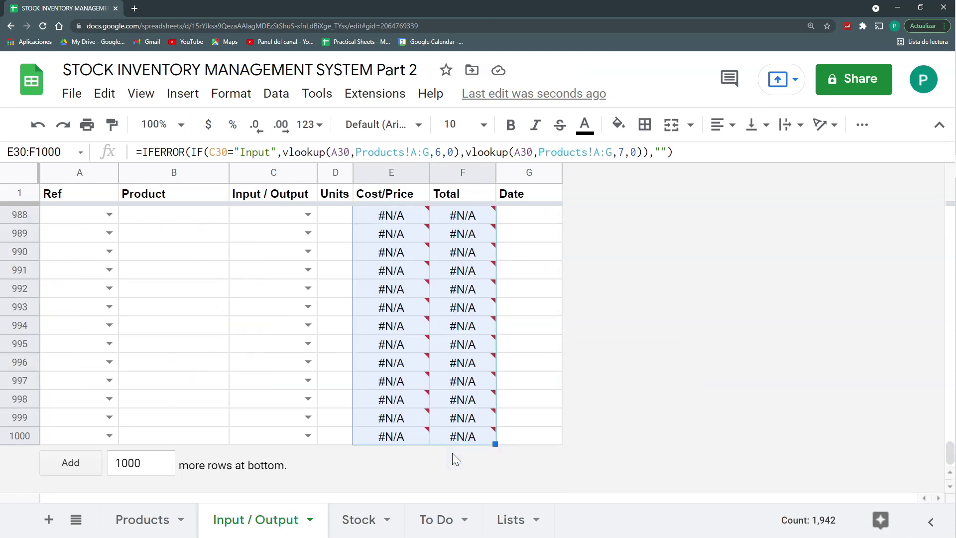
pyautogui.hotkey('ctrl', 'v')
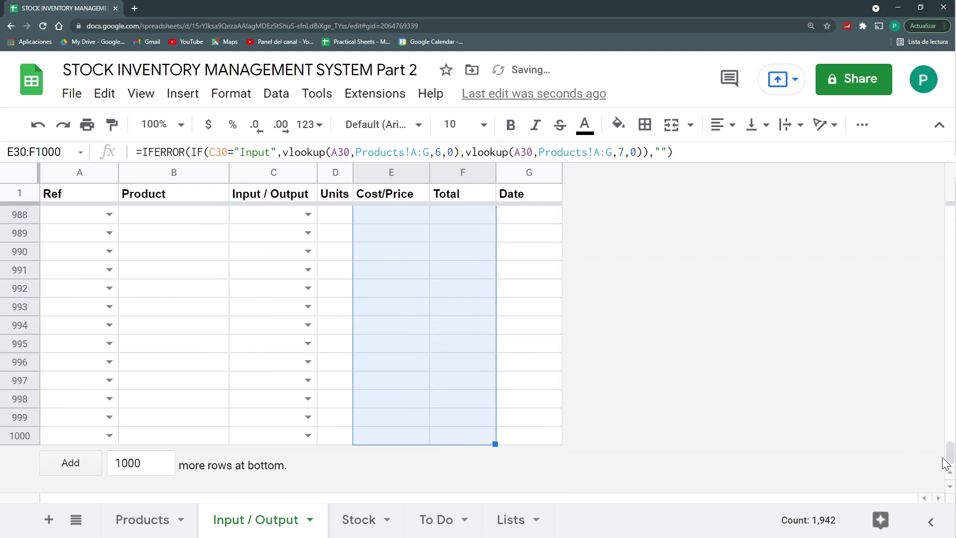
pyautogui.moveTo(944, 463); pyautogui.dragTo(945, 214)
pyautogui.scroll(-4, 361, 305)
pyautogui.scroll(2, 361, 304)
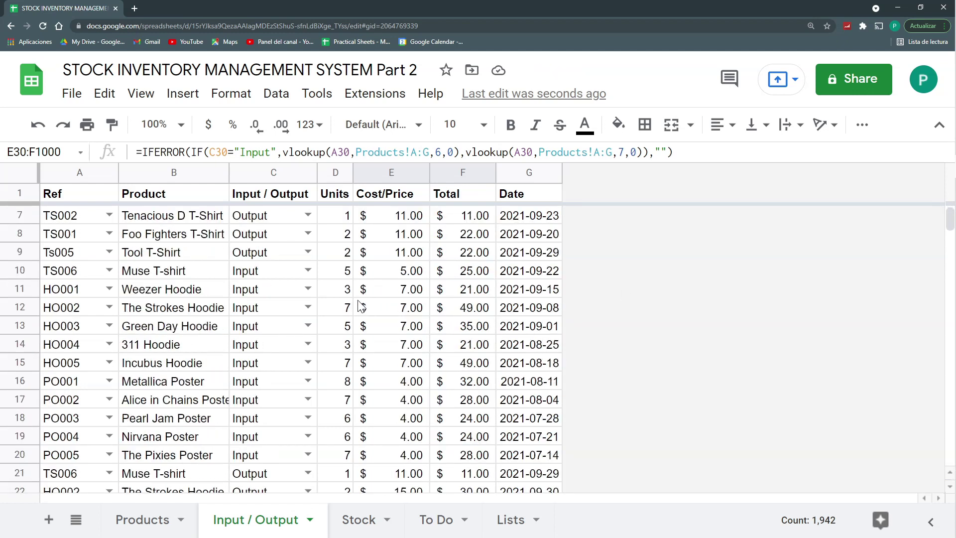
# Step: Auto-fit column B to the product names, then insert a column after Stock headed '$' in F1
pyautogui.doubleClick(227, 172)
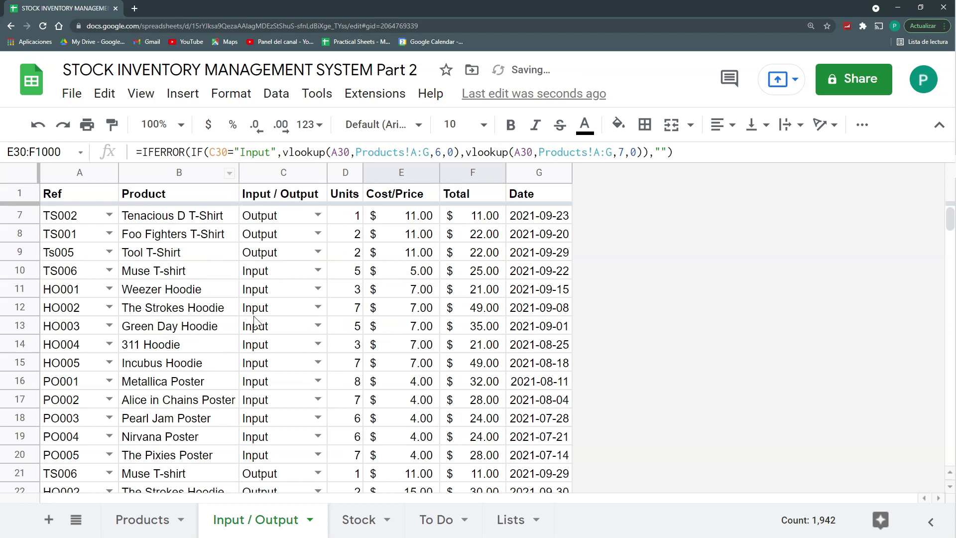
pyautogui.click(358, 523)
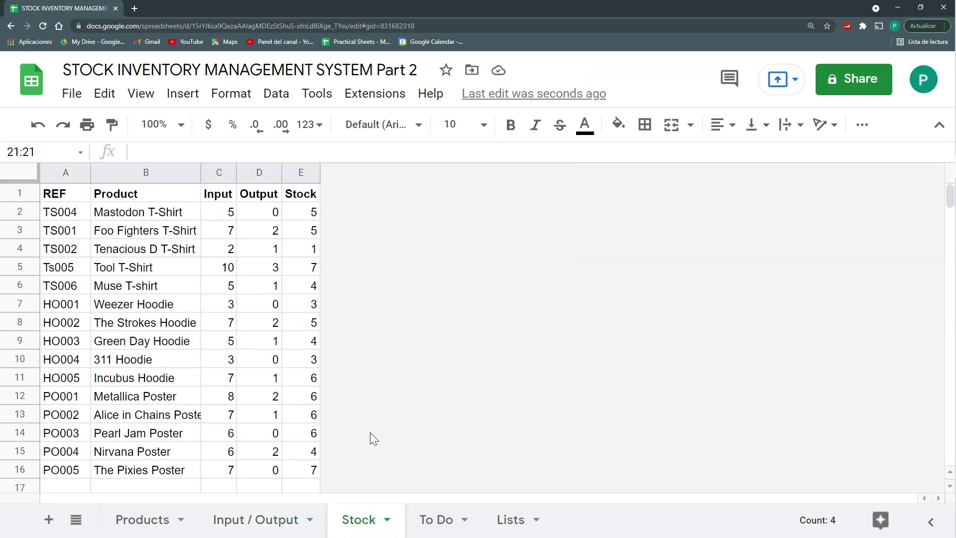
pyautogui.click(294, 172)
pyautogui.rightClick(294, 172)
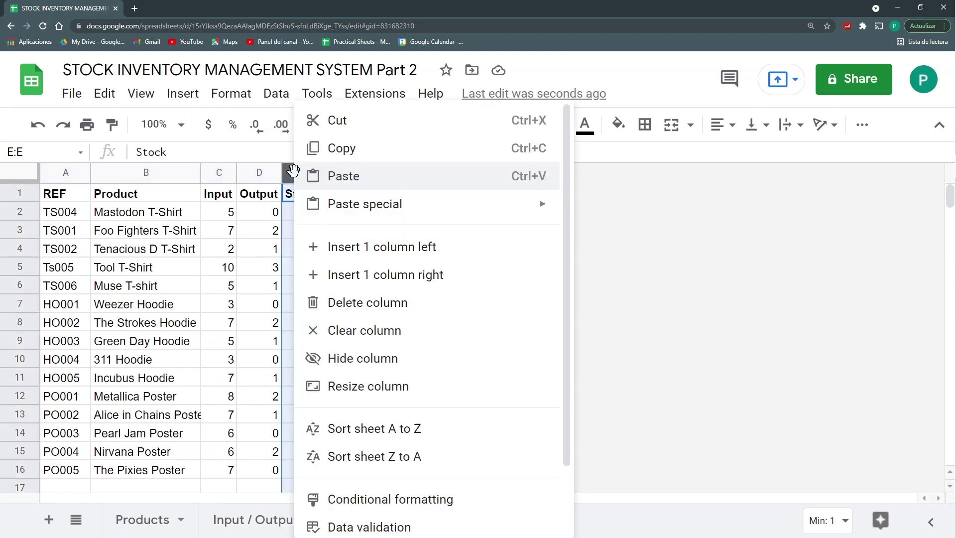
pyautogui.click(353, 275)
pyautogui.click(349, 198)
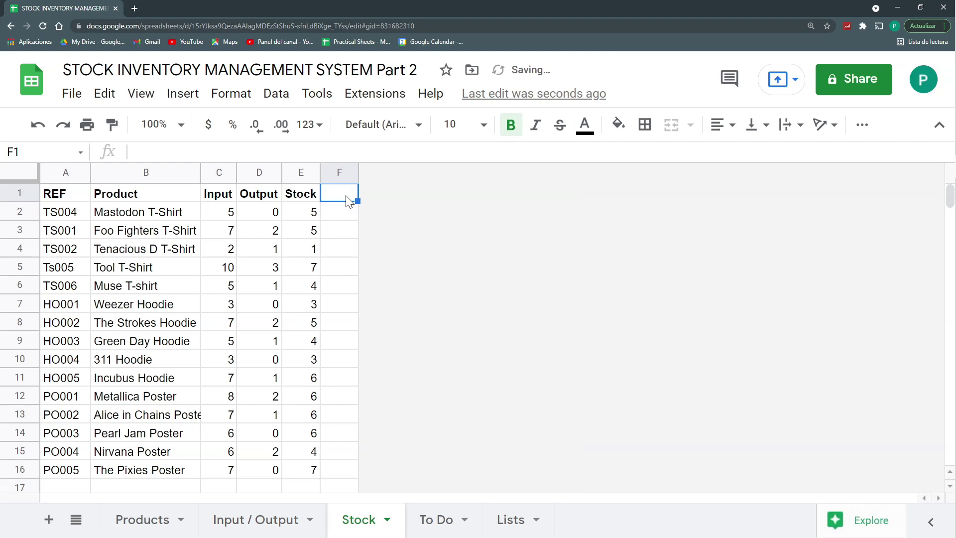
pyautogui.write('$')
pyautogui.press('Return')
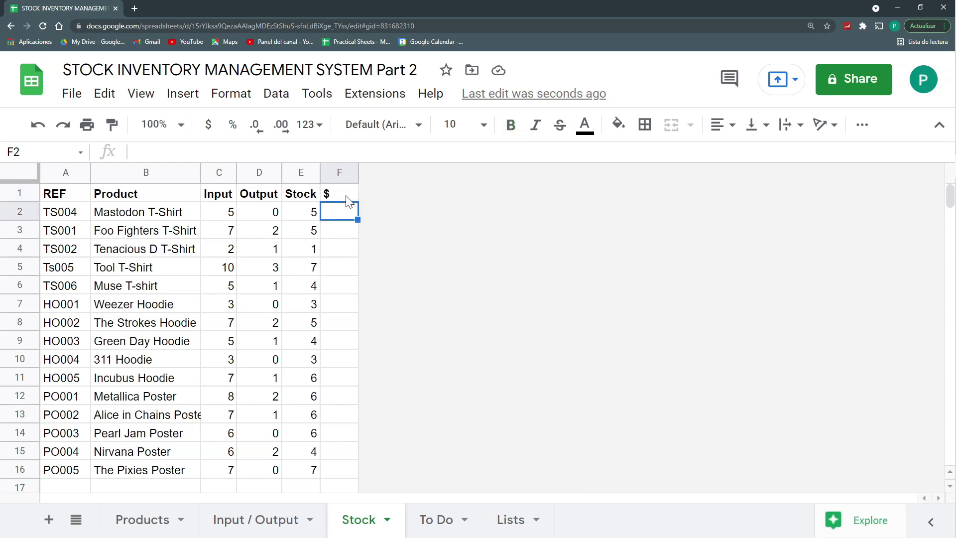
# Step: Drag the header border of the new $ column F to make it wider
pyautogui.click(348, 199)
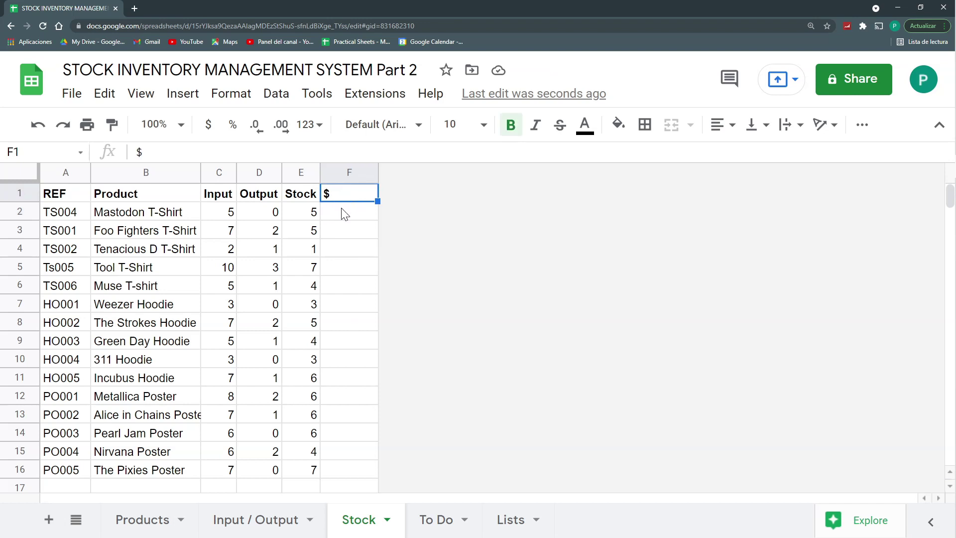
pyautogui.click(343, 211)
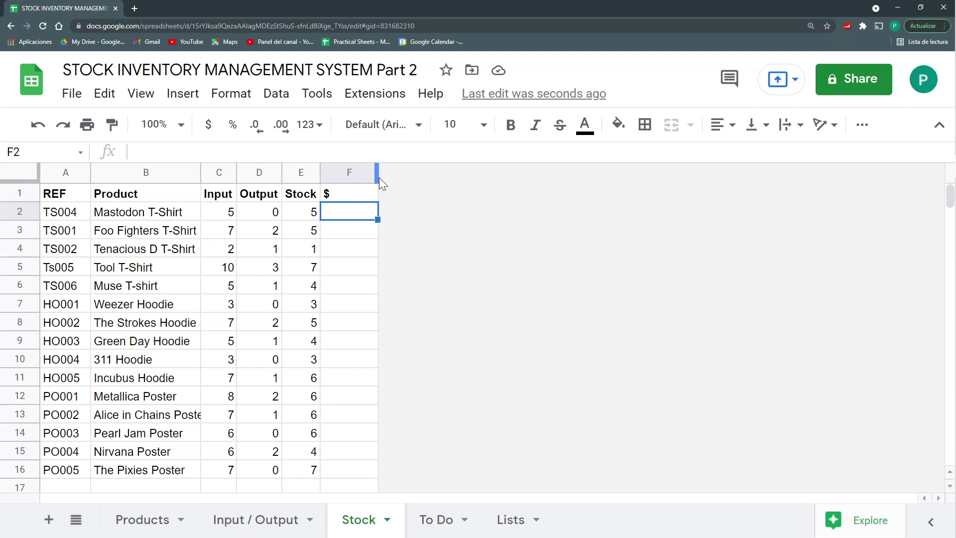
pyautogui.moveTo(379, 173); pyautogui.dragTo(412, 175)
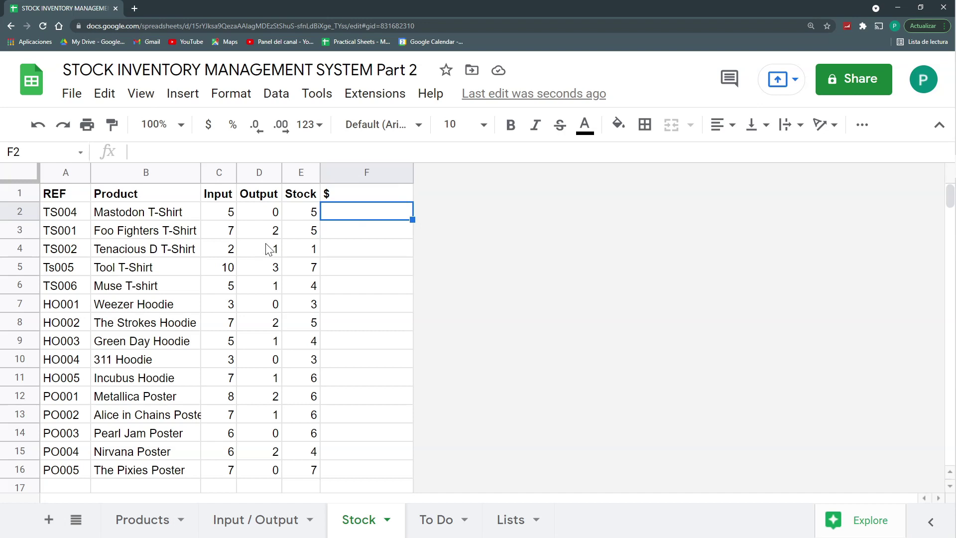
# Step: Review the Stock formula in E2 and the product prices on the Products sheet
pyautogui.click(297, 219)
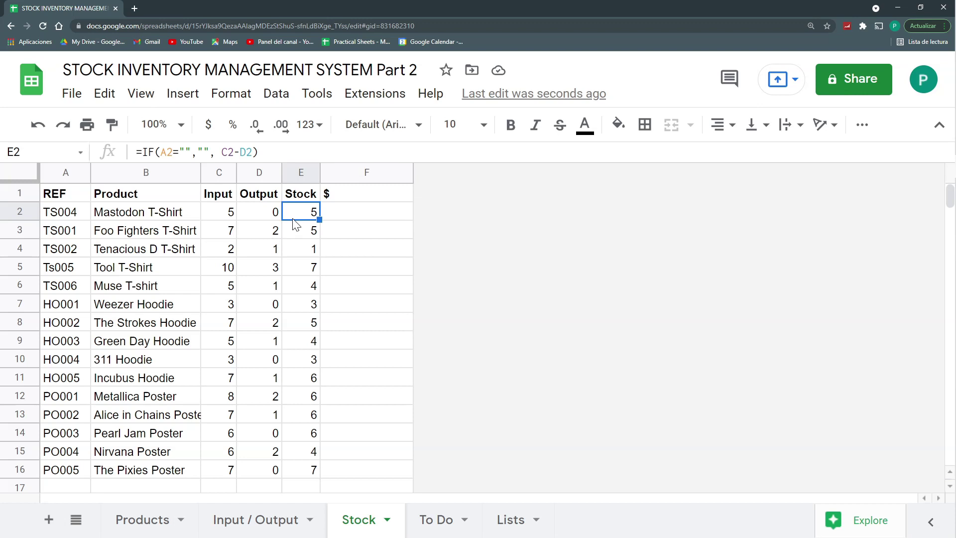
pyautogui.click(337, 217)
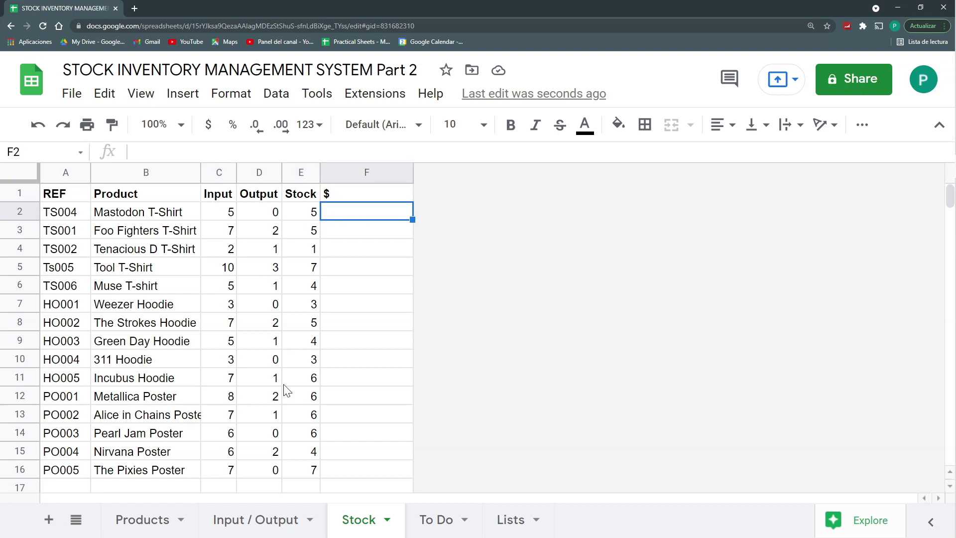
pyautogui.click(167, 524)
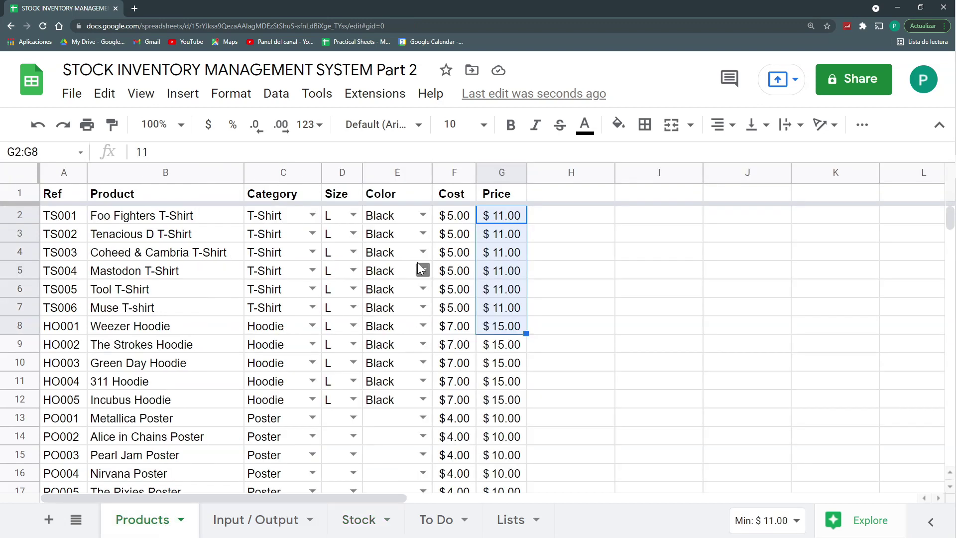
pyautogui.click(351, 532)
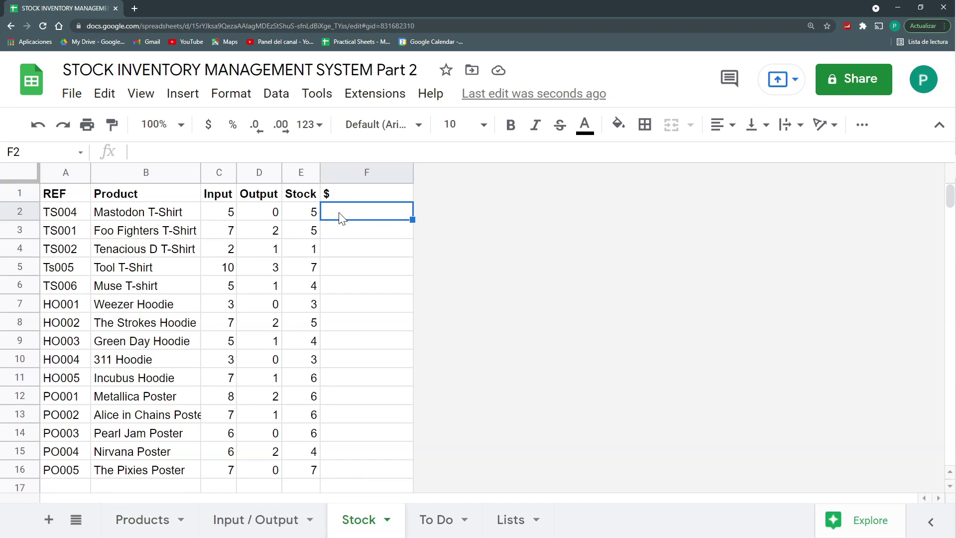
pyautogui.moveTo(301, 215); pyautogui.dragTo(315, 399)
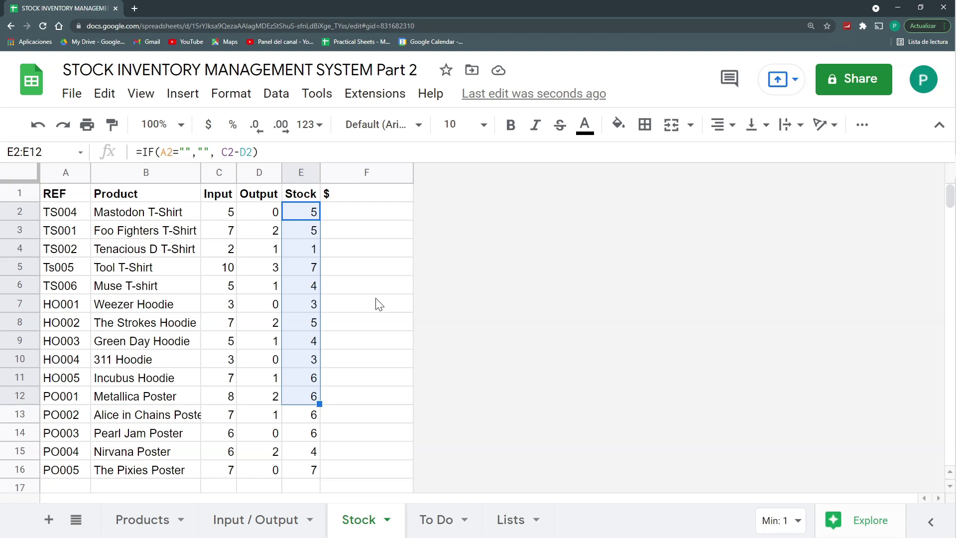
pyautogui.click(311, 211)
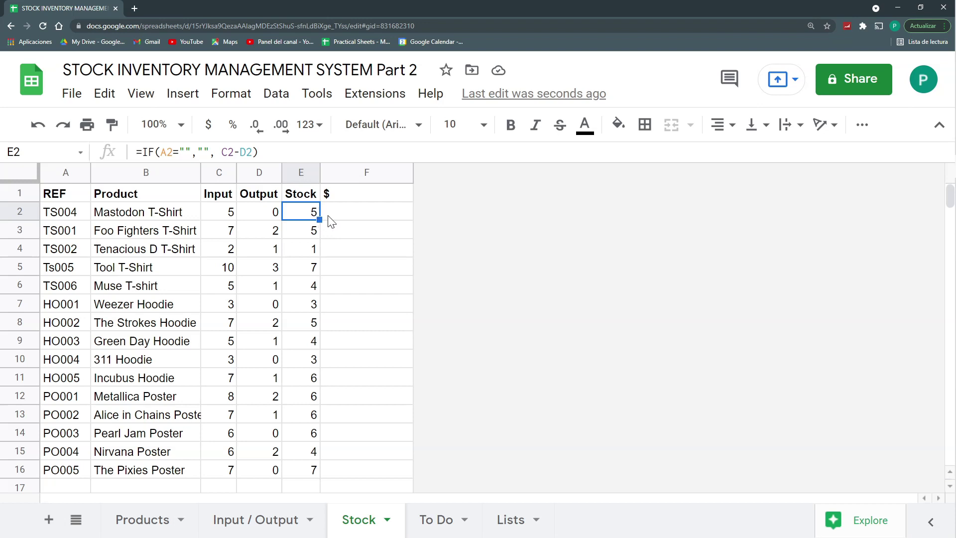
pyautogui.click(347, 218)
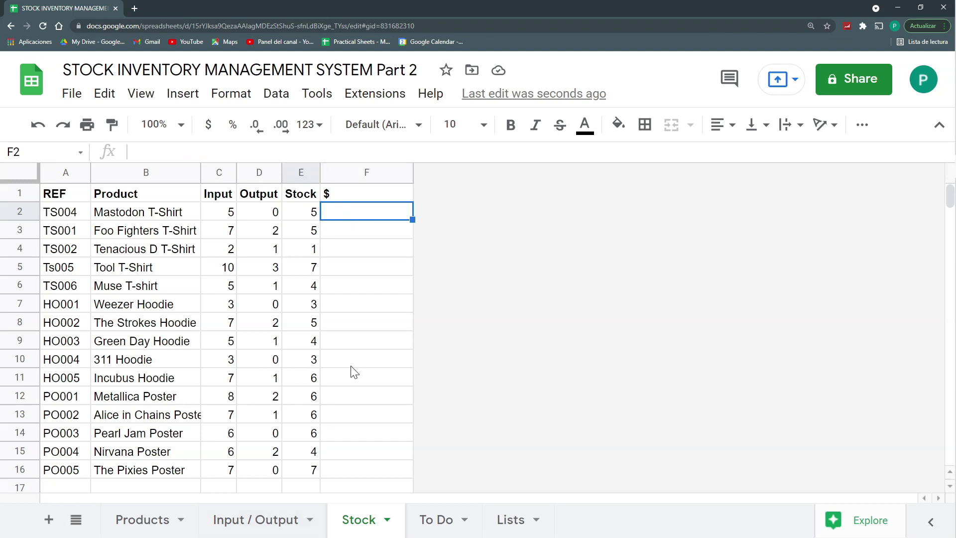
# Step: Enter =VLOOKUP(A2;Products!A:G;6;0) in F2 to look up each product's cost
pyautogui.write('=VLOOKUP(')
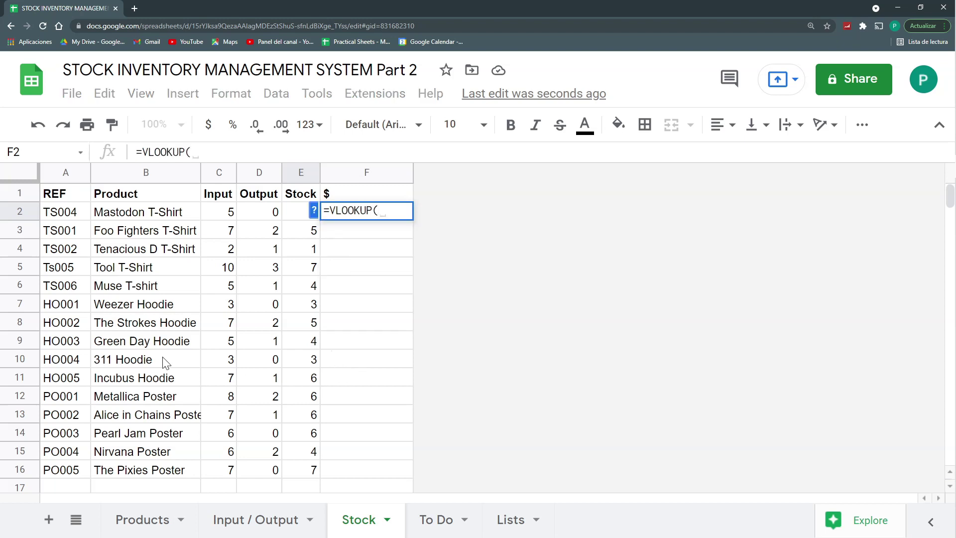
pyautogui.click(80, 216)
pyautogui.write(';')
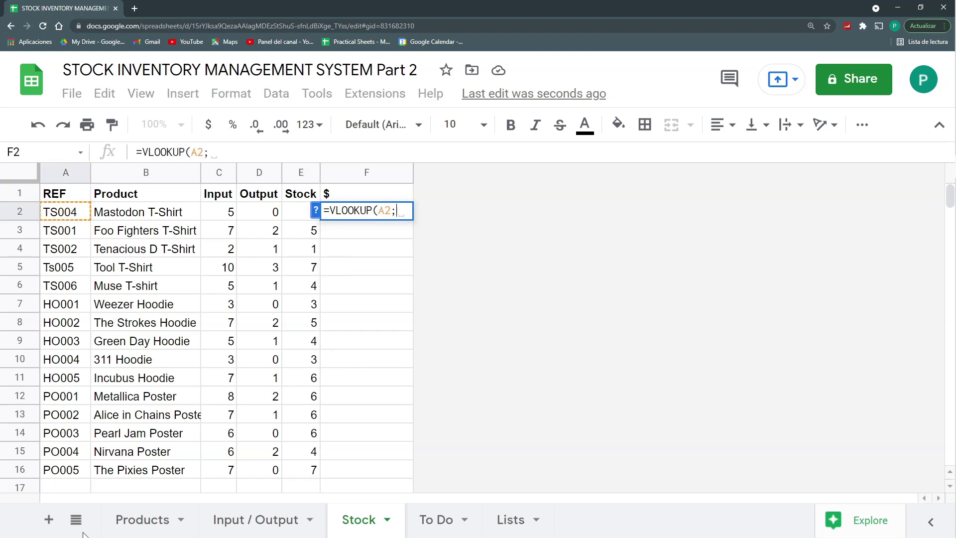
pyautogui.click(139, 520)
pyautogui.moveTo(63, 172); pyautogui.dragTo(503, 169)
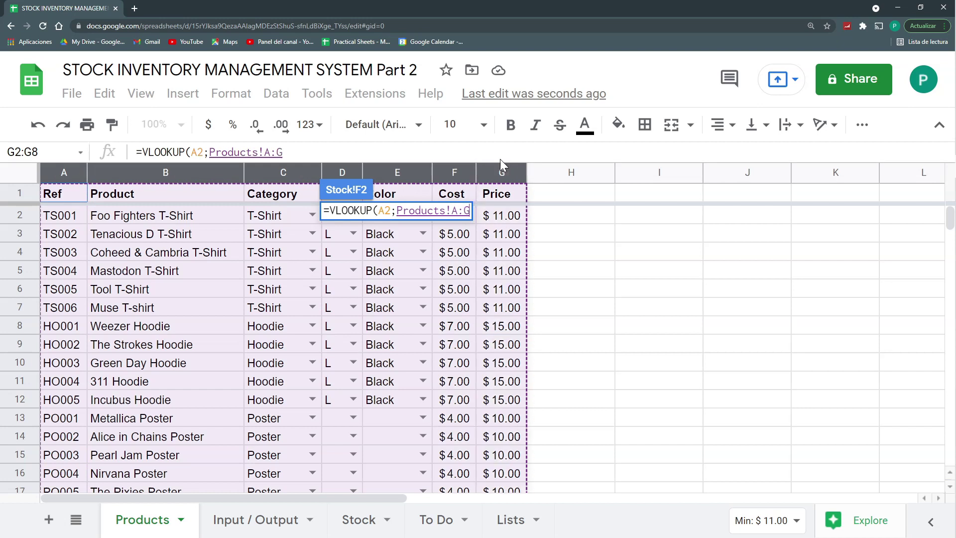
pyautogui.write(';')
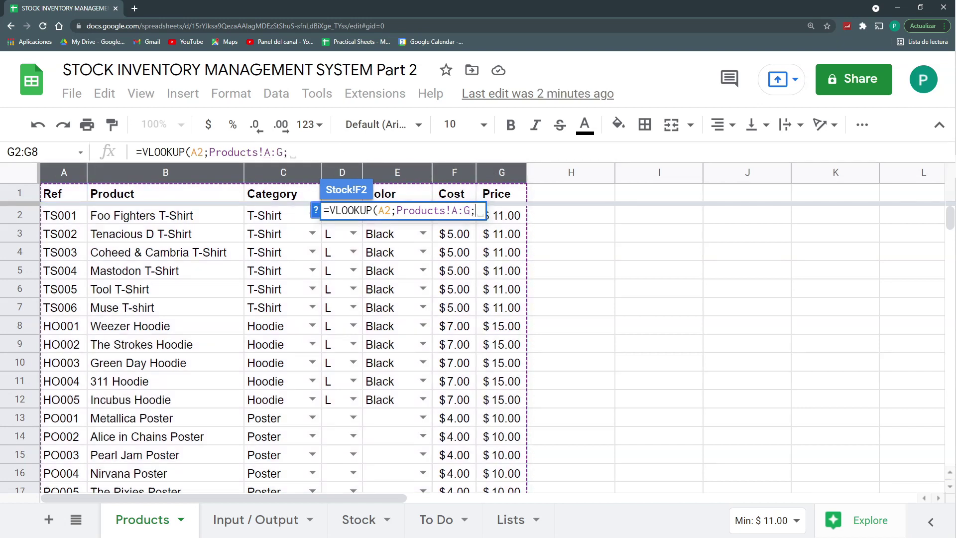
pyautogui.write('6;0)')
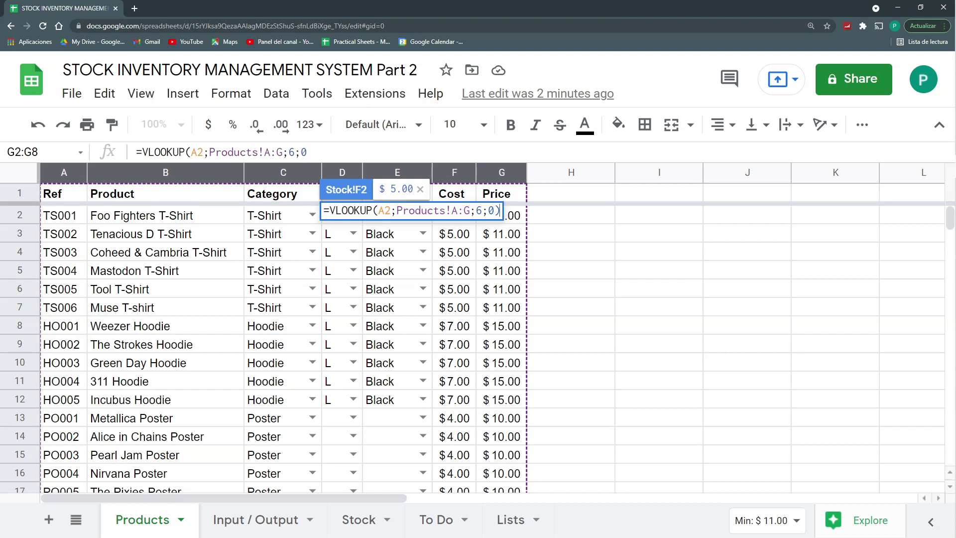
pyautogui.press('Return')
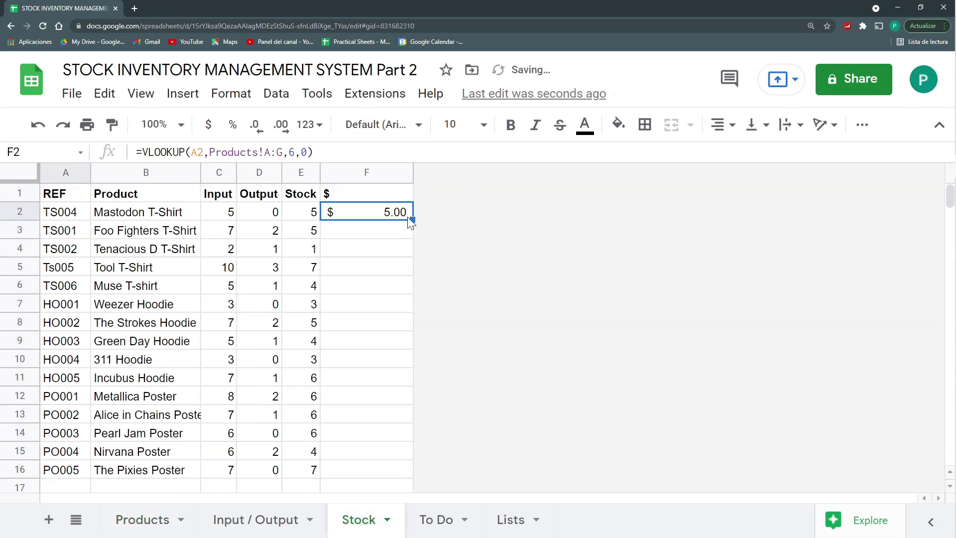
# Step: Multiply the cost lookup by E2's stock and accept the autofill down to row 16
pyautogui.press('Return')
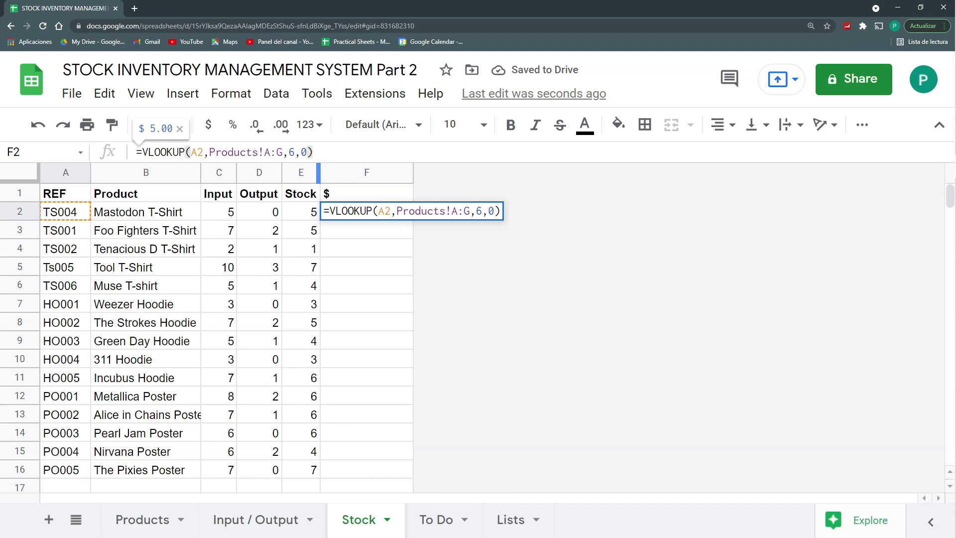
pyautogui.write('*')
pyautogui.click(301, 206)
pyautogui.press('Return')
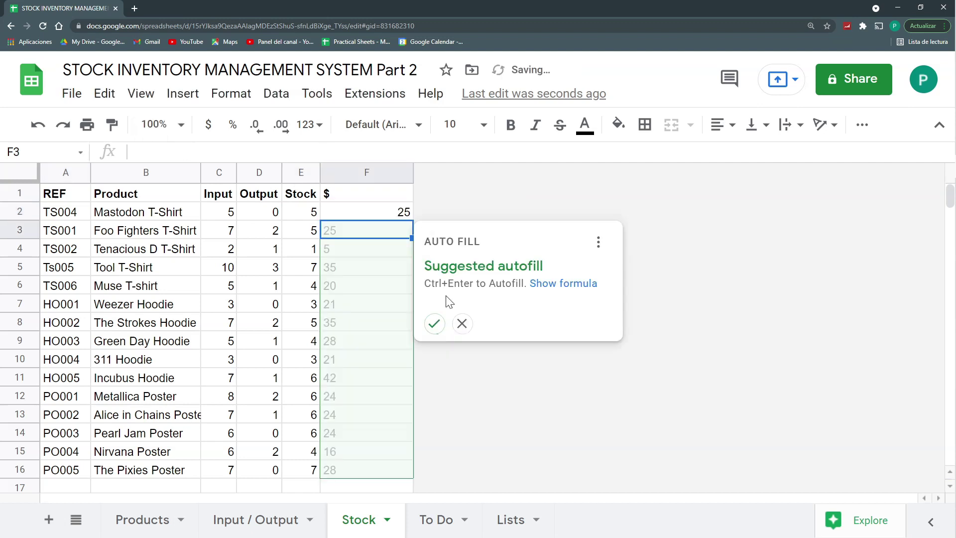
pyautogui.click(434, 324)
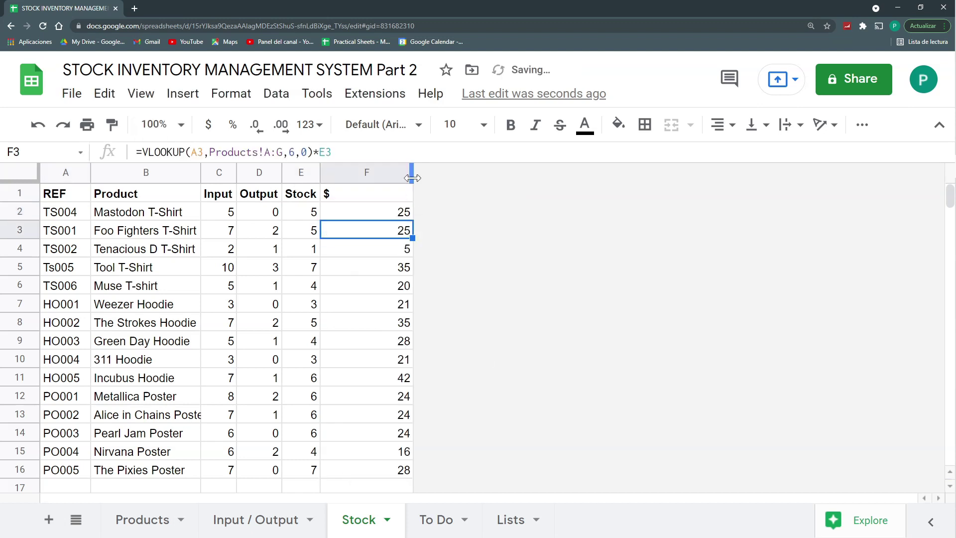
# Step: Format column F as Accounting dollars and auto-fit its width so amounts like $ 25.00 show fully
pyautogui.moveTo(411, 178); pyautogui.dragTo(357, 178)
pyautogui.click(340, 172)
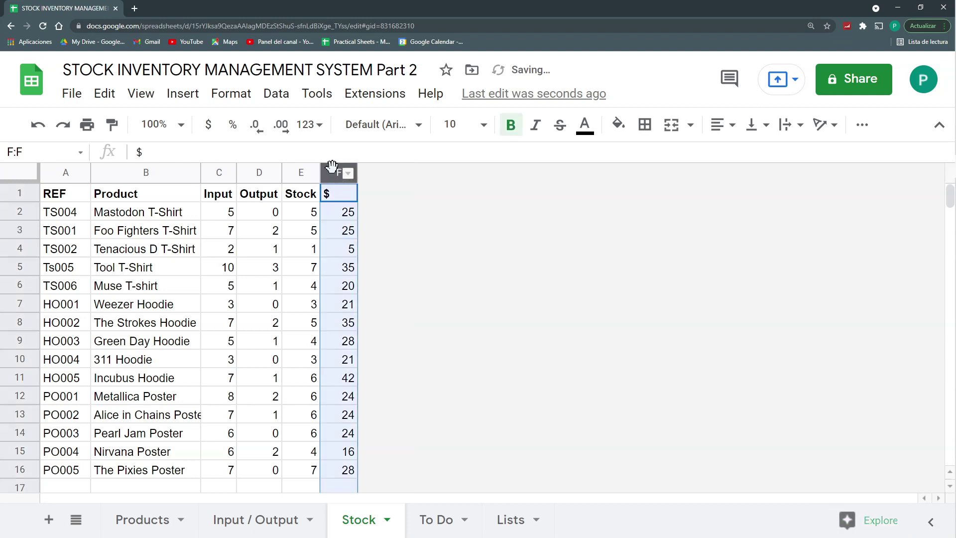
pyautogui.click(227, 97)
pyautogui.moveTo(252, 170)
pyautogui.click(589, 301)
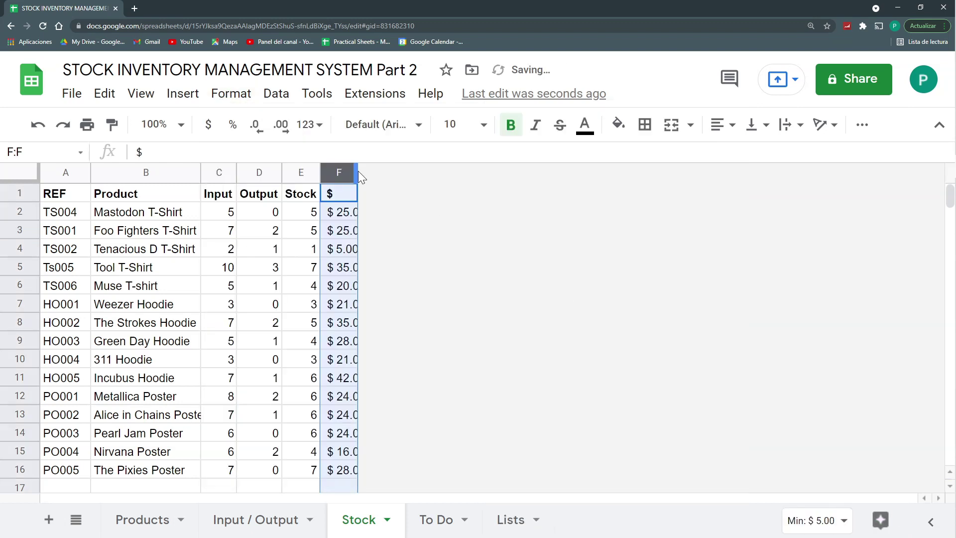
pyautogui.doubleClick(357, 171)
pyautogui.moveTo(371, 170); pyautogui.dragTo(381, 171)
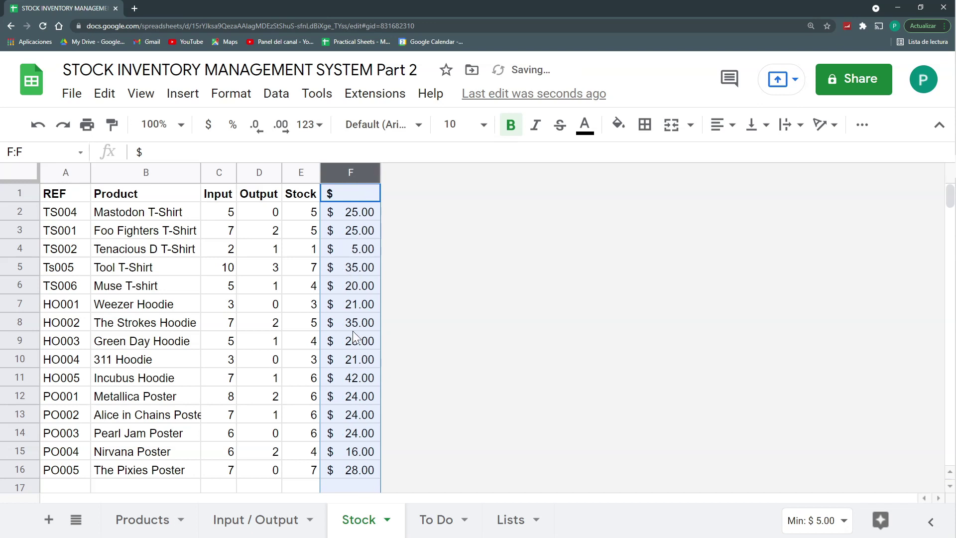
pyautogui.hotkey('ctrl', 'Down')
# Step: Copy F16's $ formula down to F20, which shows #N/A errors in empty rows 17–20
pyautogui.scroll(2, 378, 249)
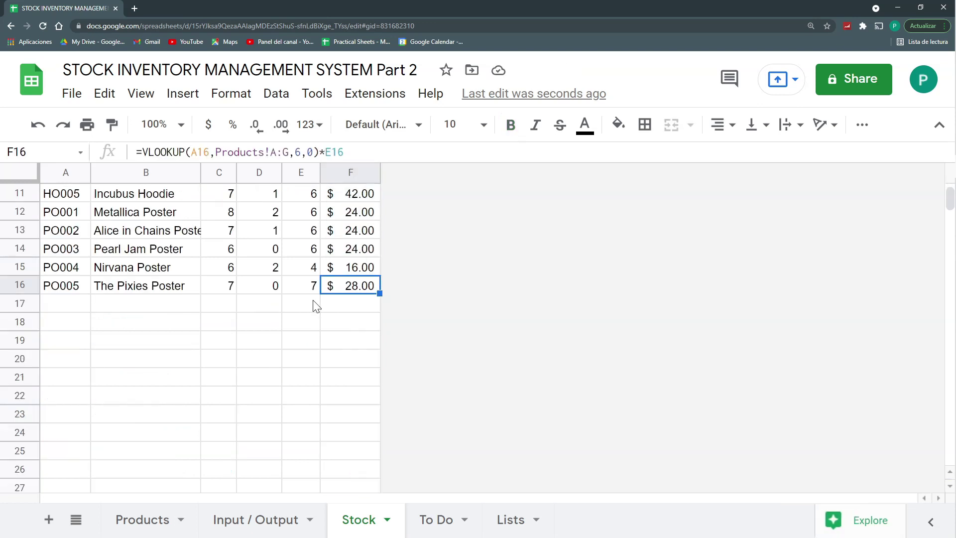
pyautogui.moveTo(380, 293); pyautogui.dragTo(378, 367)
pyautogui.click(165, 311)
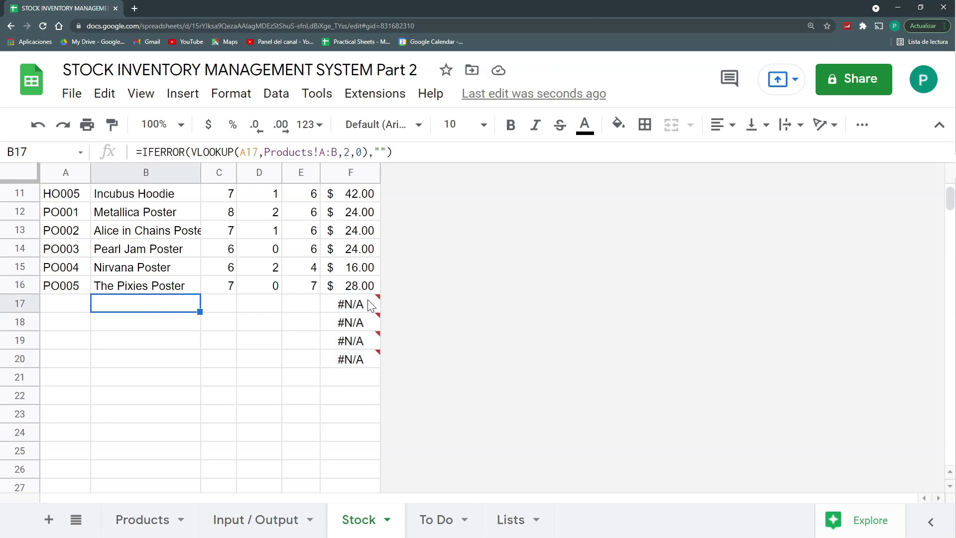
pyautogui.moveTo(364, 307)
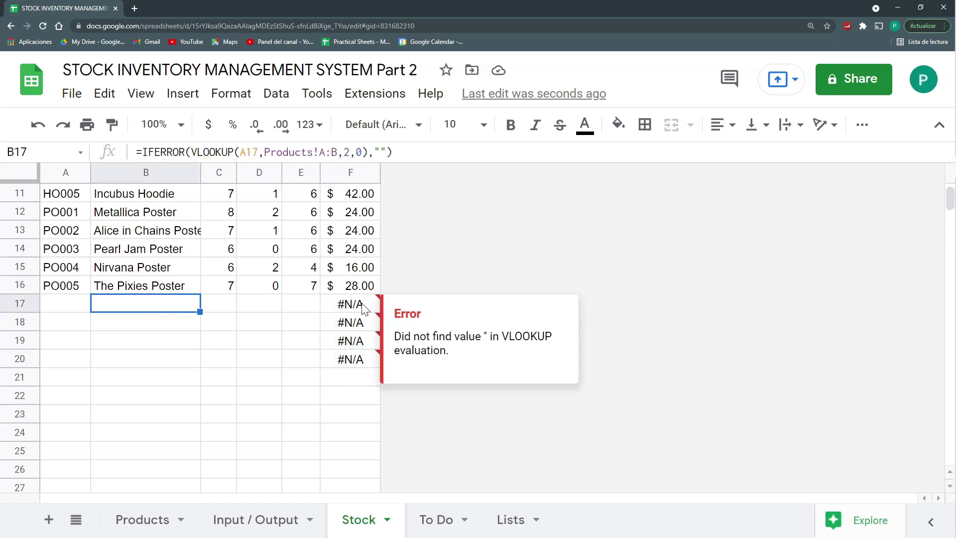
pyautogui.scroll(5, 365, 279)
pyautogui.click(359, 213)
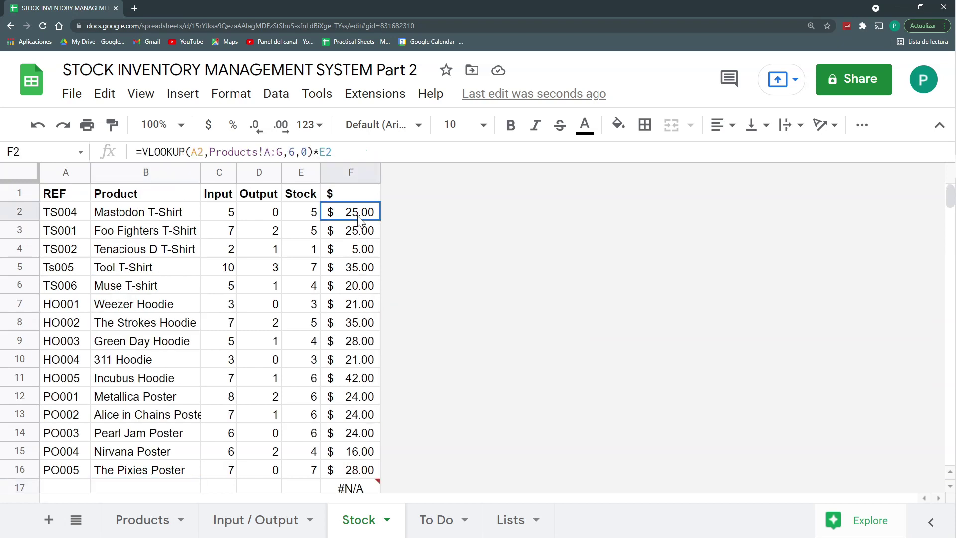
# Step: Wrap F2's formula in IFERROR(...,"") and copy it down through row 20
pyautogui.click(142, 151)
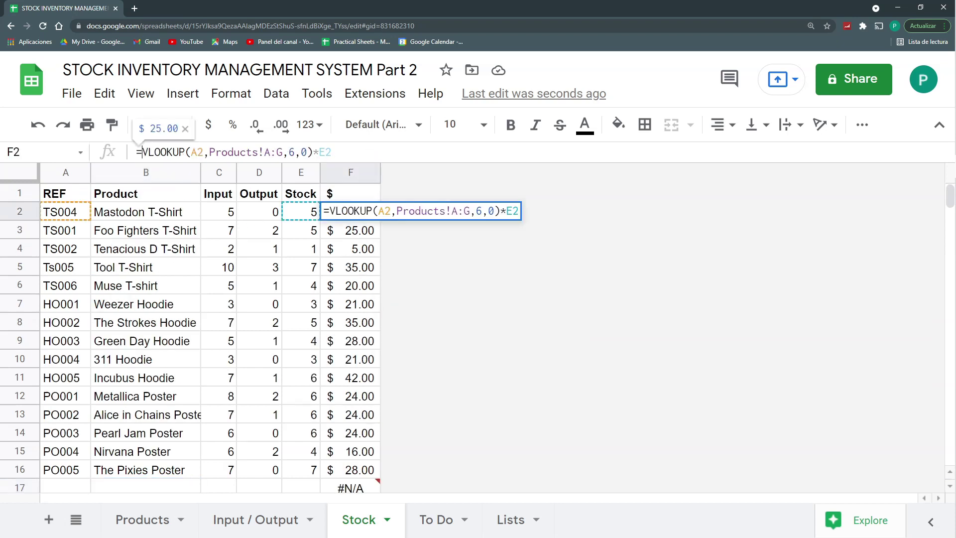
pyautogui.write('IFERROR(')
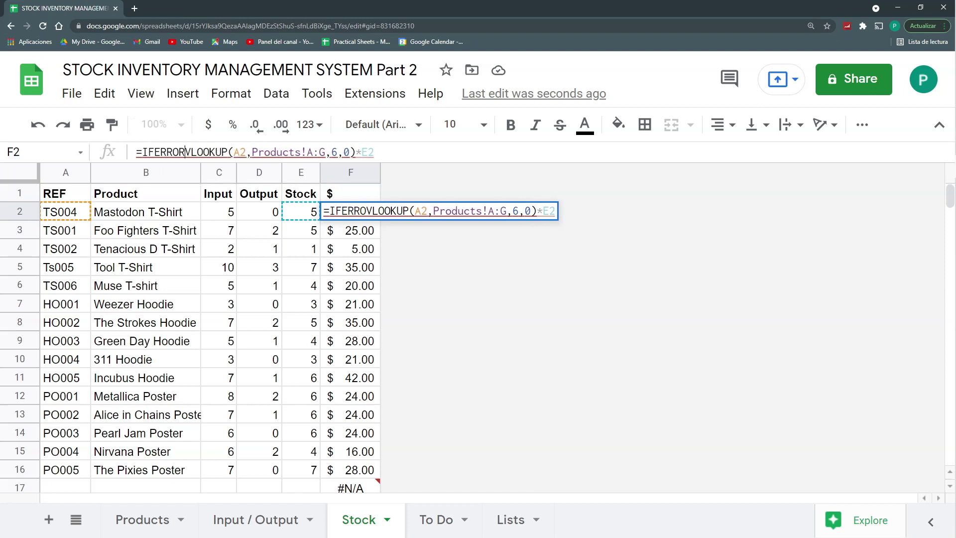
pyautogui.press('End')
pyautogui.write(',"")')
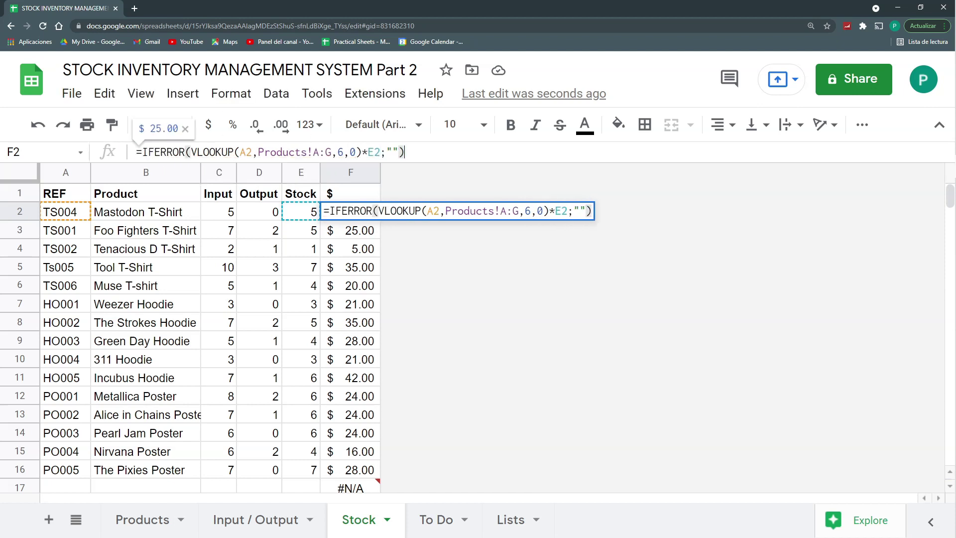
pyautogui.press('Return')
pyautogui.click(369, 217)
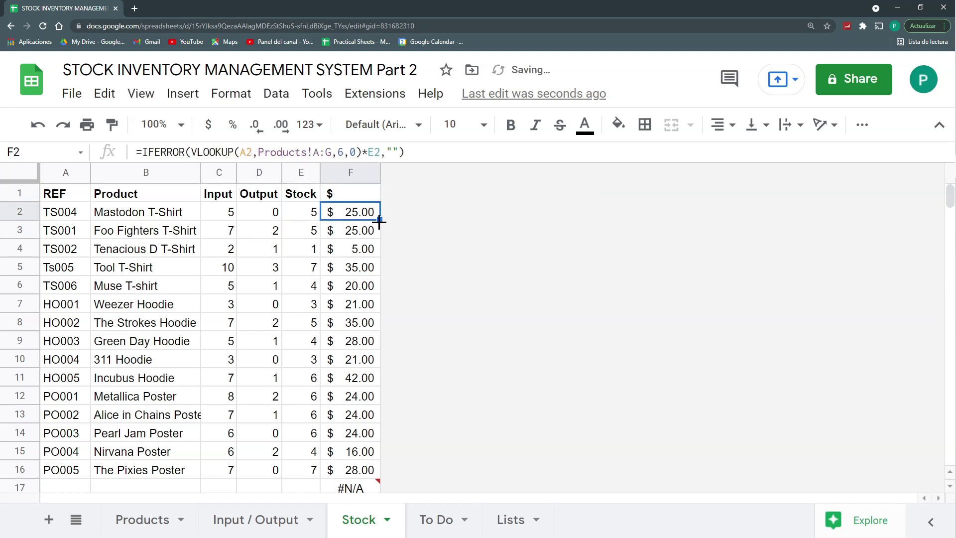
pyautogui.moveTo(379, 221); pyautogui.dragTo(365, 347)
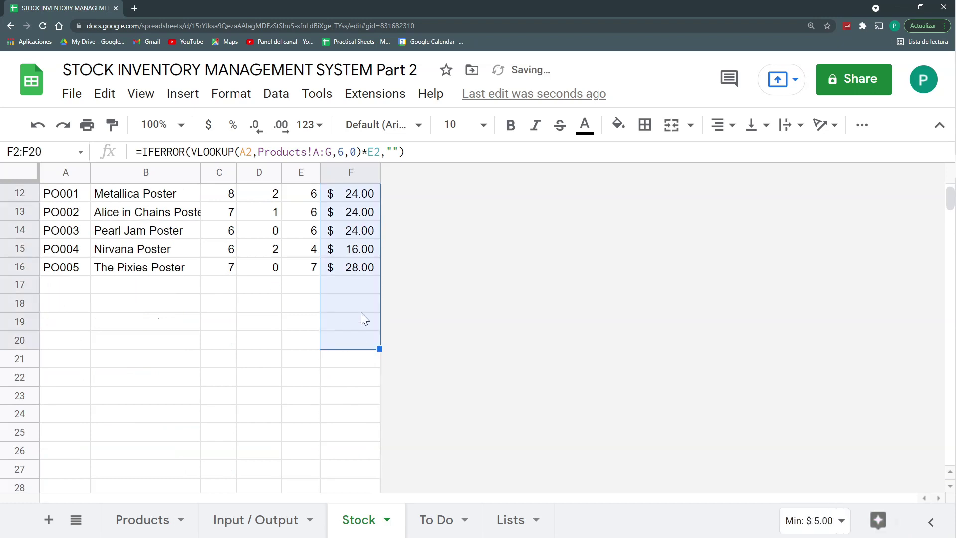
# Step: Fill the IFERROR formula from F16 down to row 1000 with Ctrl+D
pyautogui.click(364, 272)
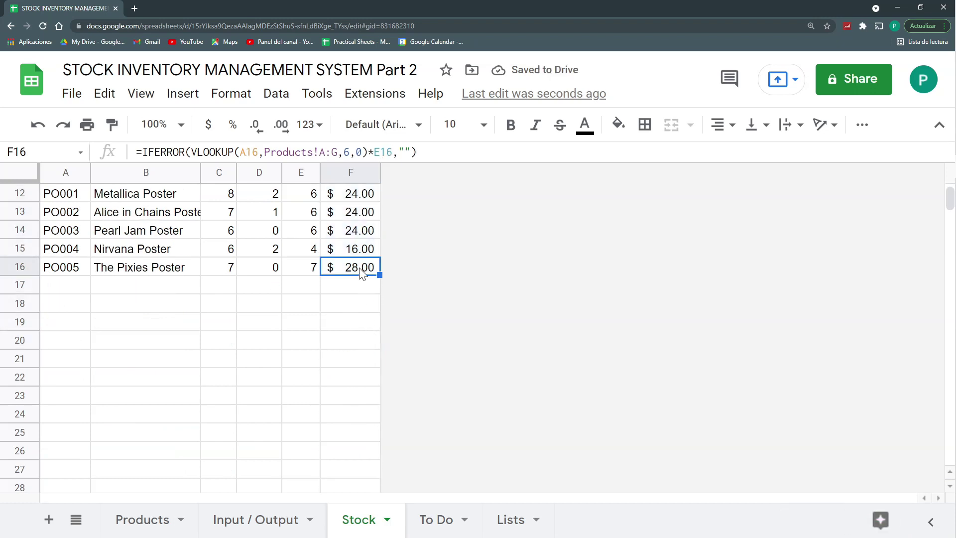
pyautogui.hotkey('ctrl', 'shift', 'Down')
pyautogui.hotkey('ctrl', 'shift', 'Down')
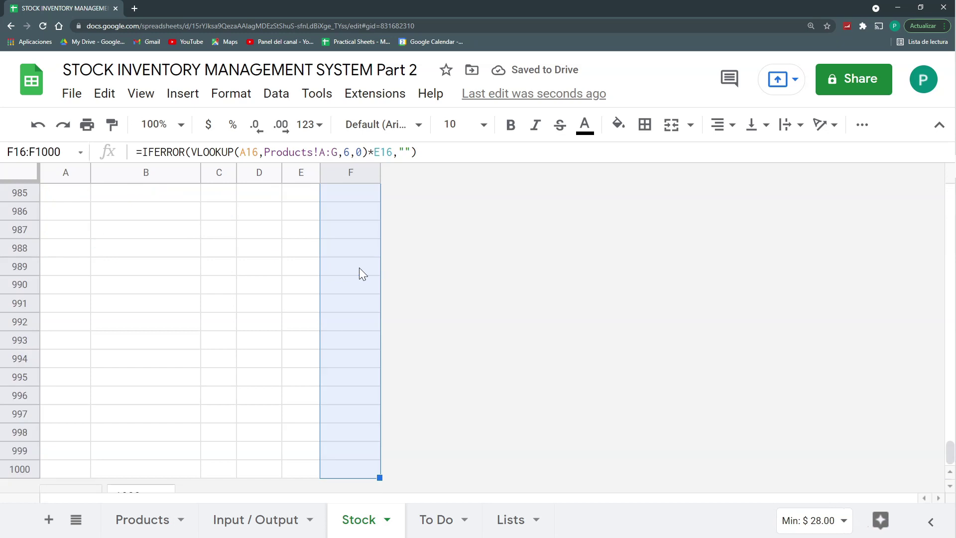
pyautogui.hotkey('ctrl', 'd')
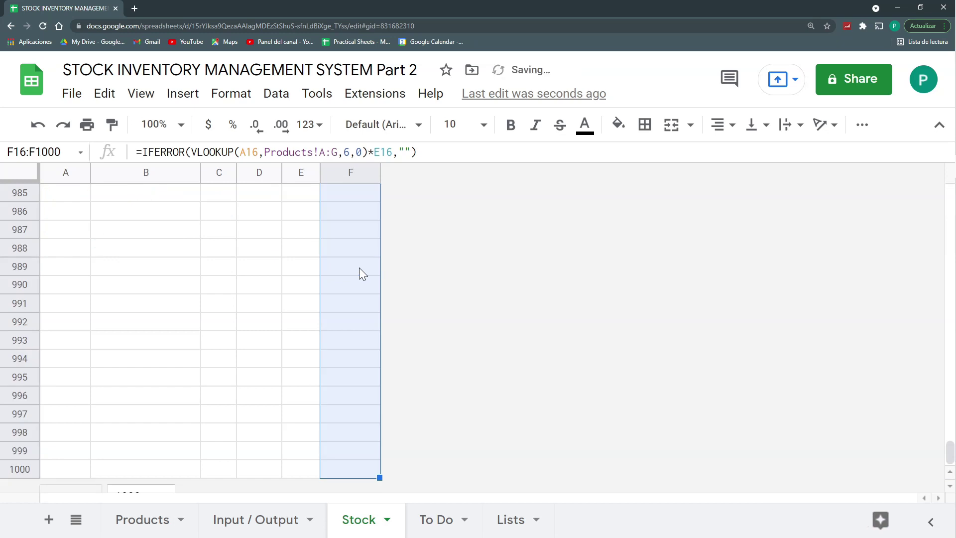
pyautogui.click(359, 267)
pyautogui.hotkey('ctrl', 'Up')
pyautogui.scroll(-2, 237, 380)
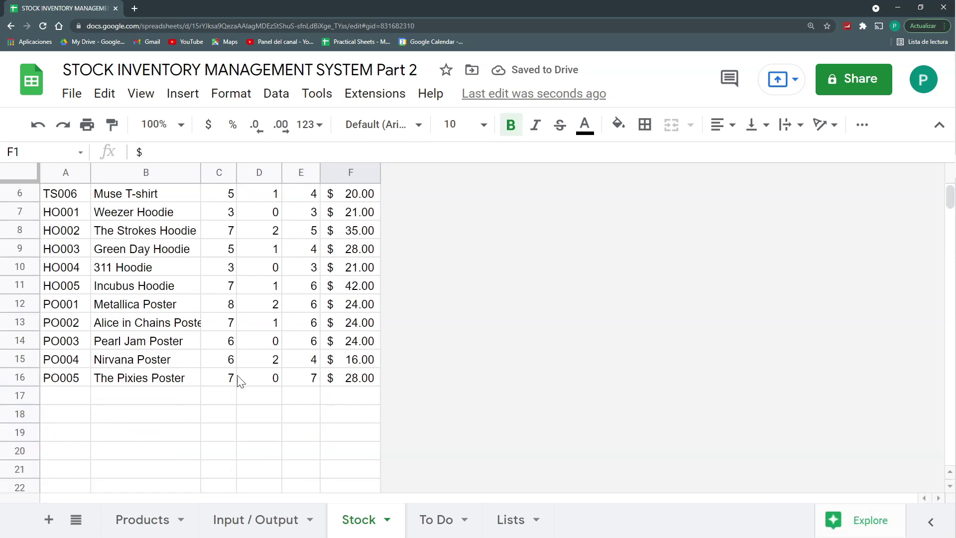
pyautogui.click(225, 409)
pyautogui.click(270, 418)
pyautogui.click(277, 454)
pyautogui.scroll(2, 350, 257)
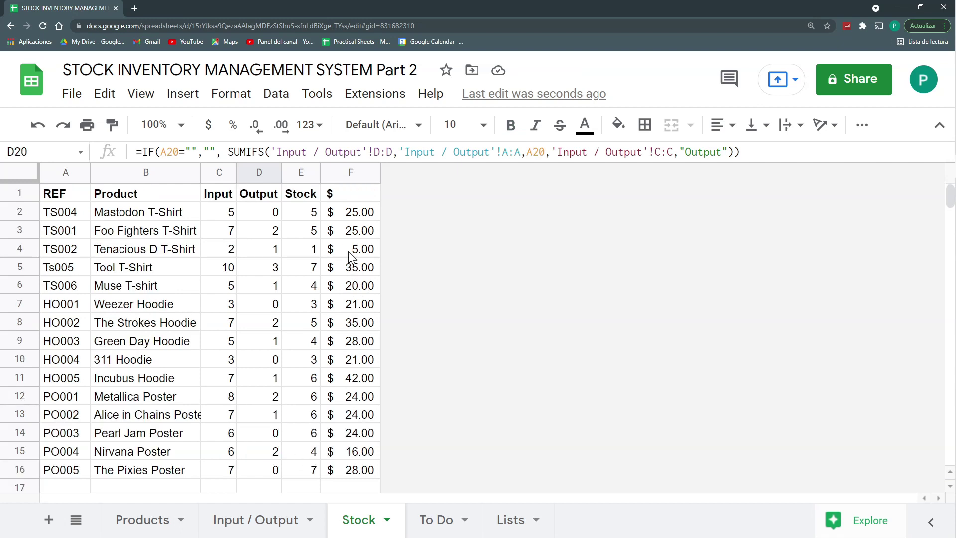
pyautogui.moveTo(353, 235); pyautogui.dragTo(370, 434)
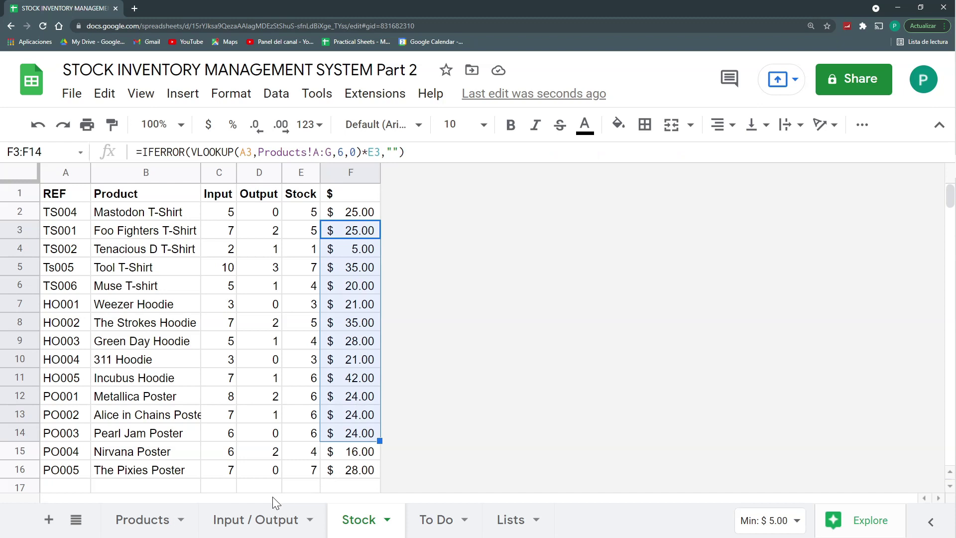